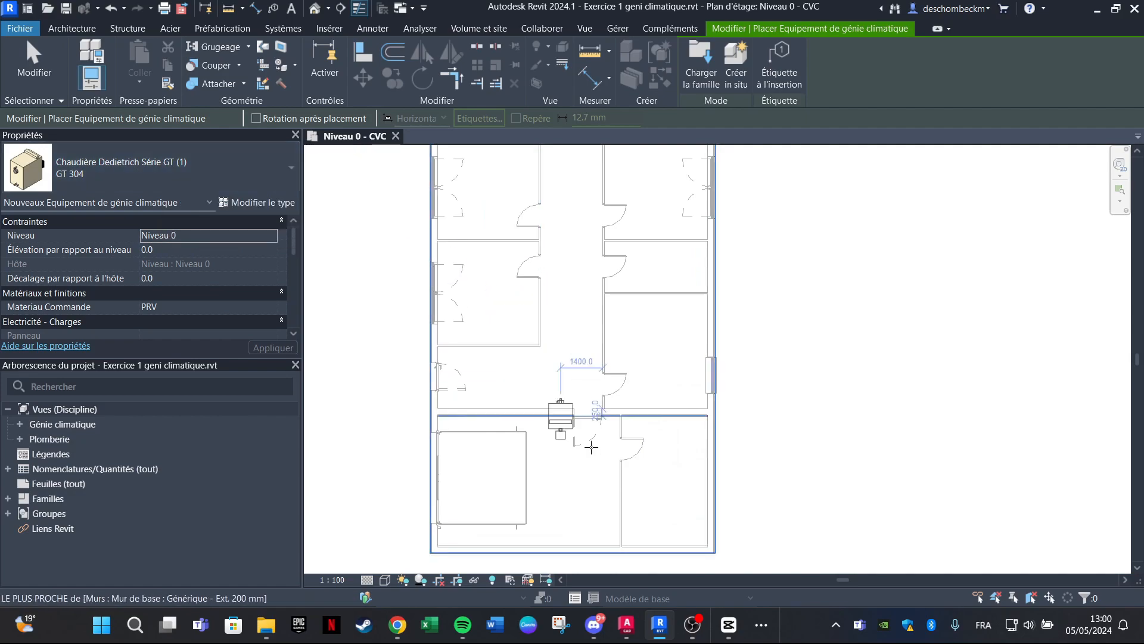
Place a Chaudière Dedietrich Série GT (1) boiler, type GT 304, in the room at the plan's lower-right corner.
{"action": "left_click", "coordinate": [653, 489]}
{"action": "key", "text": "Escape"}
{"action": "key", "text": "Escape"}
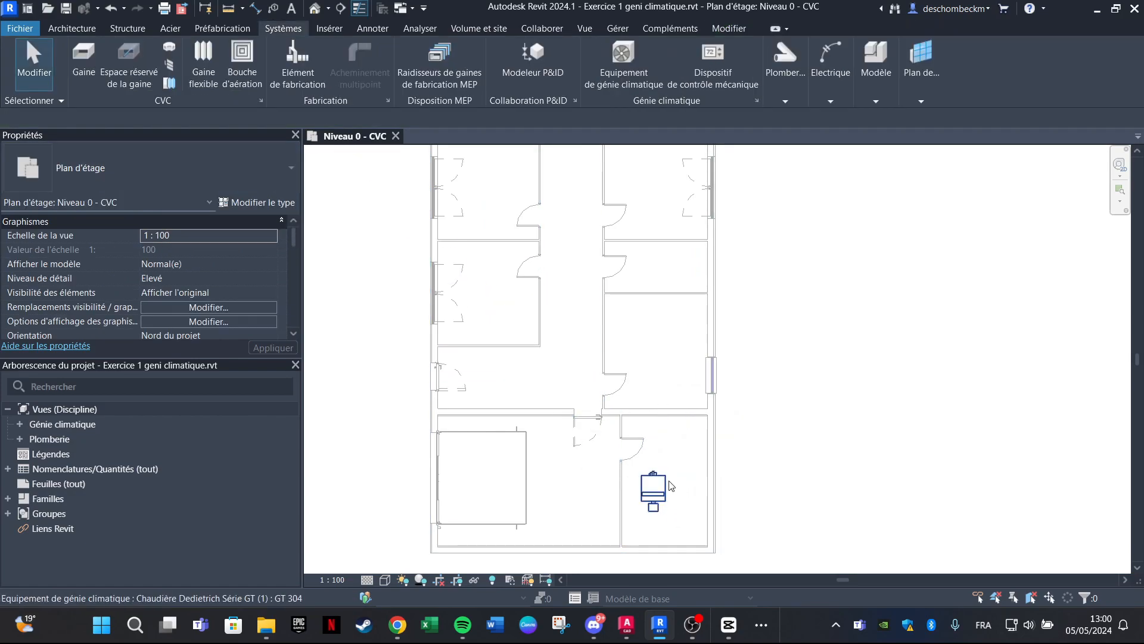
Select the placed boiler and review the types available in its Chaudière Dedietrich Série GT (1) family.
{"action": "scroll", "coordinate": [667, 484], "scroll_direction": "up", "scroll_amount": 2}
{"action": "left_click", "coordinate": [661, 484]}
{"action": "middle_click_drag", "start_coordinate": [673, 444], "coordinate": [668, 341]}
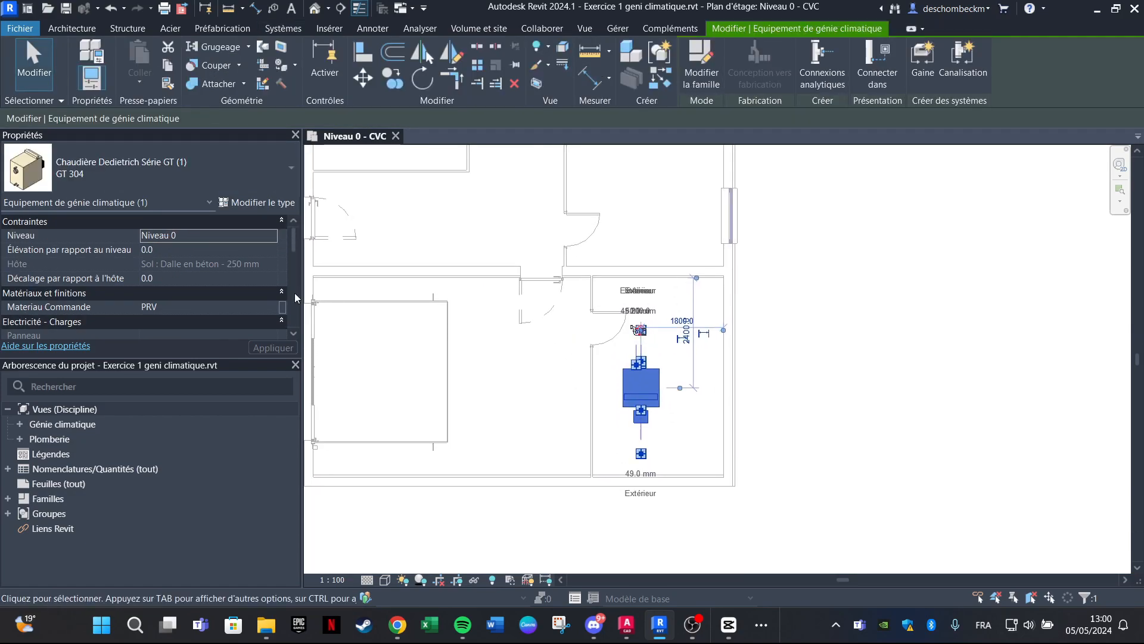
{"action": "left_click", "coordinate": [136, 174]}
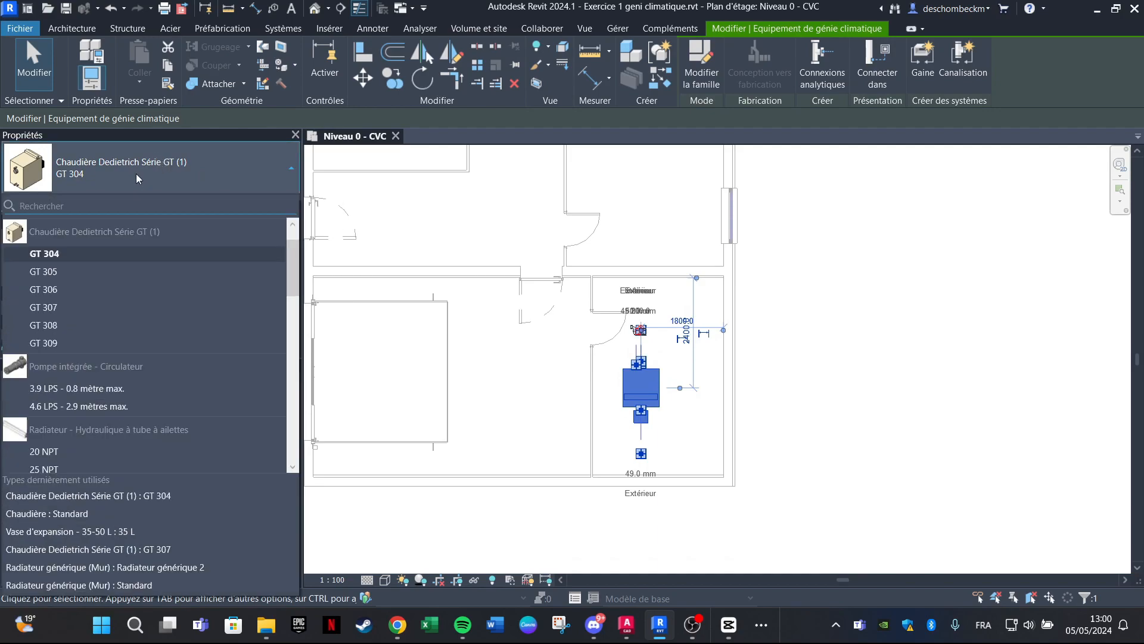
{"action": "mouse_move", "coordinate": [54, 230]}
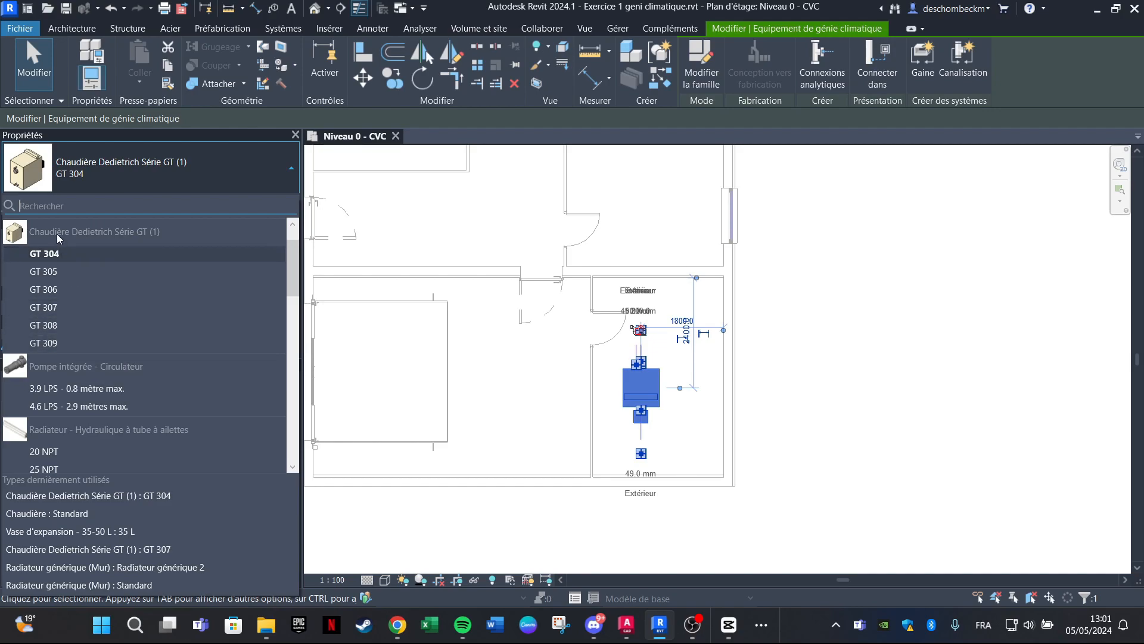
{"action": "mouse_move", "coordinate": [131, 230]}
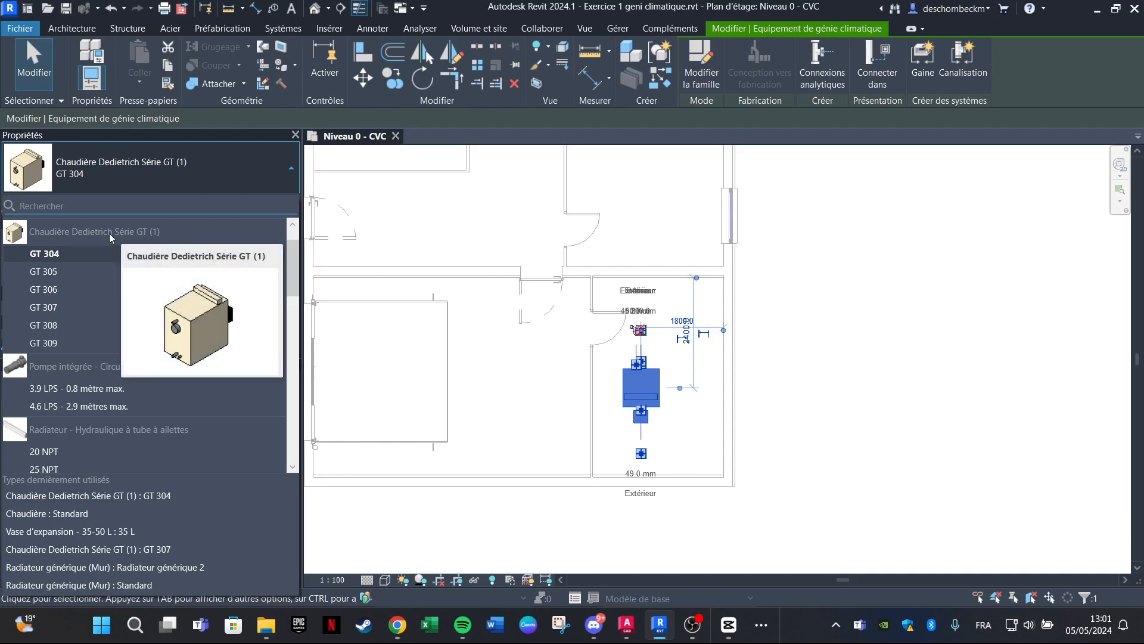
{"action": "left_click", "coordinate": [177, 174]}
{"action": "scroll", "coordinate": [637, 387], "scroll_direction": "up", "scroll_amount": 2}
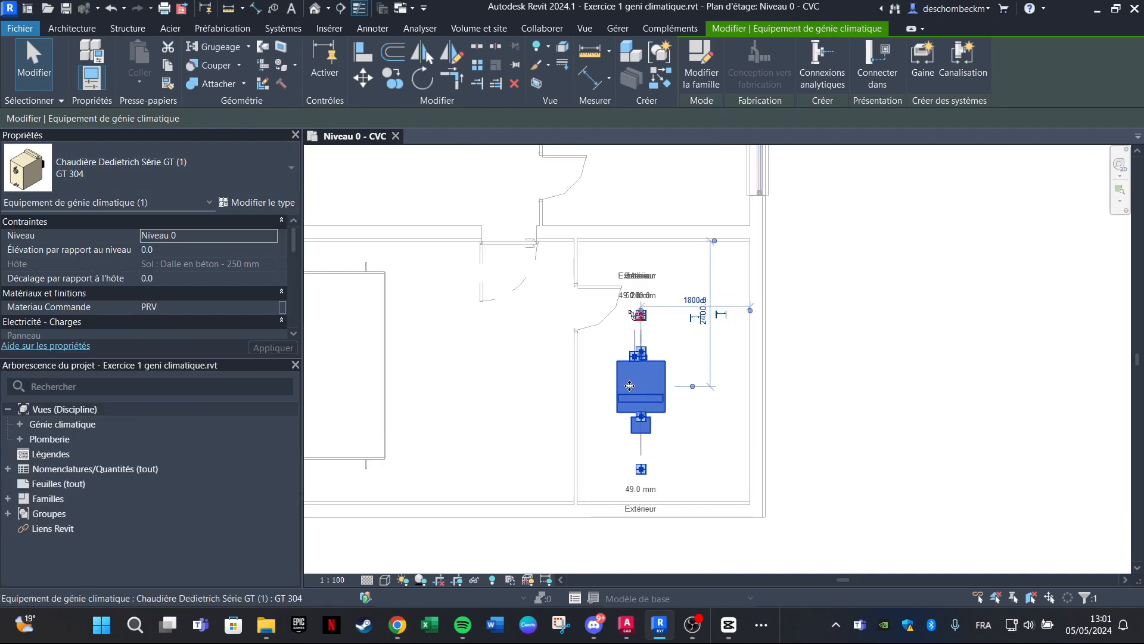
Open the placed boiler's family for editing, close it without saving and reopen it.
{"action": "key", "text": "Escape"}
{"action": "left_click", "coordinate": [617, 385]}
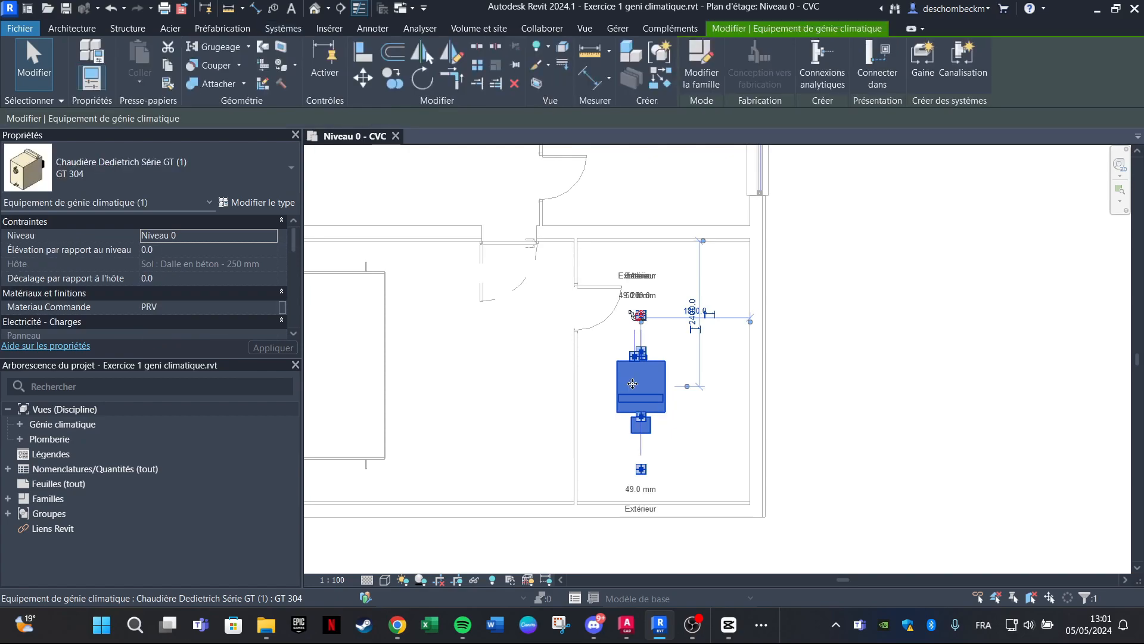
{"action": "scroll", "coordinate": [647, 390], "scroll_direction": "up", "scroll_amount": 1}
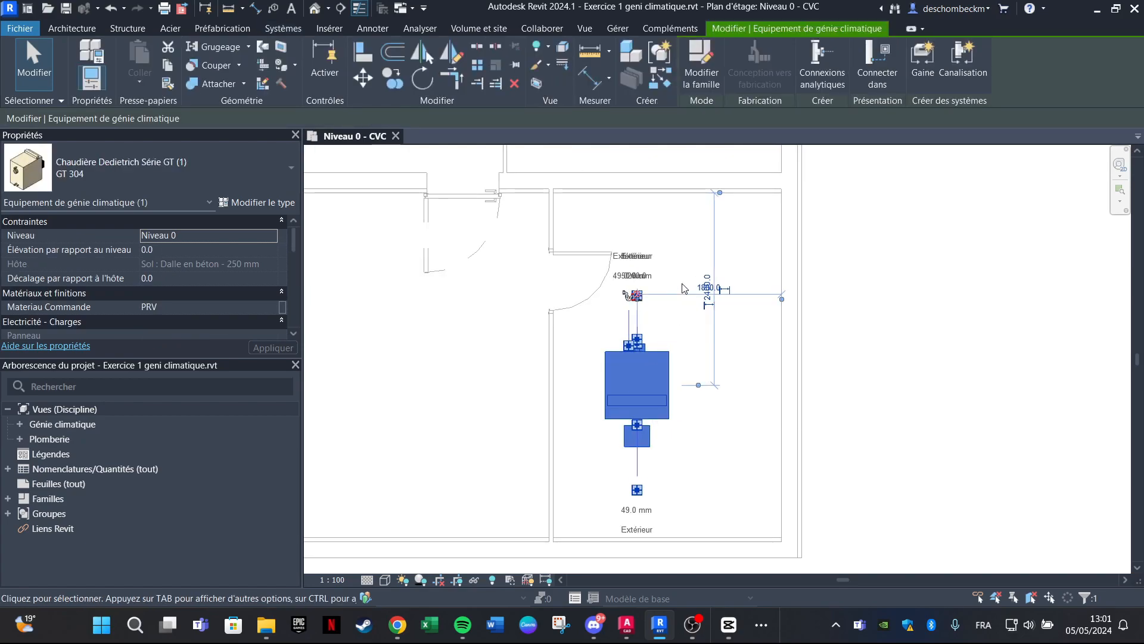
{"action": "left_click", "coordinate": [703, 60]}
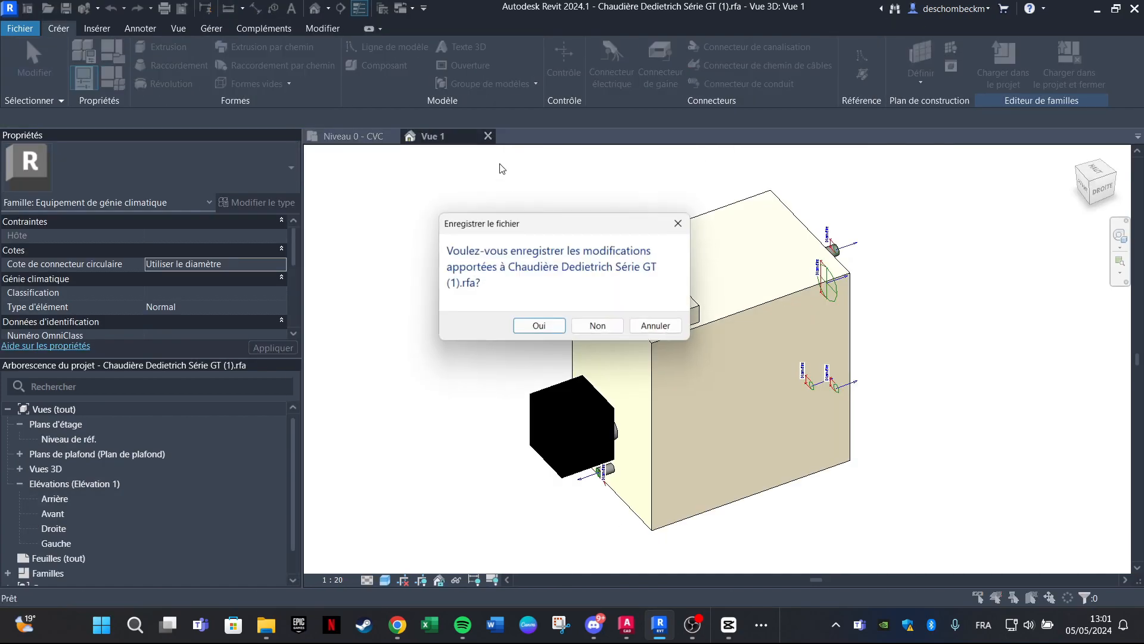
{"action": "left_click", "coordinate": [601, 330]}
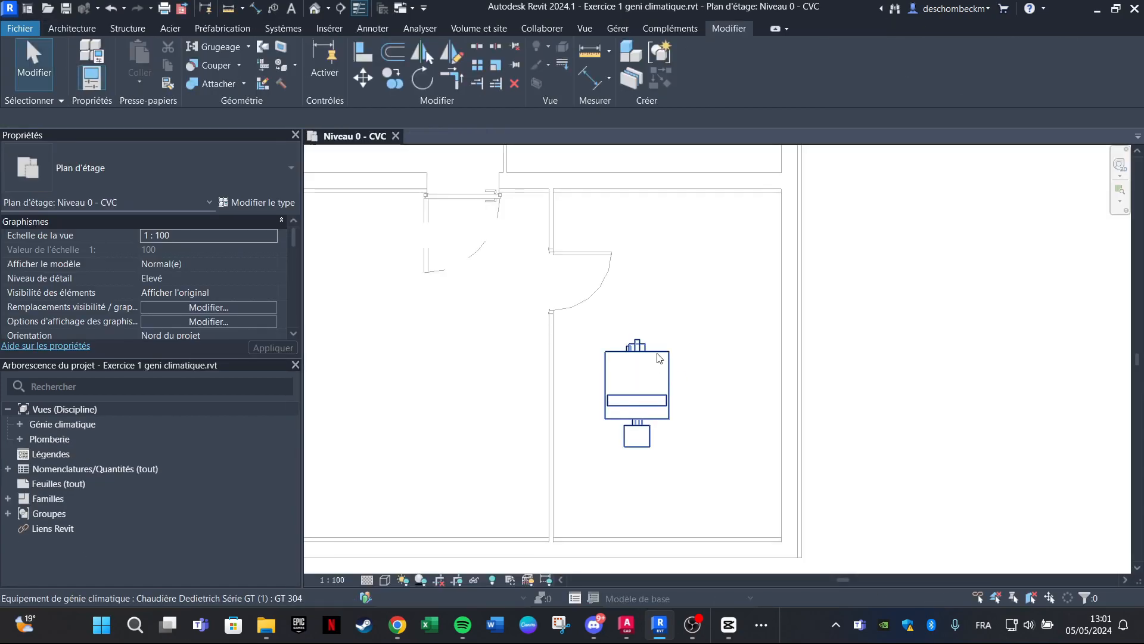
{"action": "double_click", "coordinate": [660, 361]}
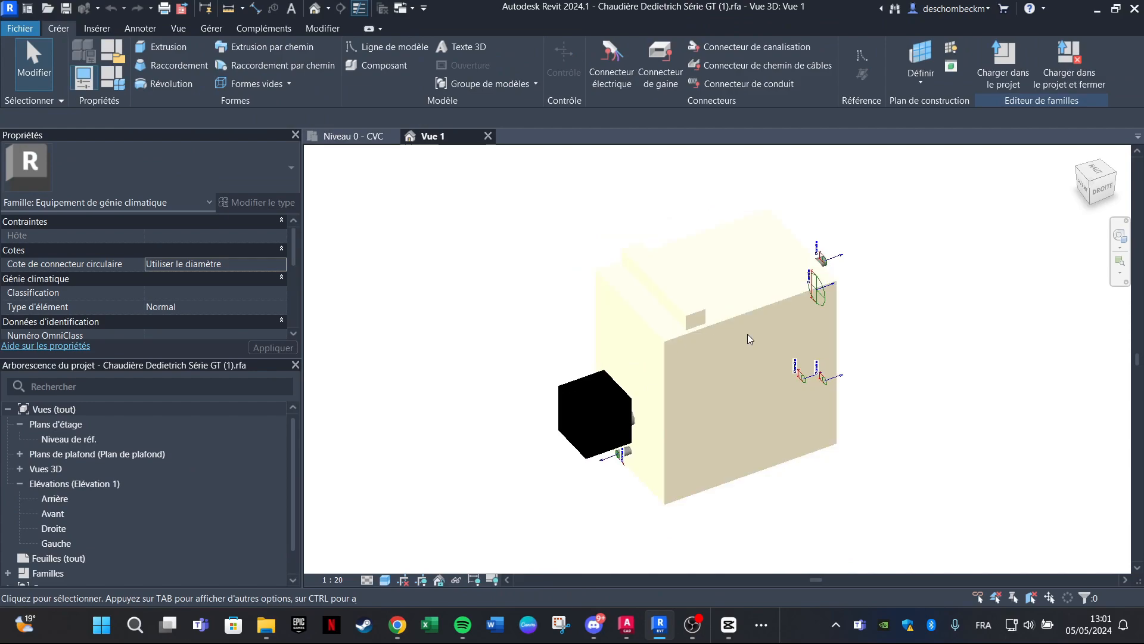
Delete the connector on the large round flue outlet at the back of the boiler.
{"action": "middle_click_drag", "start_coordinate": [763, 293], "coordinate": [530, 441], "text": "shift"}
{"action": "left_click", "coordinate": [629, 241]}
{"action": "left_click", "coordinate": [767, 276]}
{"action": "scroll", "coordinate": [723, 317], "scroll_direction": "up", "scroll_amount": 4}
{"action": "scroll", "coordinate": [595, 255], "scroll_direction": "down", "scroll_amount": 3}
{"action": "middle_click_drag", "start_coordinate": [595, 255], "coordinate": [616, 360]}
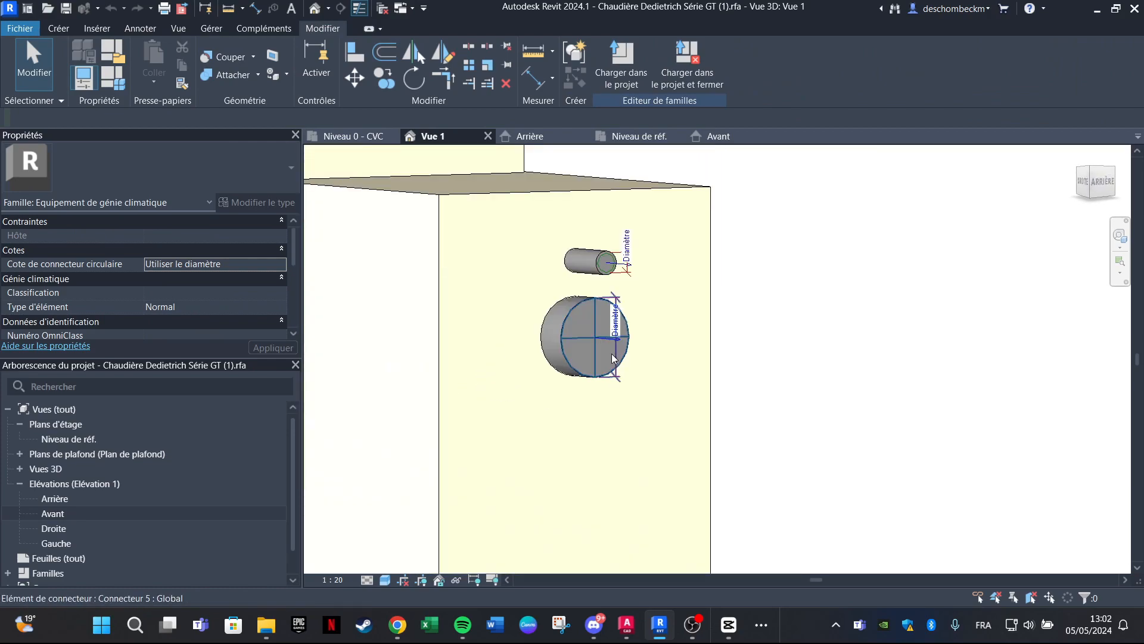
{"action": "left_click", "coordinate": [598, 337]}
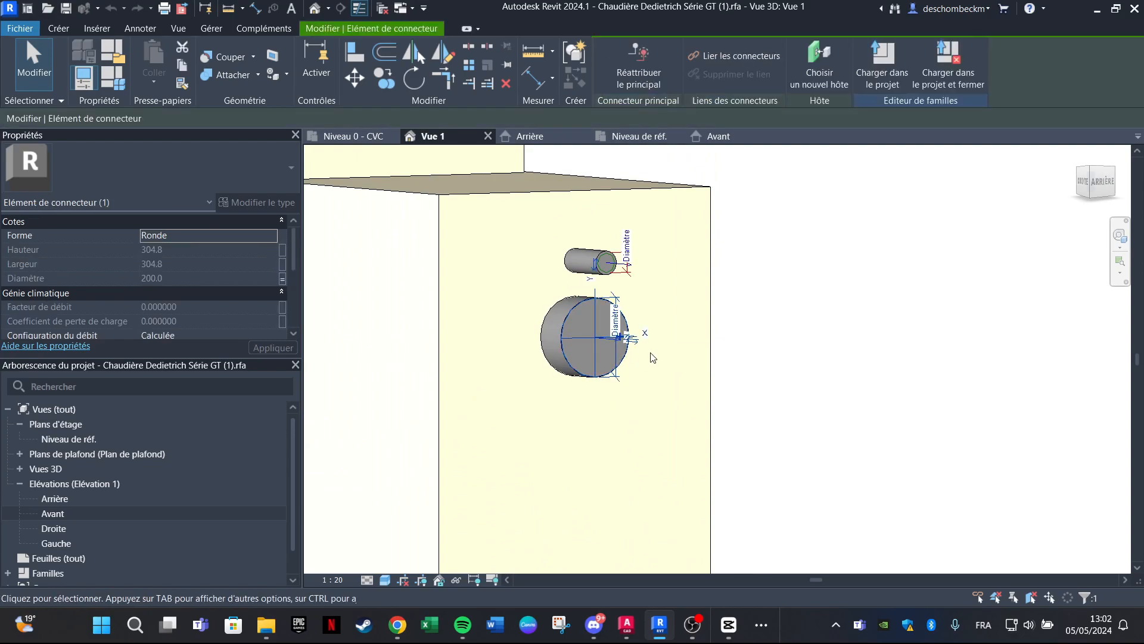
{"action": "key", "text": "Escape"}
Delete the remaining connectors on the small pipe stubs at the back of the boiler.
{"action": "scroll", "coordinate": [678, 391], "scroll_direction": "down", "scroll_amount": 2}
{"action": "middle_click_drag", "start_coordinate": [677, 391], "coordinate": [654, 283]}
{"action": "scroll", "coordinate": [617, 410], "scroll_direction": "up", "scroll_amount": 2}
{"action": "left_click", "coordinate": [625, 405]}
{"action": "key", "text": "Escape"}
{"action": "scroll", "coordinate": [633, 416], "scroll_direction": "down", "scroll_amount": 4}
{"action": "middle_click_drag", "start_coordinate": [608, 220], "coordinate": [587, 266], "text": "shift"}
{"action": "scroll", "coordinate": [626, 334], "scroll_direction": "up", "scroll_amount": 3}
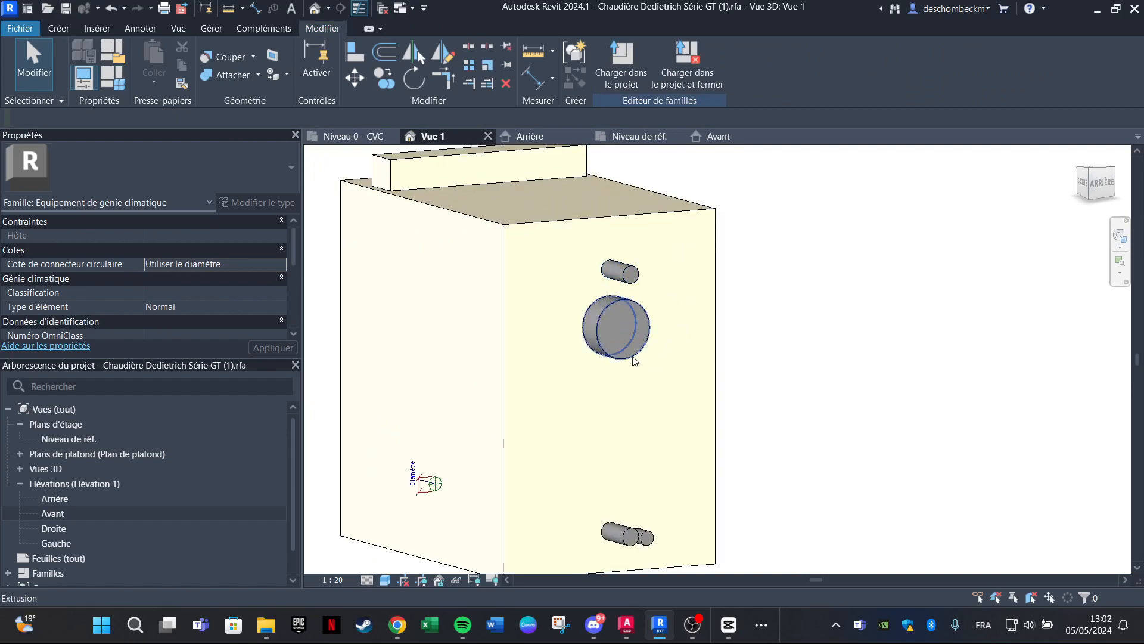
{"action": "scroll", "coordinate": [616, 356], "scroll_direction": "down", "scroll_amount": 2}
{"action": "scroll", "coordinate": [596, 449], "scroll_direction": "up", "scroll_amount": 2}
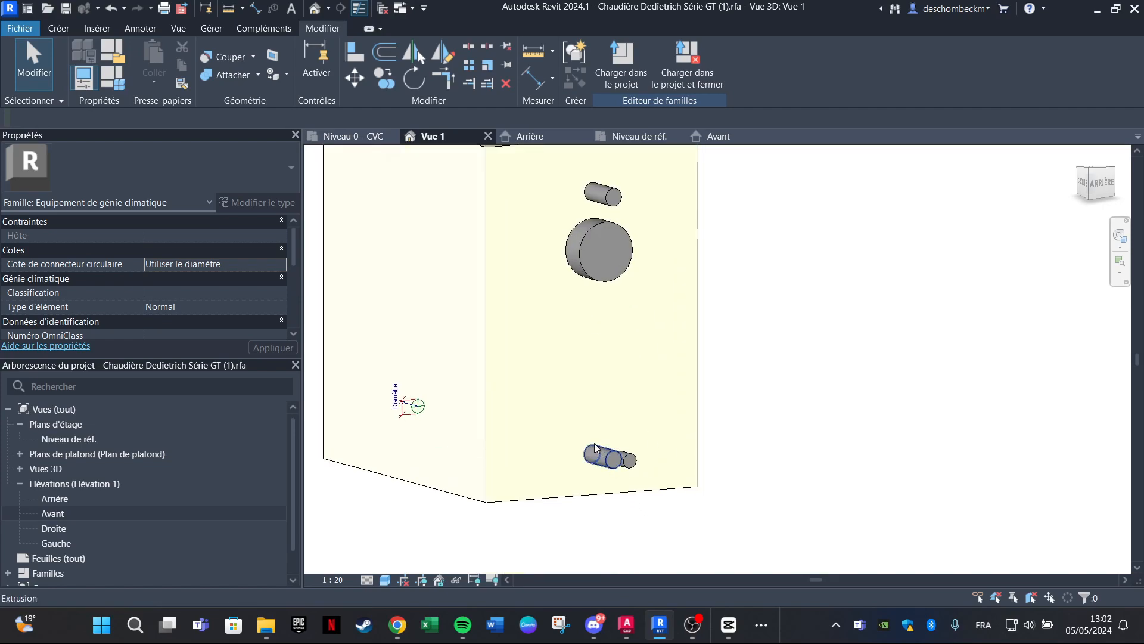
{"action": "scroll", "coordinate": [557, 407], "scroll_direction": "down", "scroll_amount": 3}
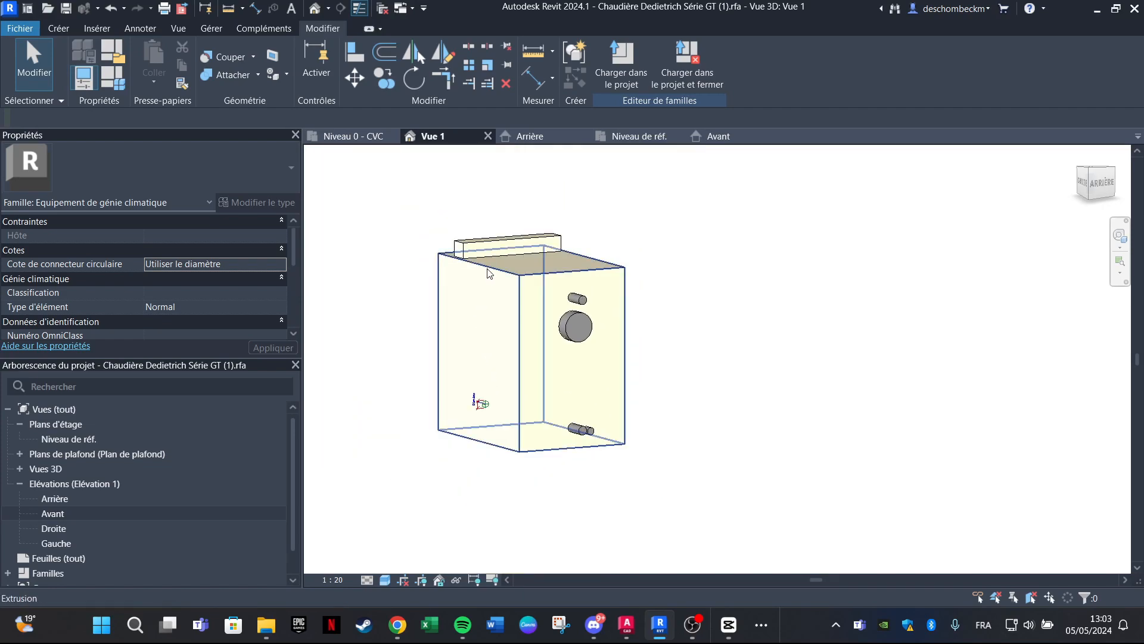
Delete the connector on the pipe stub below the burner at the front of the boiler.
{"action": "left_click", "coordinate": [557, 408]}
{"action": "middle_click_drag", "start_coordinate": [557, 407], "coordinate": [477, 417], "text": "shift"}
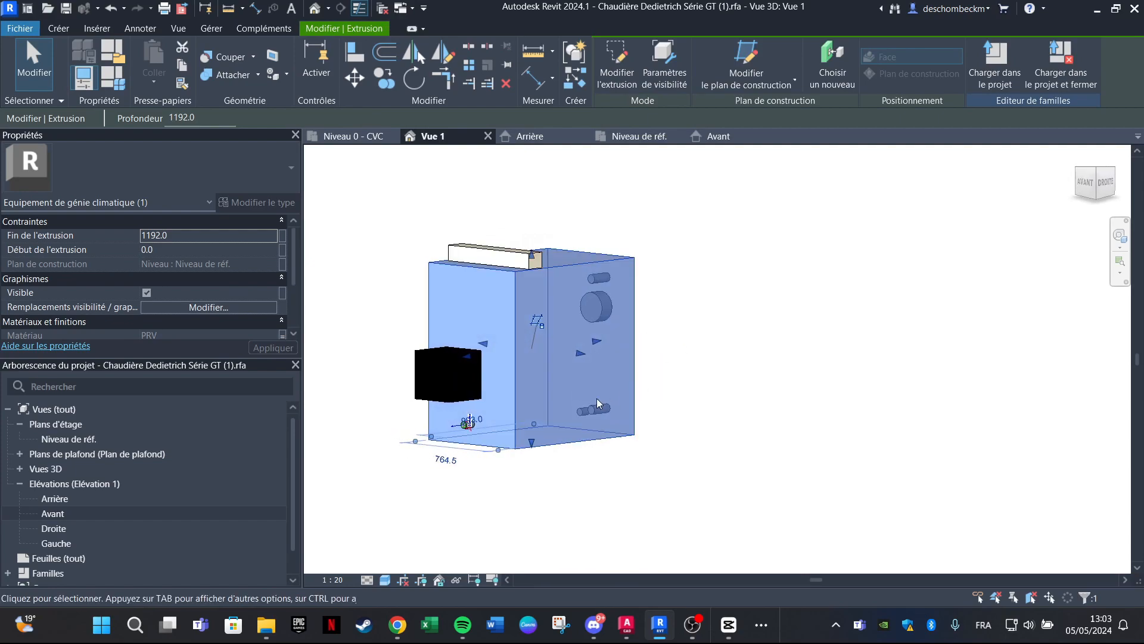
{"action": "scroll", "coordinate": [449, 437], "scroll_direction": "up", "scroll_amount": 5}
{"action": "left_click", "coordinate": [505, 421]}
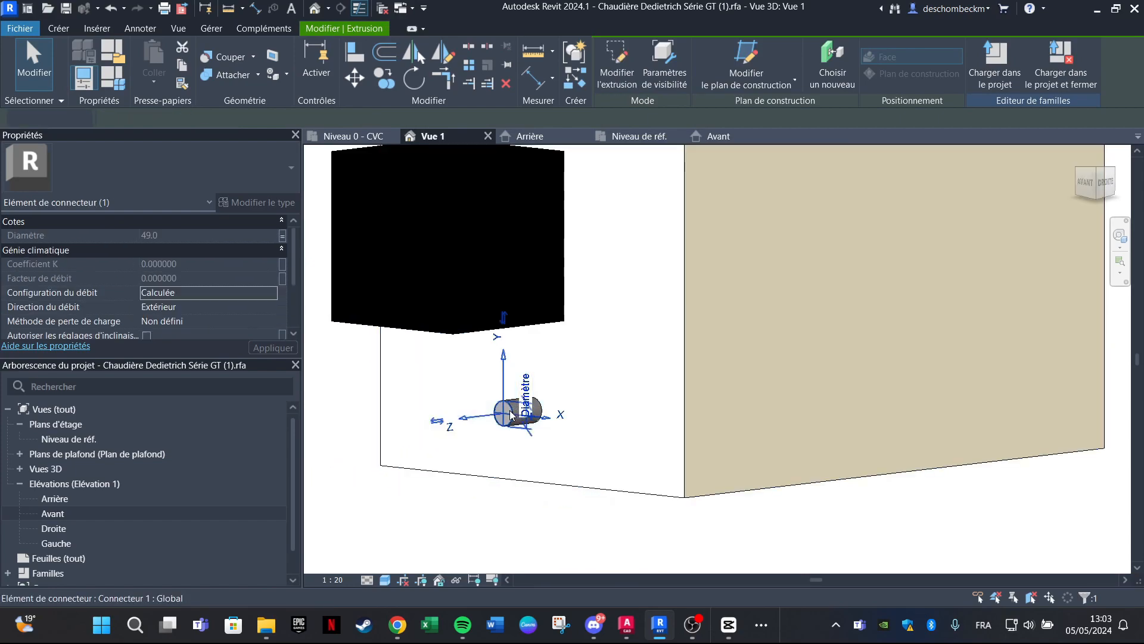
{"action": "key", "text": "Escape"}
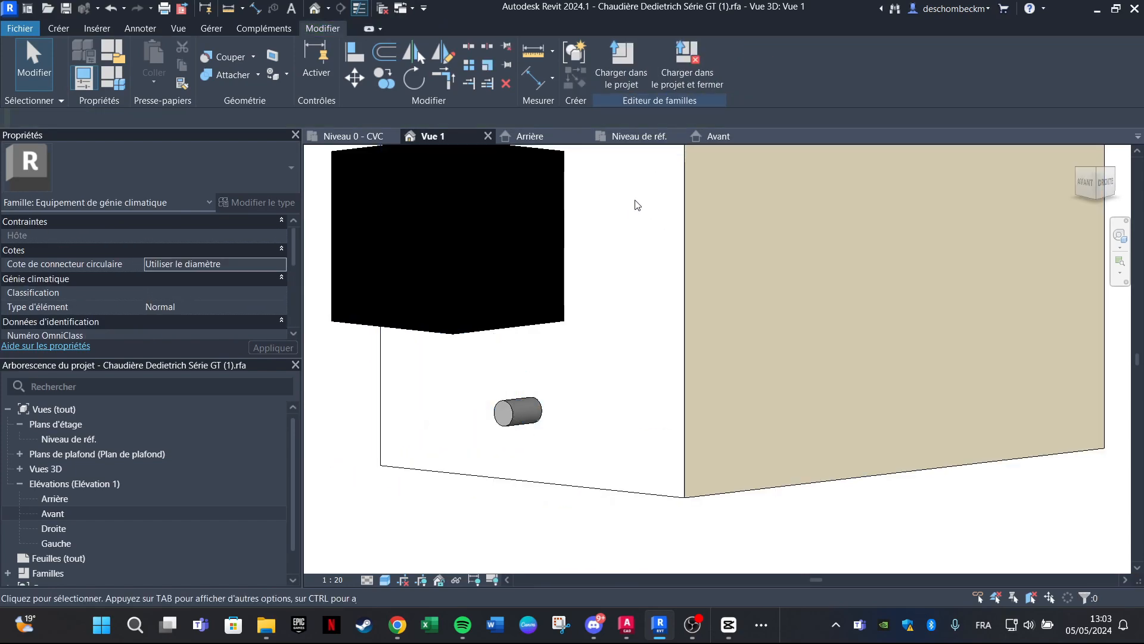
{"action": "scroll", "coordinate": [603, 376], "scroll_direction": "down", "scroll_amount": 5}
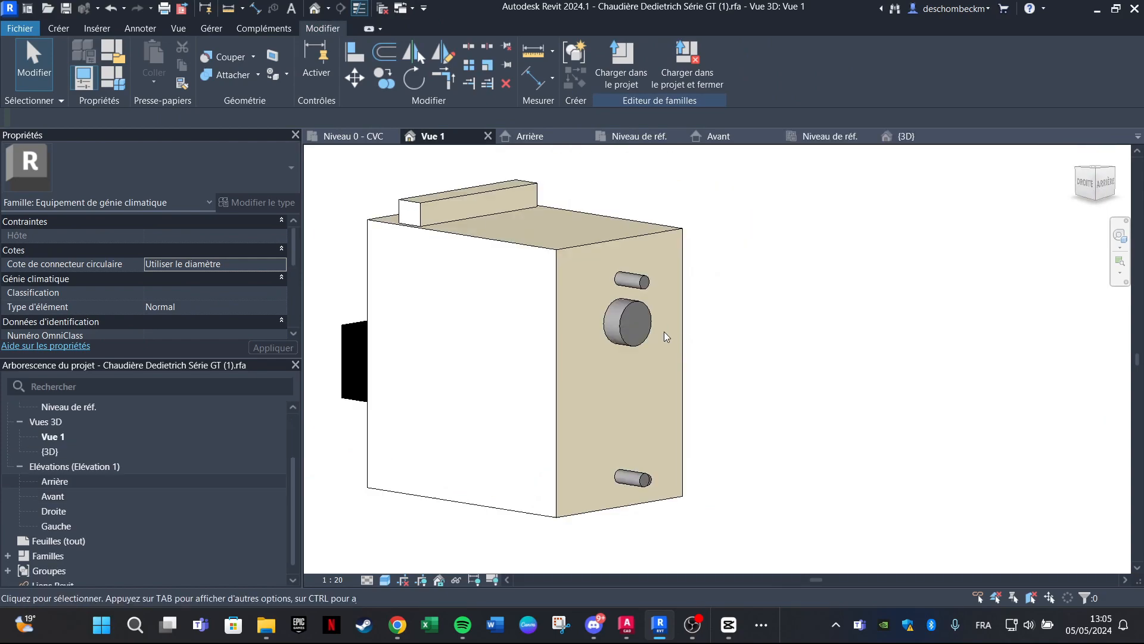
Examine the extrusions of the upper pipe stub and the flue outlet on the boiler's rear face.
{"action": "scroll", "coordinate": [664, 332], "scroll_direction": "up", "scroll_amount": 3}
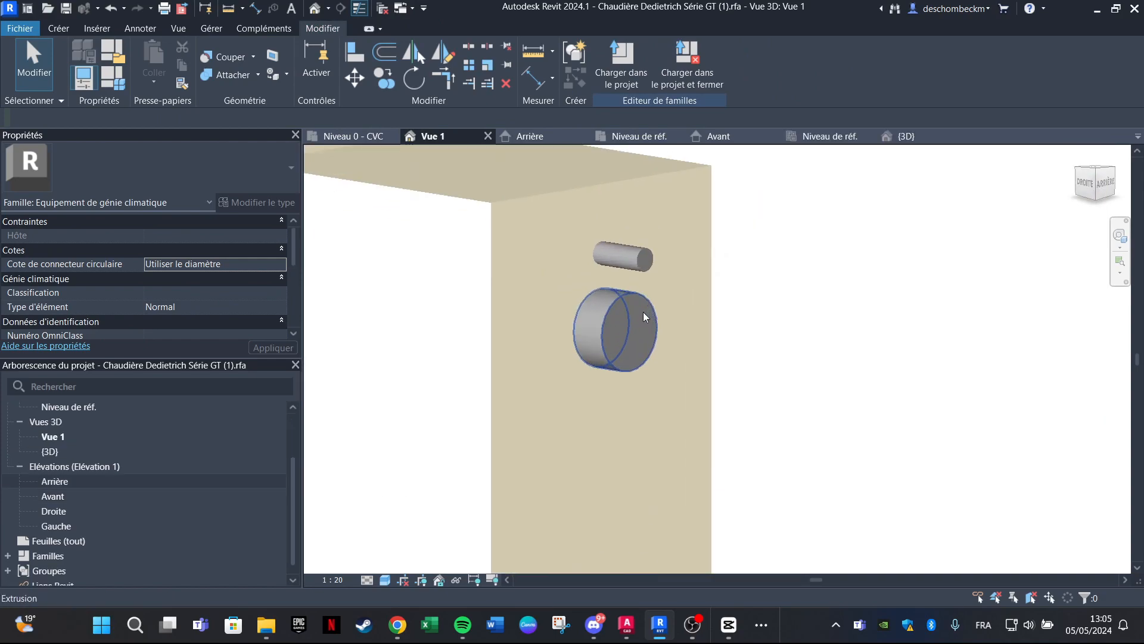
{"action": "scroll", "coordinate": [643, 312], "scroll_direction": "down", "scroll_amount": 3}
{"action": "left_click", "coordinate": [637, 285]}
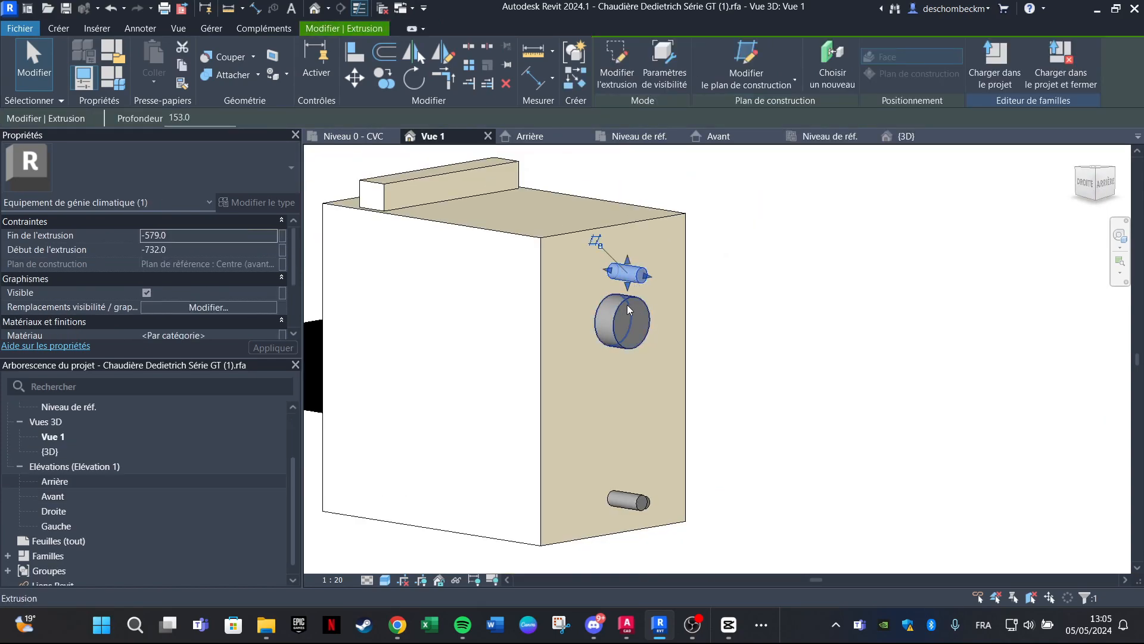
{"action": "left_click", "coordinate": [648, 335]}
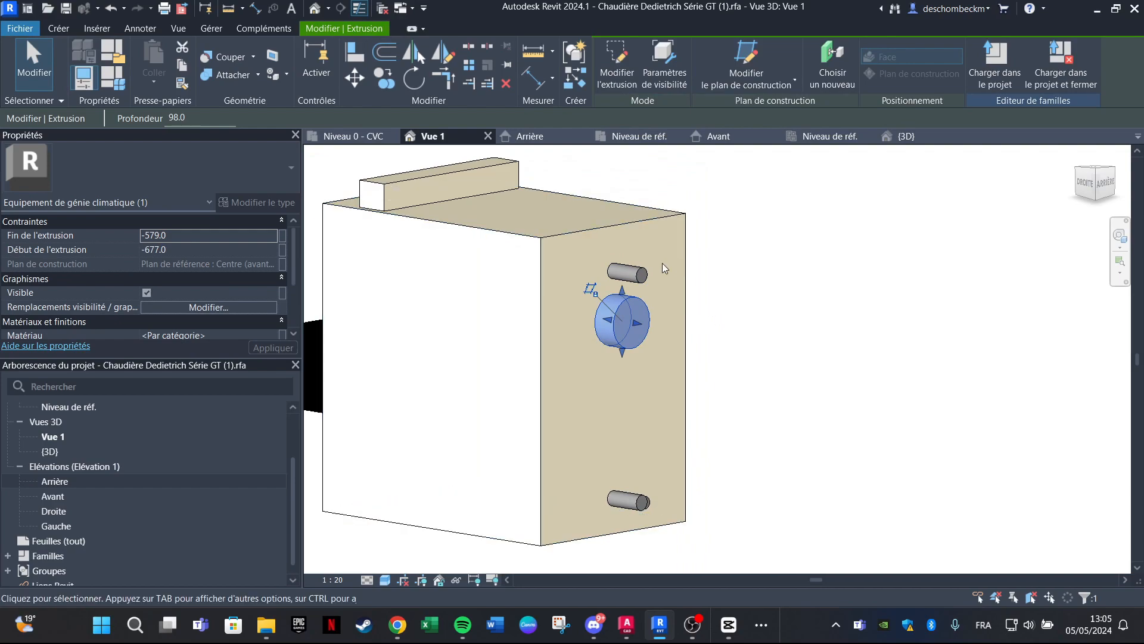
{"action": "mouse_move", "coordinate": [525, 286]}
{"action": "middle_mouse_down", "text": "shift"}
{"action": "mouse_move", "coordinate": [695, 289]}
{"action": "mouse_move", "coordinate": [520, 277]}
{"action": "middle_mouse_up", "text": "shift"}
{"action": "middle_click_drag", "start_coordinate": [462, 248], "coordinate": [564, 240]}
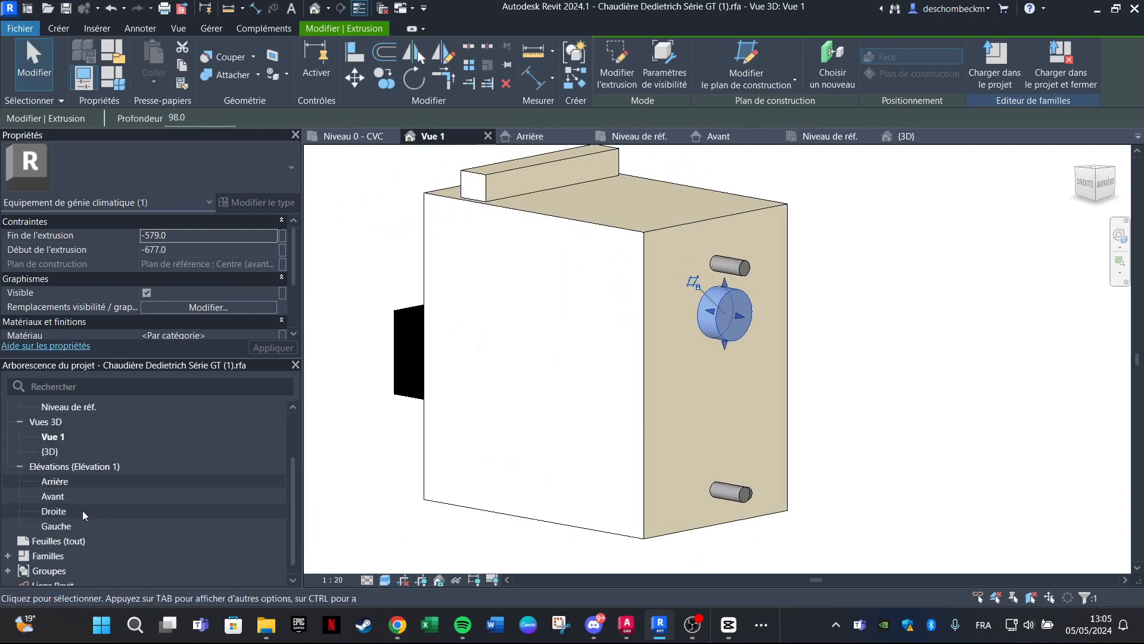
Open the Arrière elevation and select the extrusion of the small pipe stub above the flue outlet.
{"action": "double_click", "coordinate": [57, 482]}
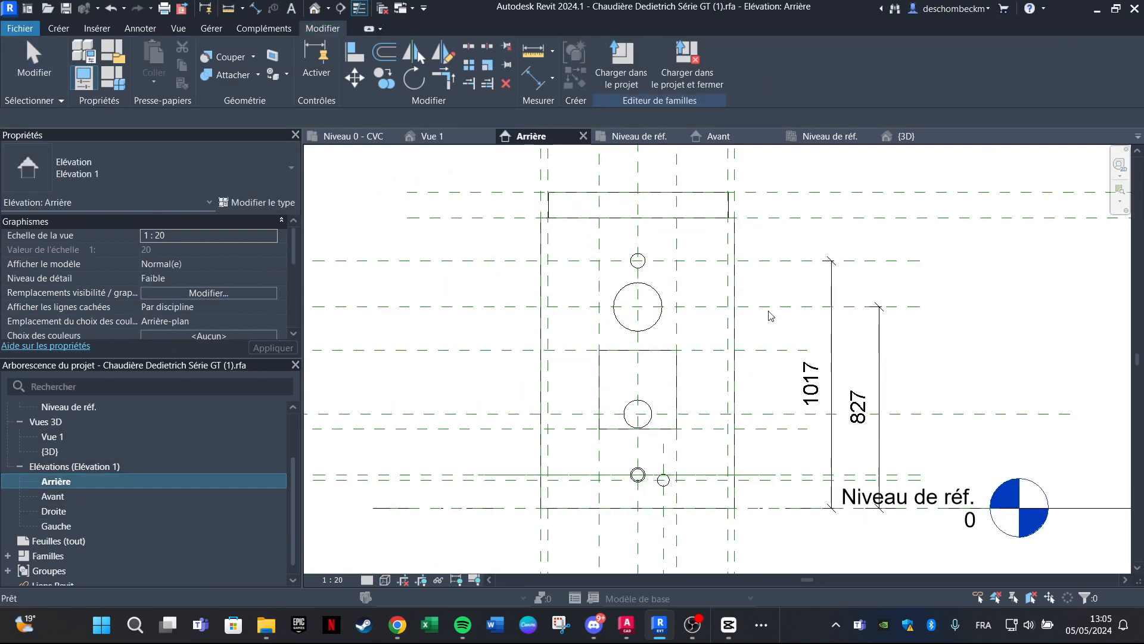
{"action": "scroll", "coordinate": [723, 365], "scroll_direction": "up", "scroll_amount": 1}
{"action": "left_click", "coordinate": [633, 262]}
{"action": "middle_click_drag", "start_coordinate": [677, 300], "coordinate": [733, 287]}
{"action": "left_click", "coordinate": [598, 246]}
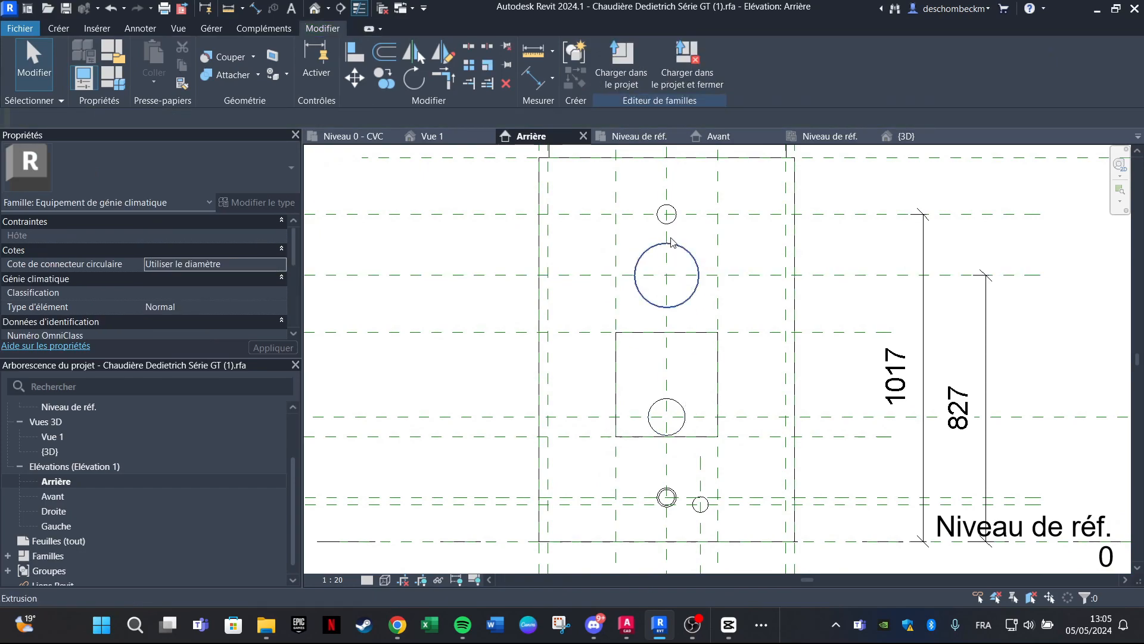
{"action": "left_click", "coordinate": [694, 298]}
{"action": "scroll", "coordinate": [639, 262], "scroll_direction": "up", "scroll_amount": 2}
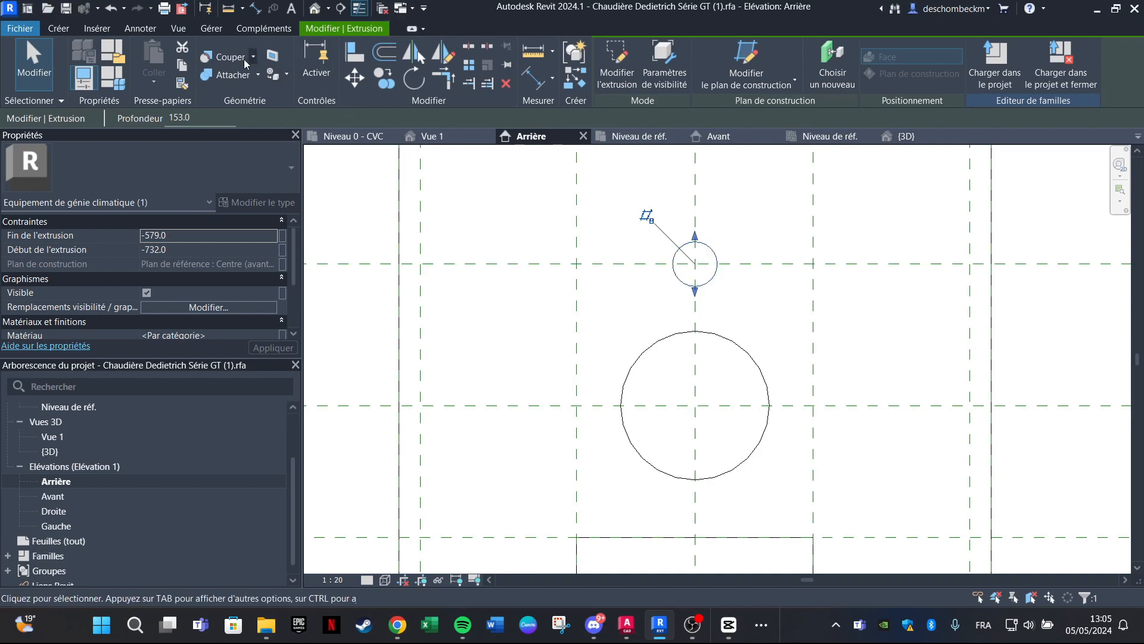
Place an Alimentation hydraulique pipe connector on the face of the small stub above the flue outlet.
{"action": "left_click", "coordinate": [69, 26]}
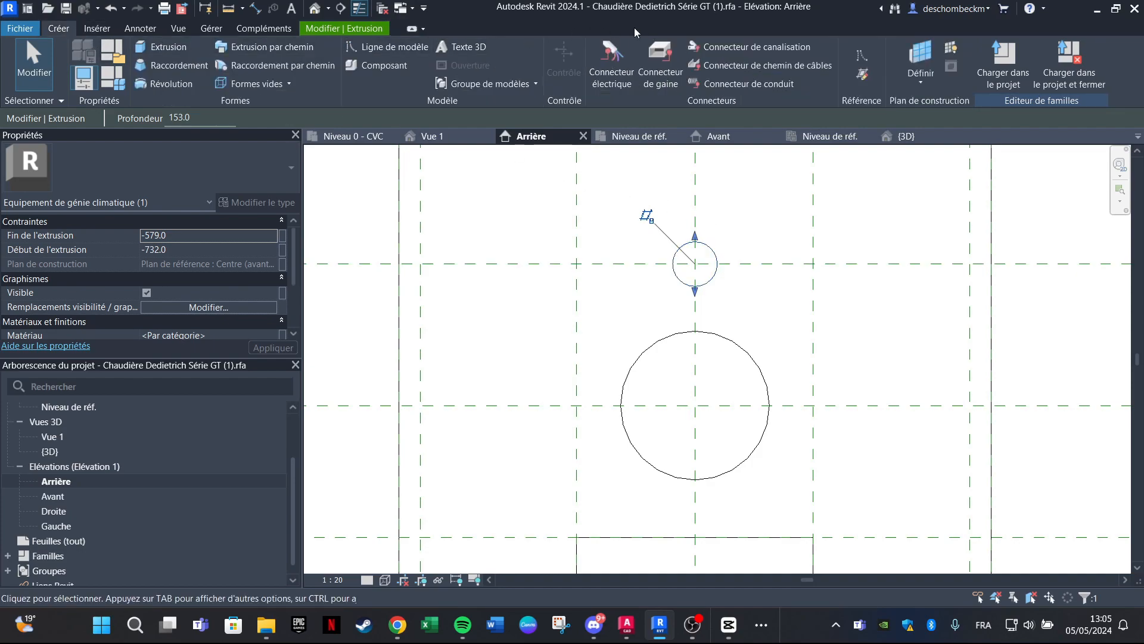
{"action": "left_click", "coordinate": [733, 47]}
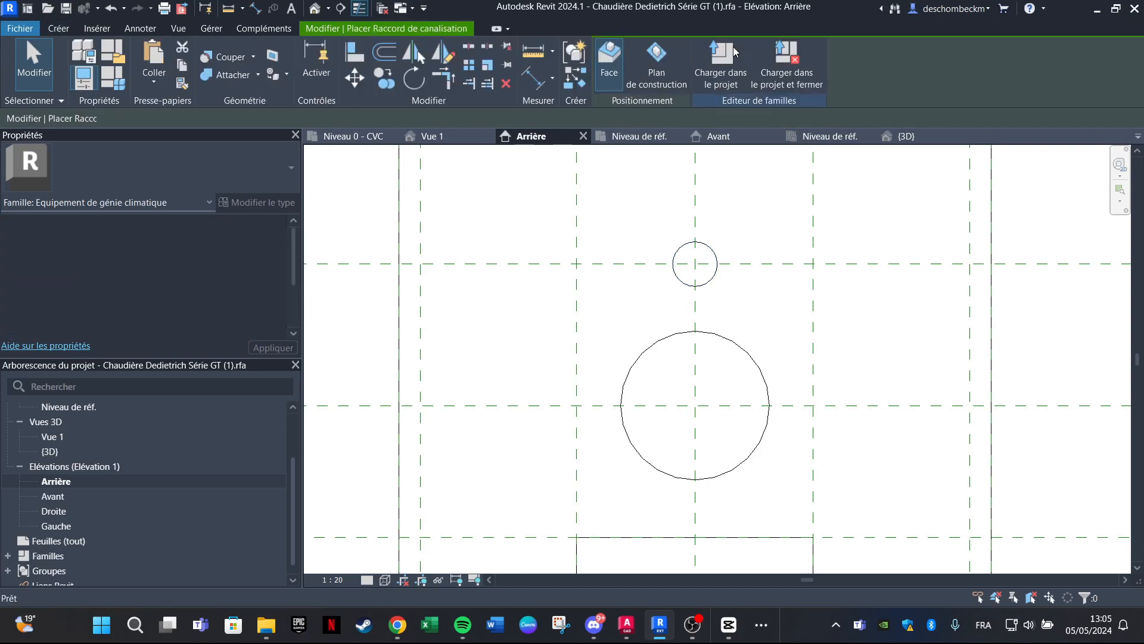
{"action": "scroll", "coordinate": [676, 233], "scroll_direction": "down", "scroll_amount": 4}
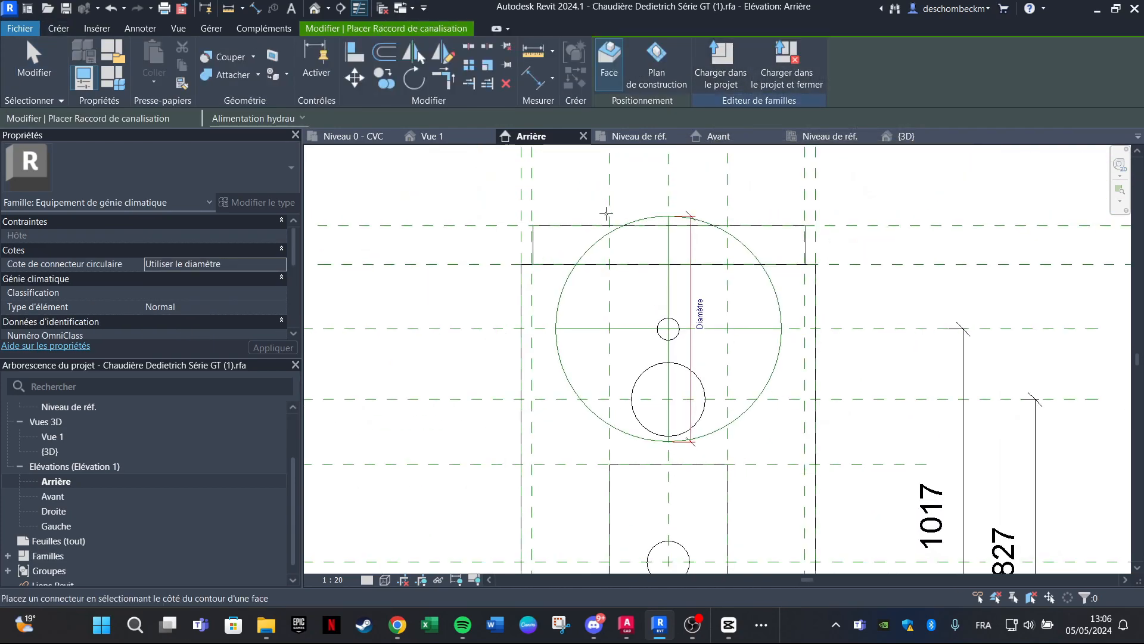
{"action": "middle_click_drag", "start_coordinate": [638, 274], "coordinate": [597, 250]}
{"action": "scroll", "coordinate": [634, 304], "scroll_direction": "up", "scroll_amount": 2}
{"action": "key", "text": "Escape"}
Set the new pipe connector's diameter to 60 mm and check its fit on the stub in 3D view Vue 1.
{"action": "middle_click_drag", "start_coordinate": [686, 199], "coordinate": [674, 253]}
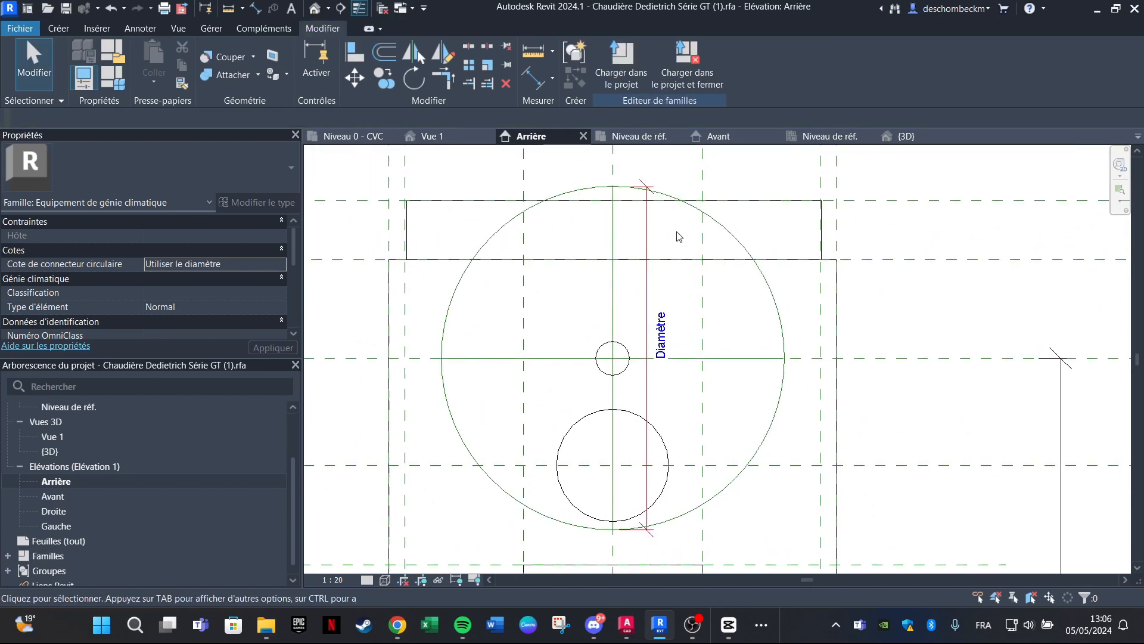
{"action": "left_click", "coordinate": [681, 217]}
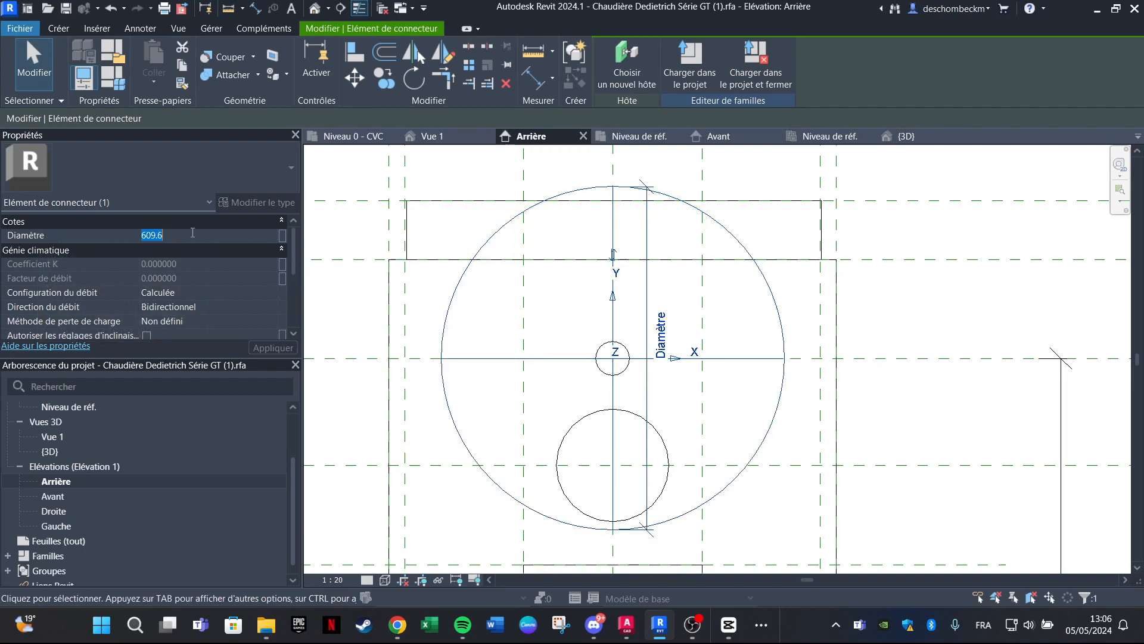
{"action": "type", "text": "60"}
{"action": "scroll", "coordinate": [543, 335], "scroll_direction": "up", "scroll_amount": 4}
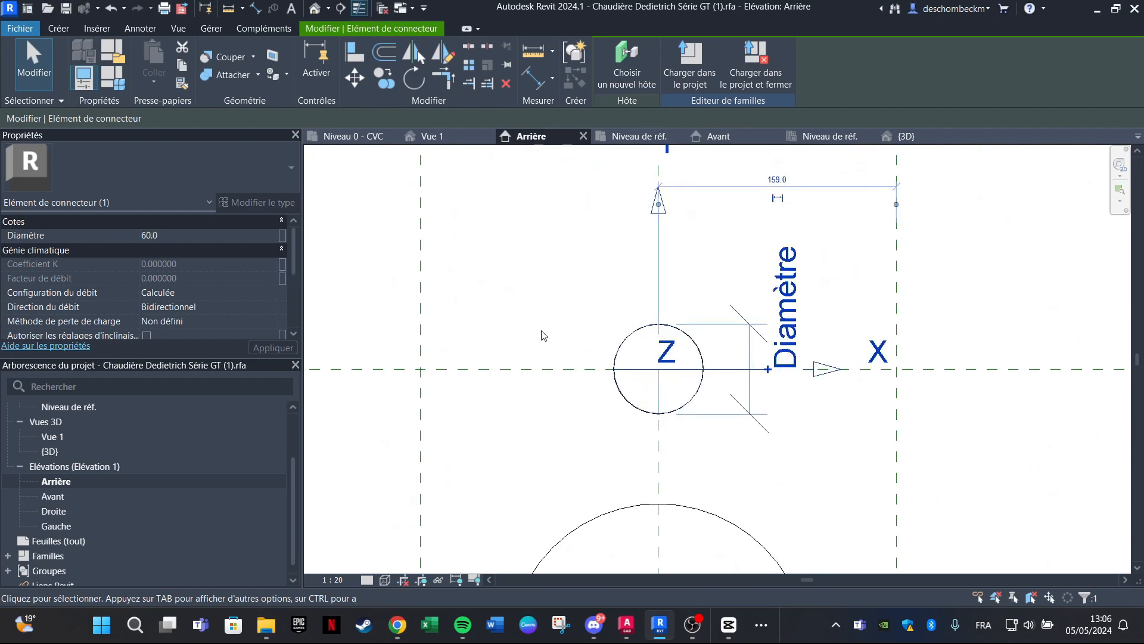
{"action": "scroll", "coordinate": [647, 325], "scroll_direction": "up", "scroll_amount": 1}
{"action": "scroll", "coordinate": [647, 325], "scroll_direction": "down", "scroll_amount": 2}
{"action": "scroll", "coordinate": [647, 325], "scroll_direction": "up", "scroll_amount": 1}
{"action": "scroll", "coordinate": [646, 325], "scroll_direction": "down", "scroll_amount": 2}
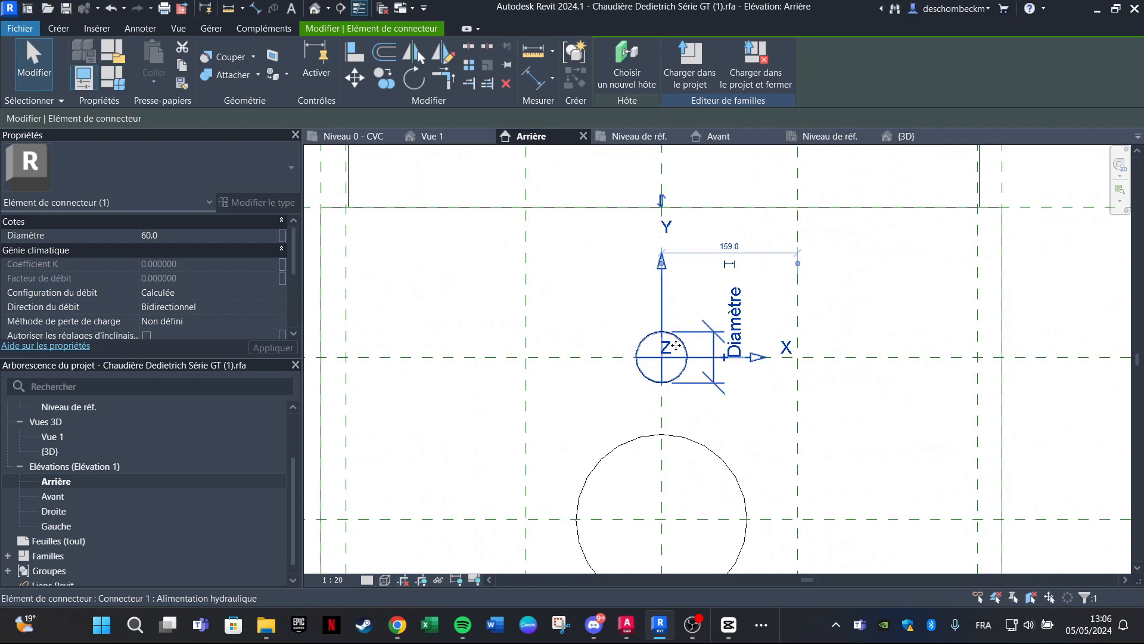
{"action": "left_click", "coordinate": [440, 136]}
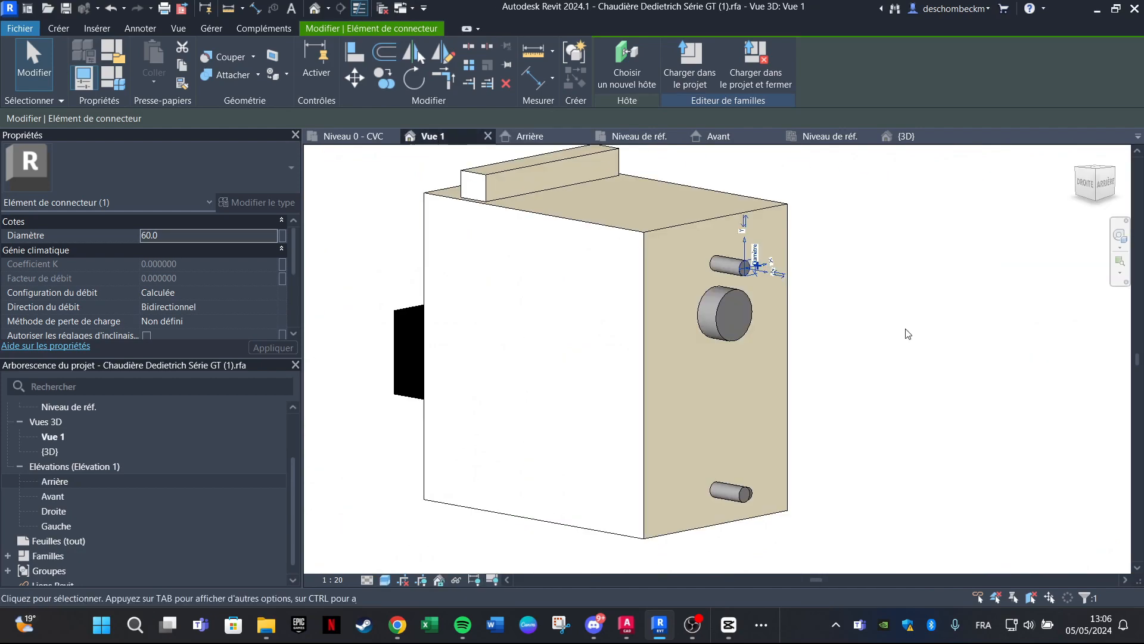
Select the new pipe connector on the upper stub and set its Direction du débit to Extérieur.
{"action": "left_click", "coordinate": [942, 263]}
{"action": "scroll", "coordinate": [773, 265], "scroll_direction": "up", "scroll_amount": 3}
{"action": "scroll", "coordinate": [738, 268], "scroll_direction": "up", "scroll_amount": 2}
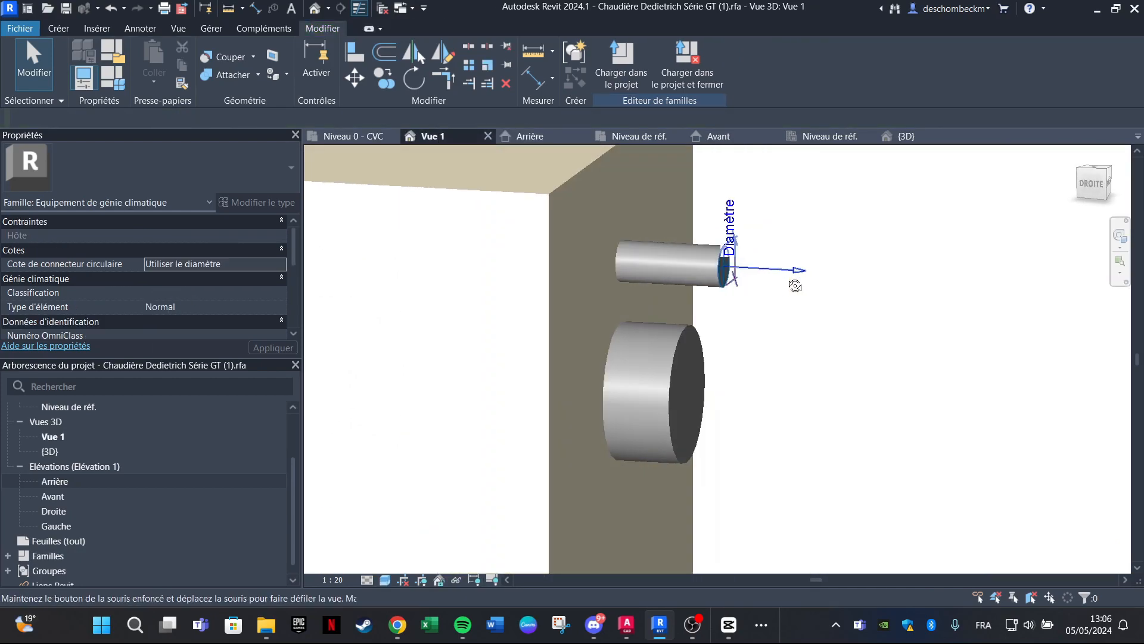
{"action": "left_click", "coordinate": [715, 279]}
{"action": "scroll", "coordinate": [745, 278], "scroll_direction": "up", "scroll_amount": 2}
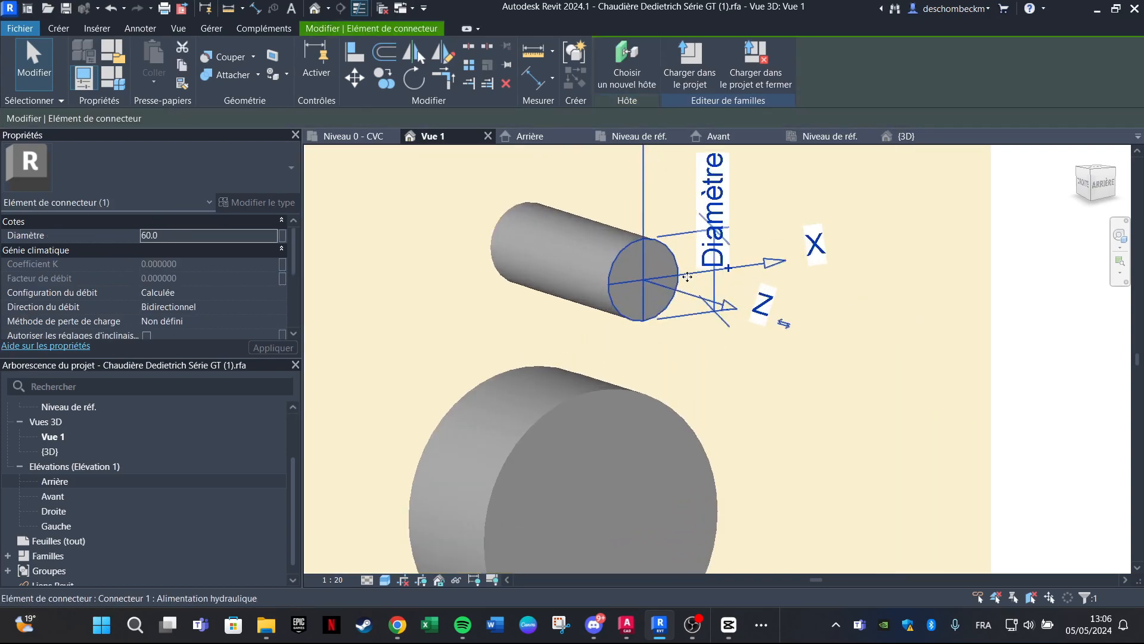
{"action": "scroll", "coordinate": [778, 278], "scroll_direction": "down", "scroll_amount": 3}
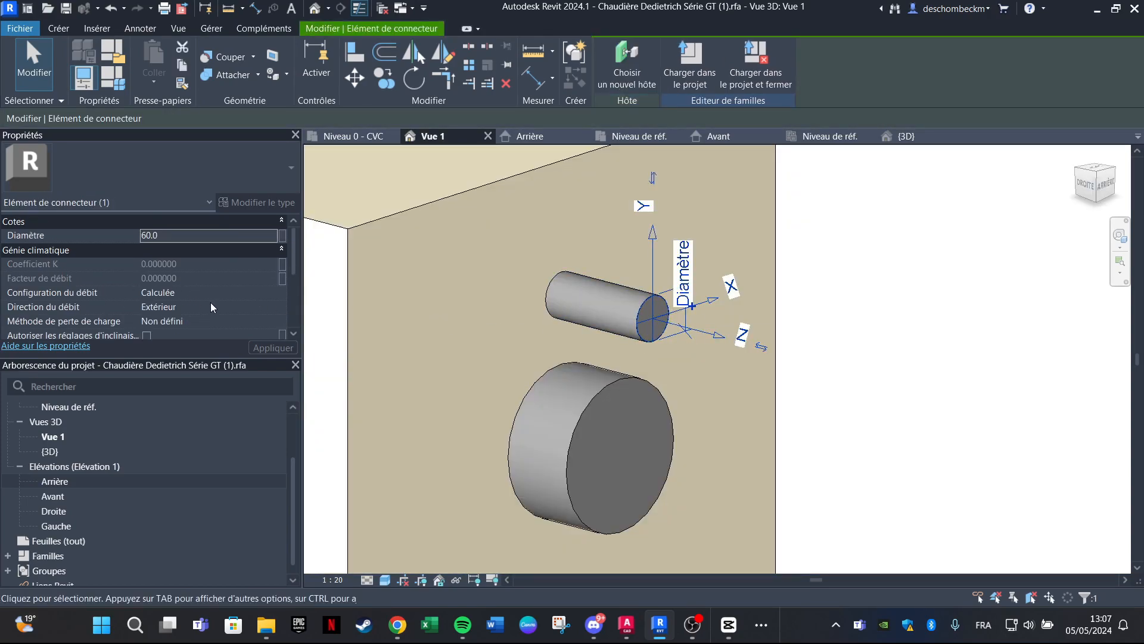
{"action": "scroll", "coordinate": [166, 304], "scroll_direction": "down", "scroll_amount": 1}
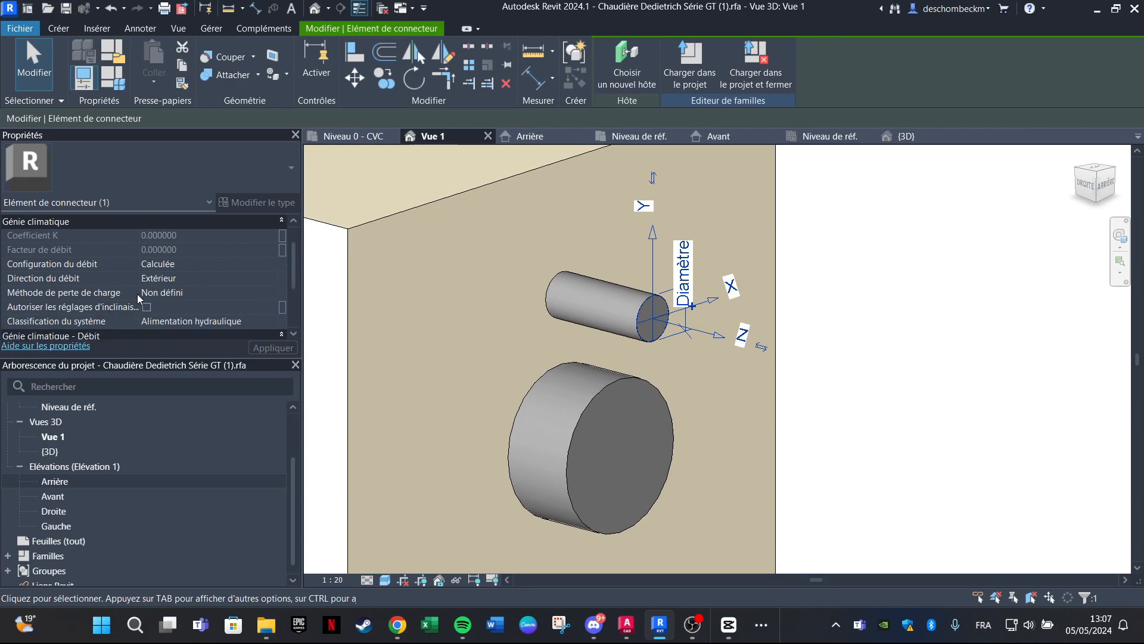
Set the connector's system classification to Alimentation hydraulique and apply its properties.
{"action": "scroll", "coordinate": [161, 301], "scroll_direction": "down", "scroll_amount": 1}
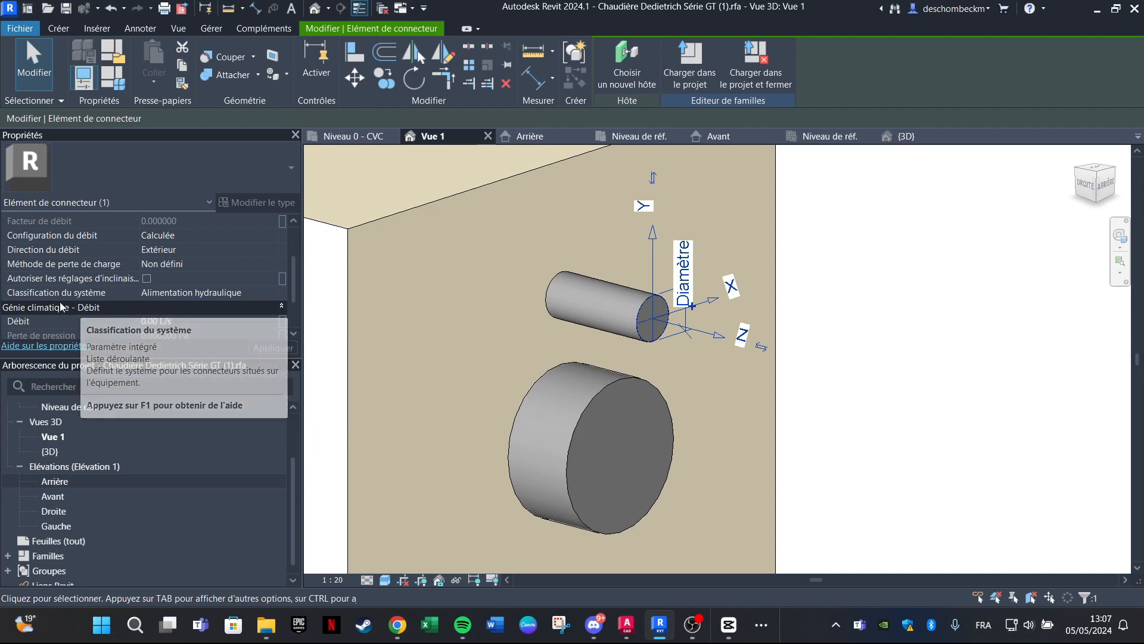
{"action": "left_click", "coordinate": [275, 299]}
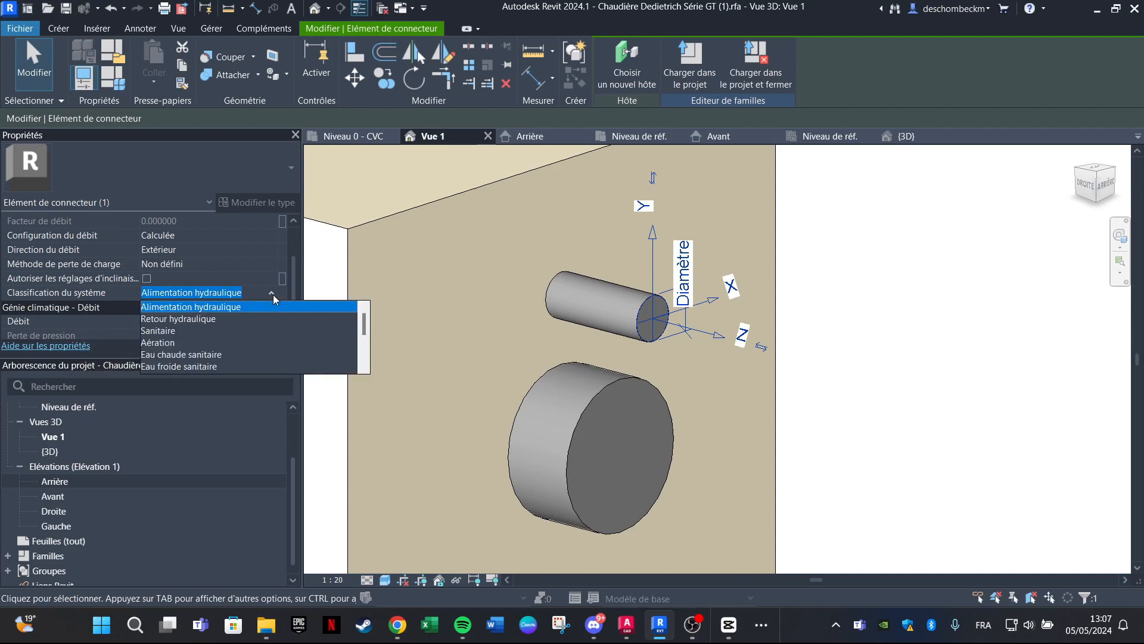
{"action": "left_click", "coordinate": [212, 309]}
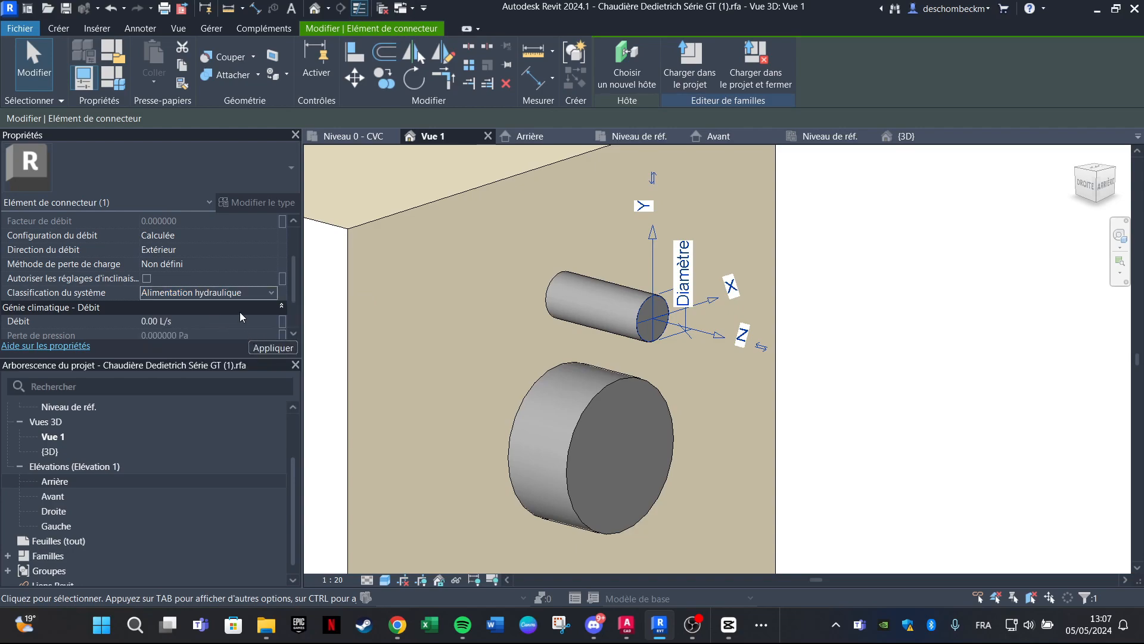
{"action": "scroll", "coordinate": [242, 316], "scroll_direction": "down", "scroll_amount": 2}
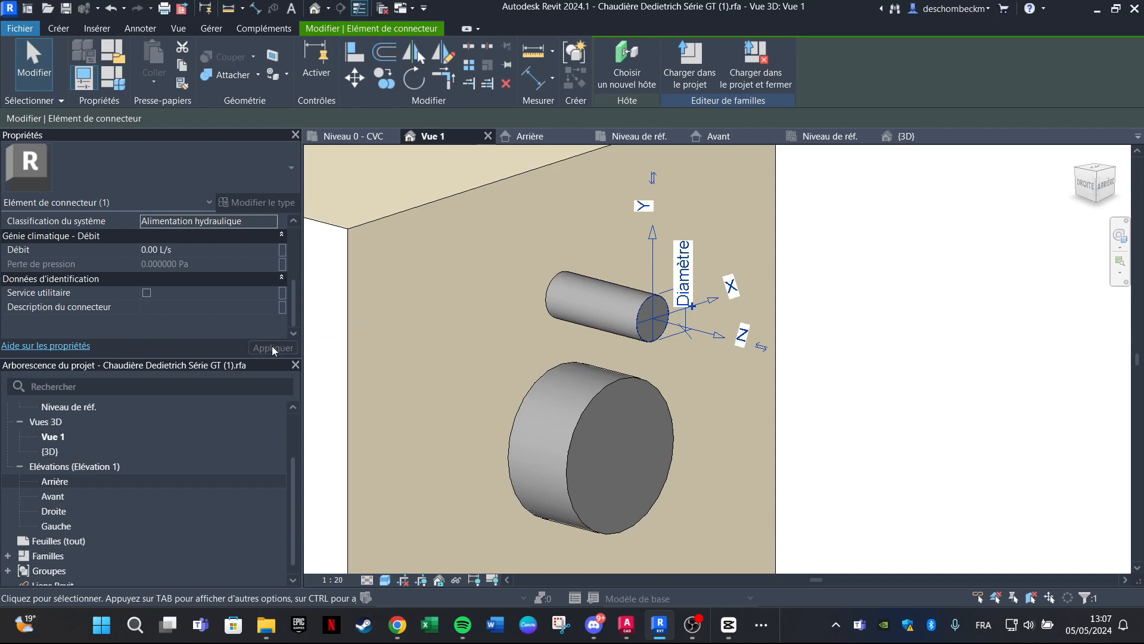
{"action": "left_click", "coordinate": [967, 275]}
Check the lower pipe stubs on the rear face, and load the family into the project, replacing the existing version.
{"action": "scroll", "coordinate": [623, 256], "scroll_direction": "down", "scroll_amount": 5}
{"action": "middle_click_drag", "start_coordinate": [644, 375], "coordinate": [639, 251]}
{"action": "scroll", "coordinate": [636, 253], "scroll_direction": "down", "scroll_amount": 1}
{"action": "scroll", "coordinate": [606, 335], "scroll_direction": "down", "scroll_amount": 1}
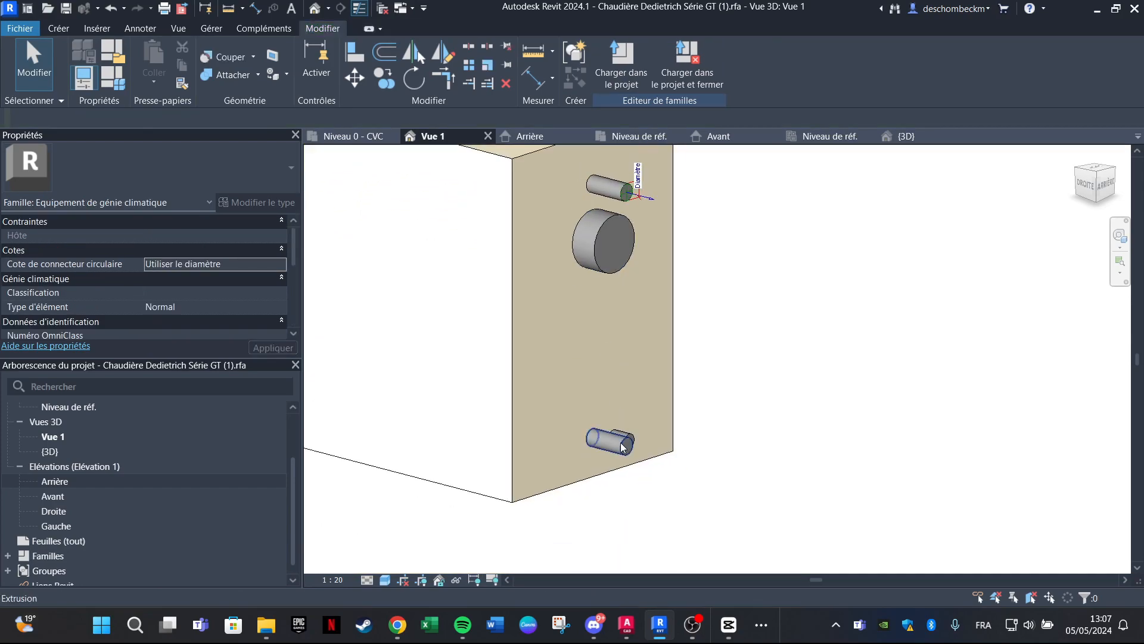
{"action": "scroll", "coordinate": [594, 377], "scroll_direction": "down", "scroll_amount": 3}
{"action": "mouse_move", "coordinate": [507, 289]}
{"action": "middle_mouse_down", "text": "shift"}
{"action": "mouse_move", "coordinate": [539, 283]}
{"action": "mouse_move", "coordinate": [436, 286]}
{"action": "mouse_move", "coordinate": [517, 295]}
{"action": "middle_mouse_up", "text": "shift"}
{"action": "scroll", "coordinate": [638, 309], "scroll_direction": "up", "scroll_amount": 3}
{"action": "middle_click_drag", "start_coordinate": [583, 224], "coordinate": [719, 218]}
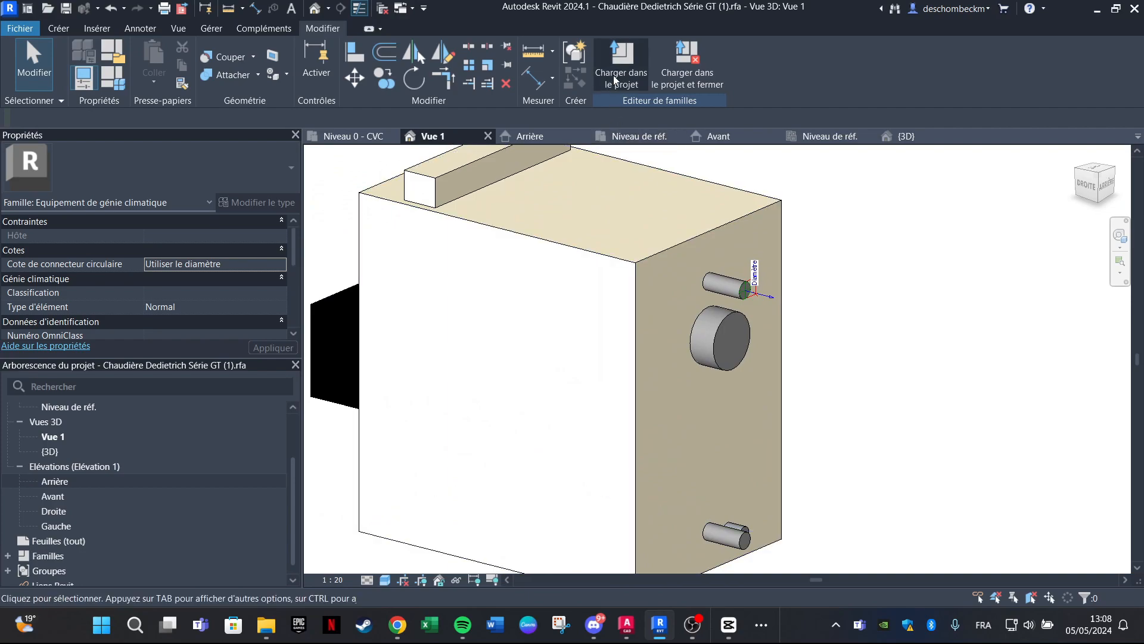
{"action": "left_click", "coordinate": [679, 75]}
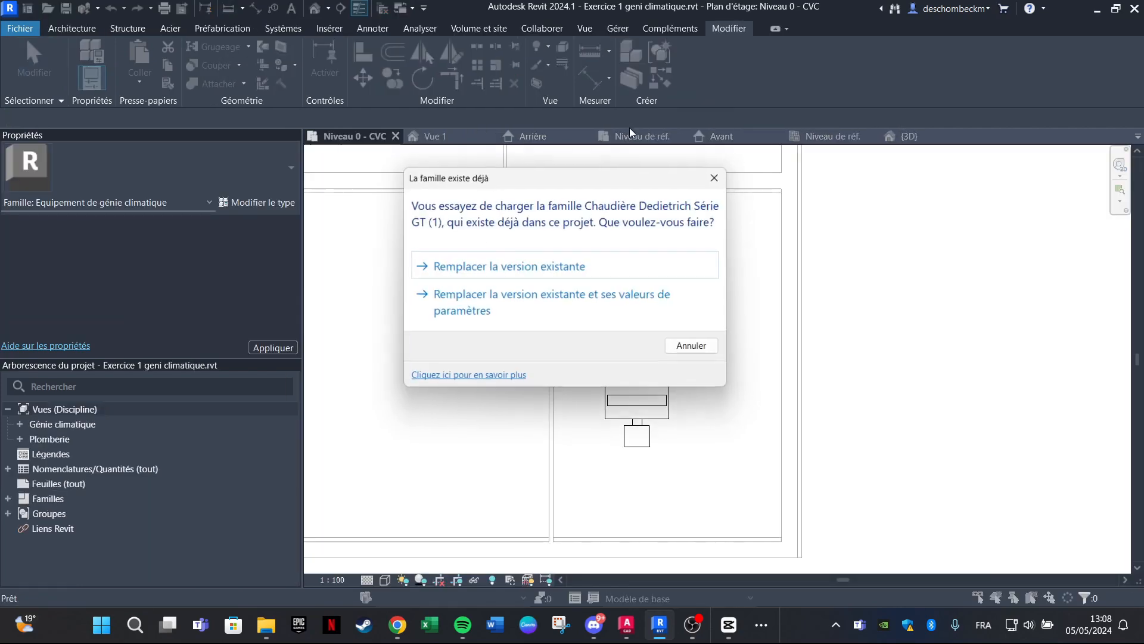
{"action": "left_click", "coordinate": [532, 271]}
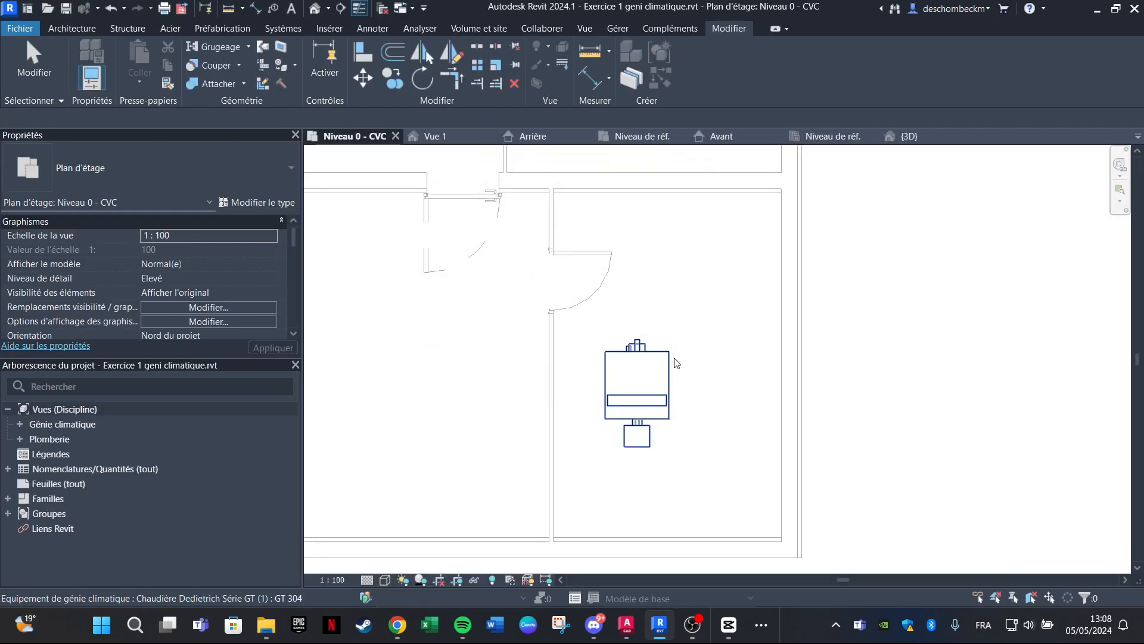
Isolate the GT 304 boiler from the plan in a 3D view with a selection box.
{"action": "scroll", "coordinate": [698, 377], "scroll_direction": "up", "scroll_amount": 2}
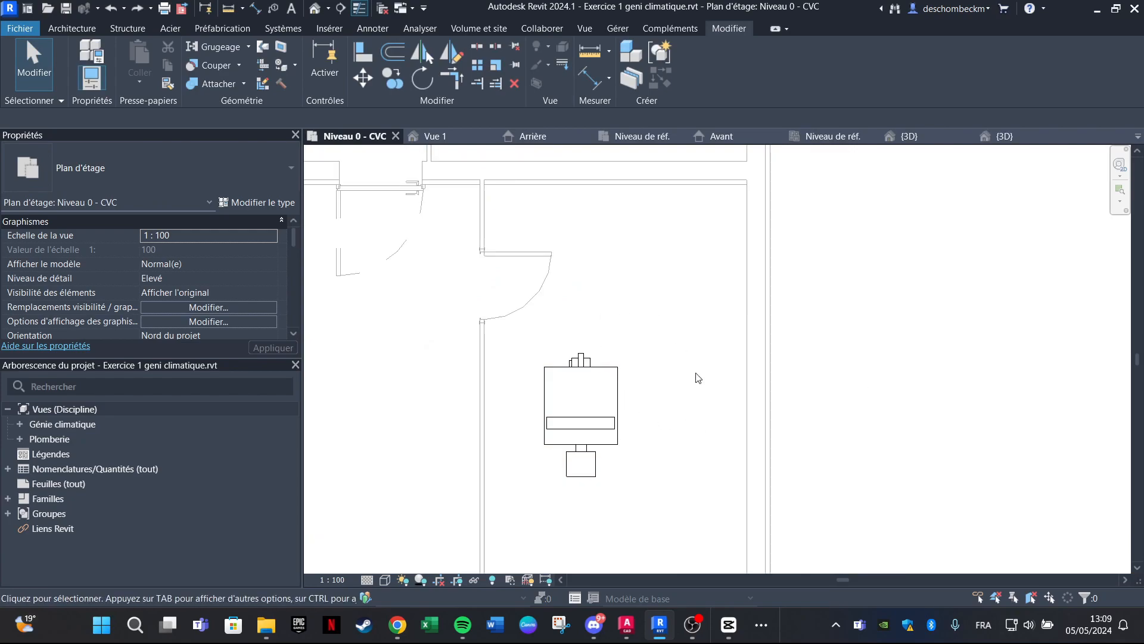
{"action": "left_click", "coordinate": [605, 373]}
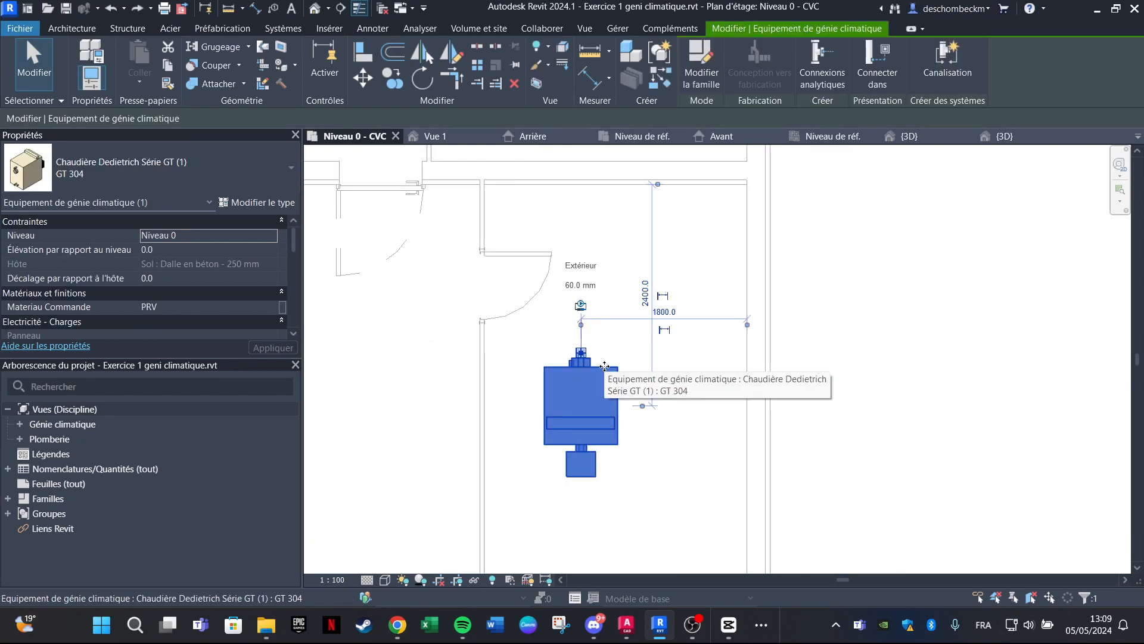
{"action": "key", "text": "b"}
{"action": "key", "text": "x"}
{"action": "left_click", "coordinate": [537, 362]}
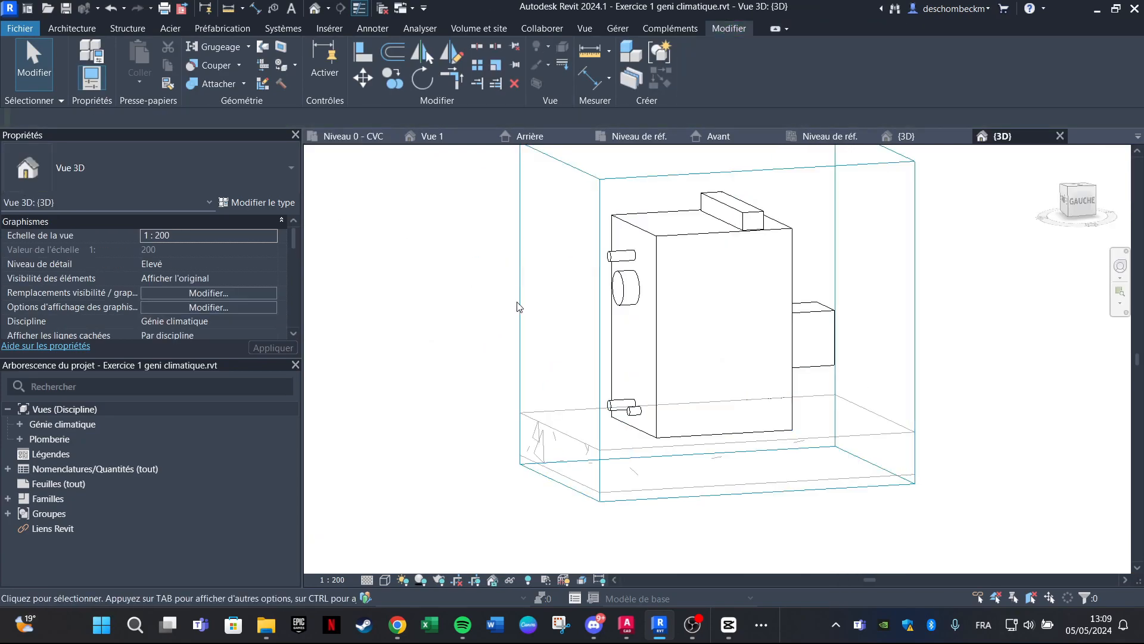
Select the boiler in 3D and inspect its rear pipe connector and system properties.
{"action": "left_click", "coordinate": [661, 276]}
{"action": "middle_click_drag", "start_coordinate": [539, 312], "coordinate": [683, 281], "text": "shift"}
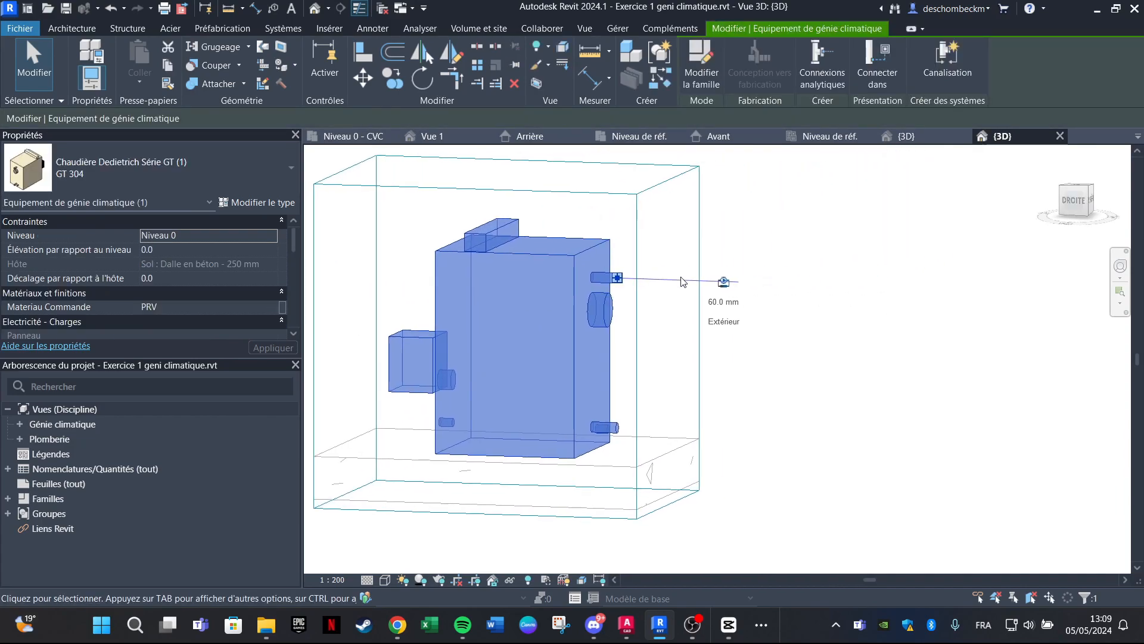
{"action": "scroll", "coordinate": [683, 281], "scroll_direction": "up", "scroll_amount": 2}
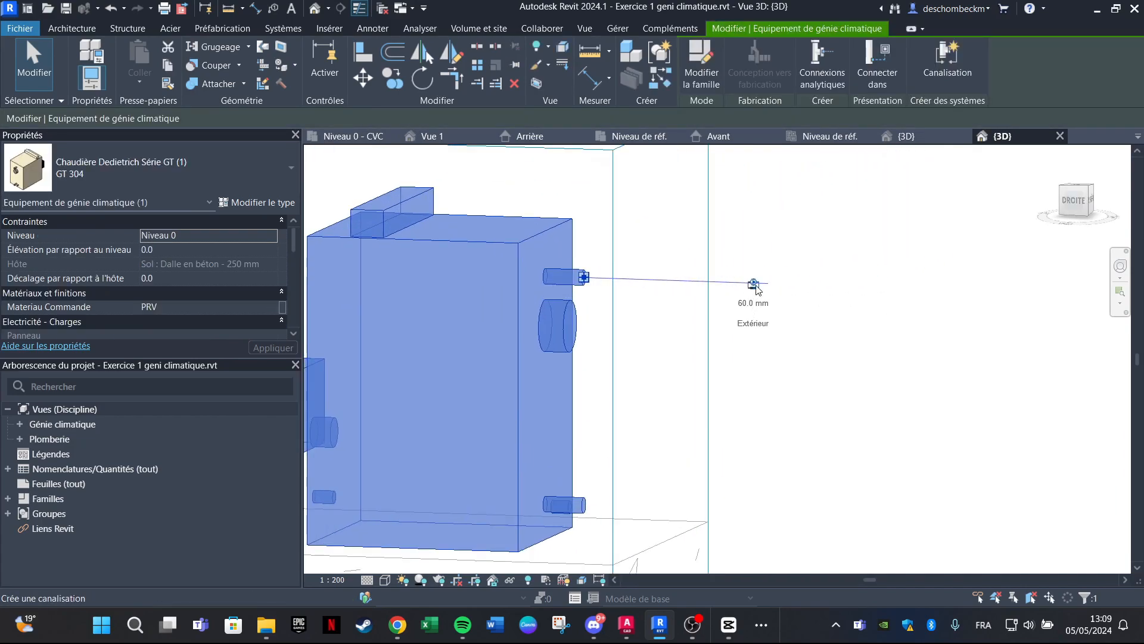
{"action": "scroll", "coordinate": [233, 280], "scroll_direction": "down", "scroll_amount": 4}
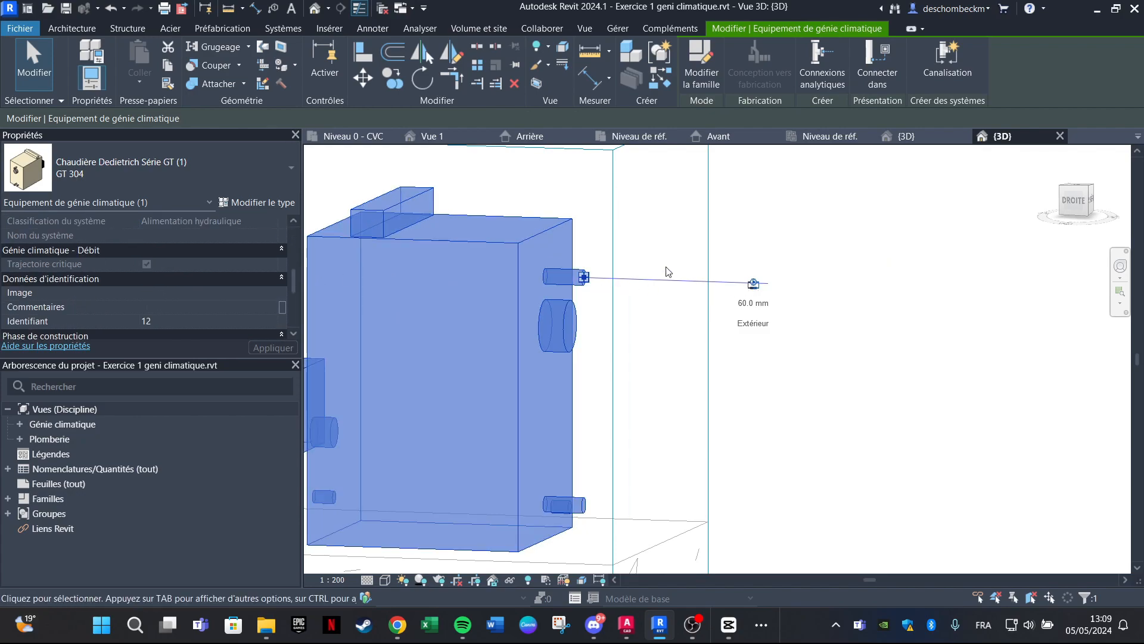
Reopen the boiler's family for editing from the Niveau 0 - CVC plan and examine the rear stubs' depth dimensions in Niveau de réf.
{"action": "key", "text": "ctrl+Tab"}
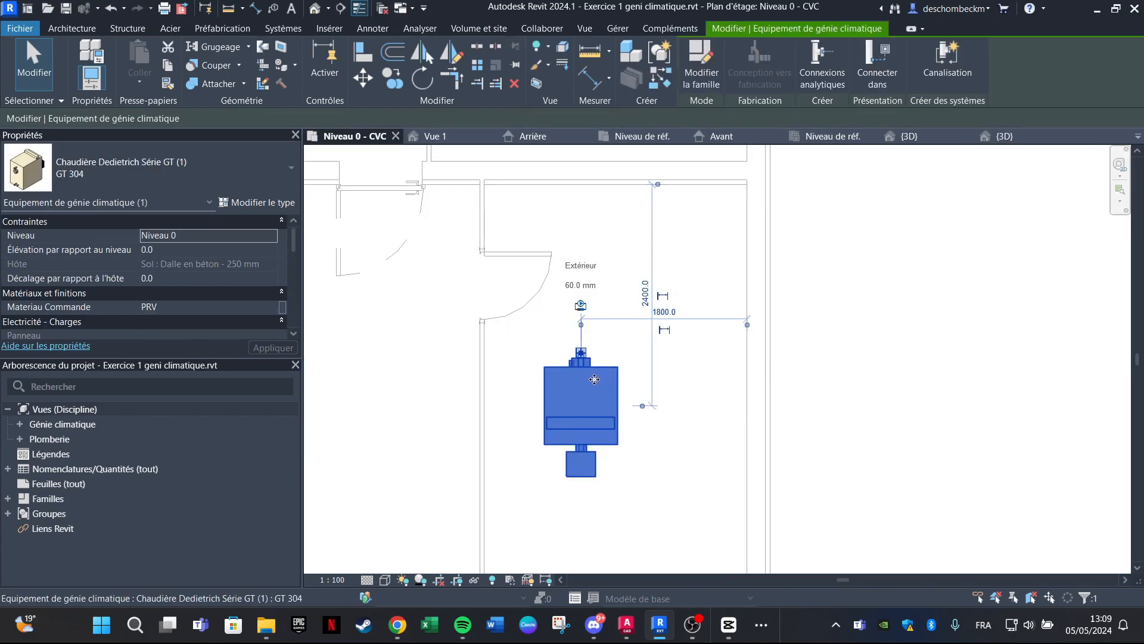
{"action": "double_click", "coordinate": [595, 379]}
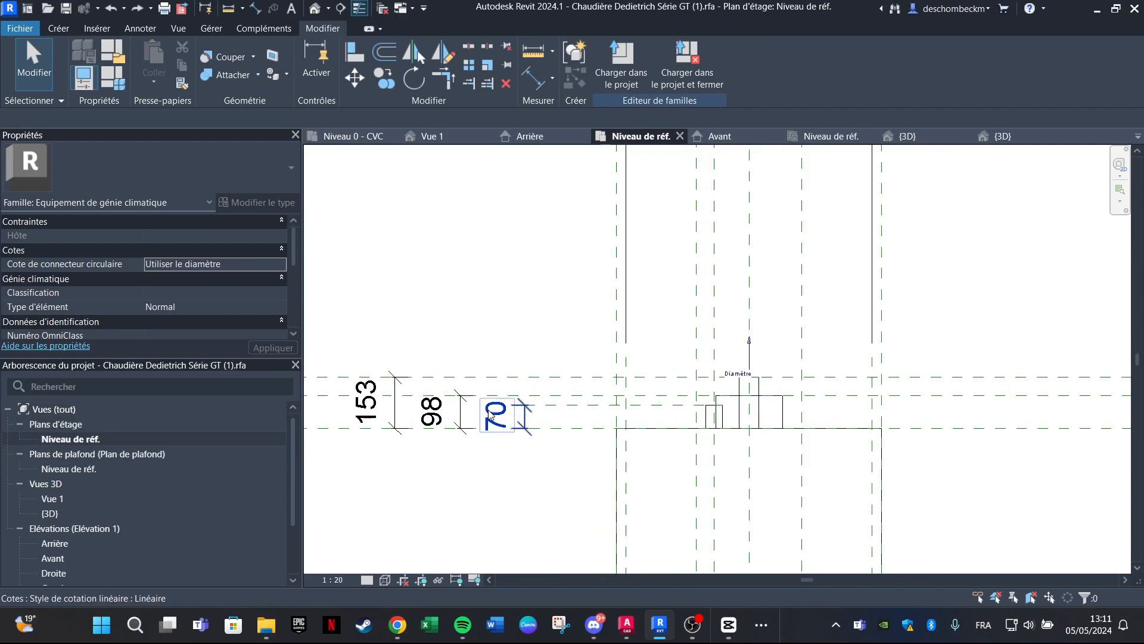
{"action": "middle_click_drag", "start_coordinate": [607, 394], "coordinate": [671, 388]}
{"action": "middle_click_drag", "start_coordinate": [882, 431], "coordinate": [754, 365]}
{"action": "middle_click_drag", "start_coordinate": [484, 318], "coordinate": [587, 316]}
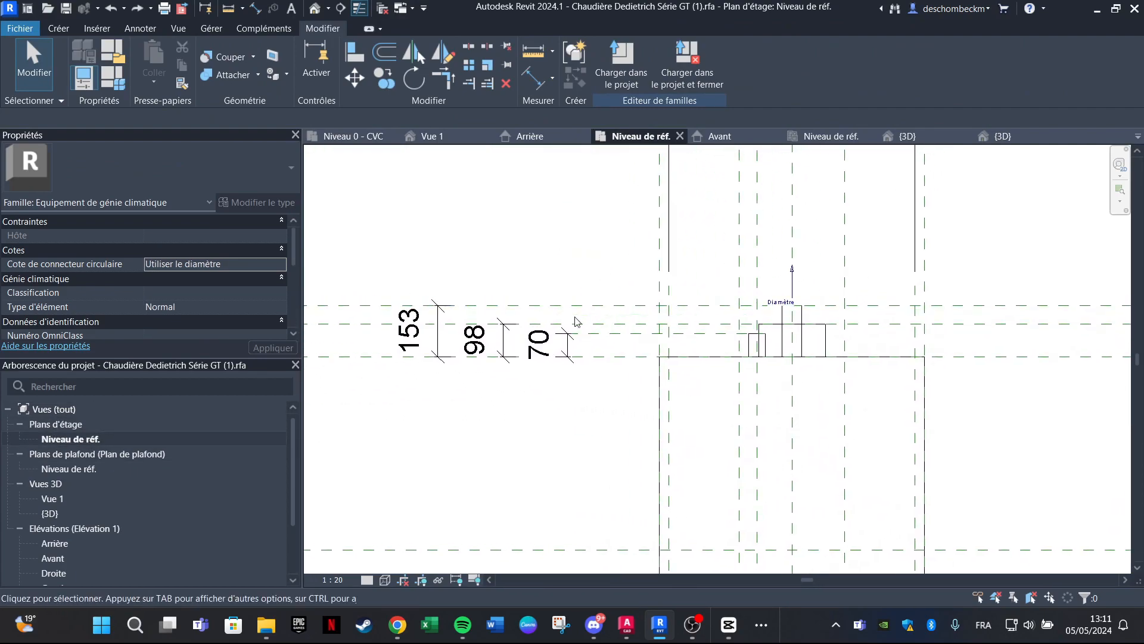
{"action": "scroll", "coordinate": [638, 358], "scroll_direction": "up", "scroll_amount": 3}
{"action": "scroll", "coordinate": [837, 350], "scroll_direction": "up", "scroll_amount": 2}
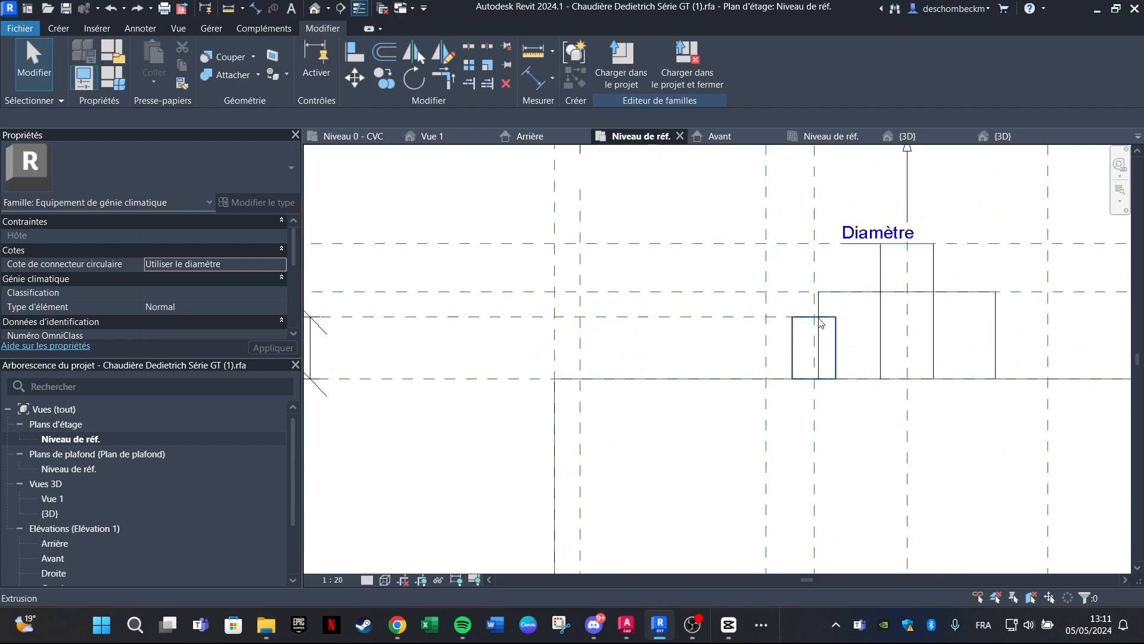
{"action": "scroll", "coordinate": [837, 350], "scroll_direction": "down", "scroll_amount": 2}
{"action": "scroll", "coordinate": [616, 275], "scroll_direction": "down", "scroll_amount": 1}
{"action": "scroll", "coordinate": [616, 274], "scroll_direction": "down", "scroll_amount": 1}
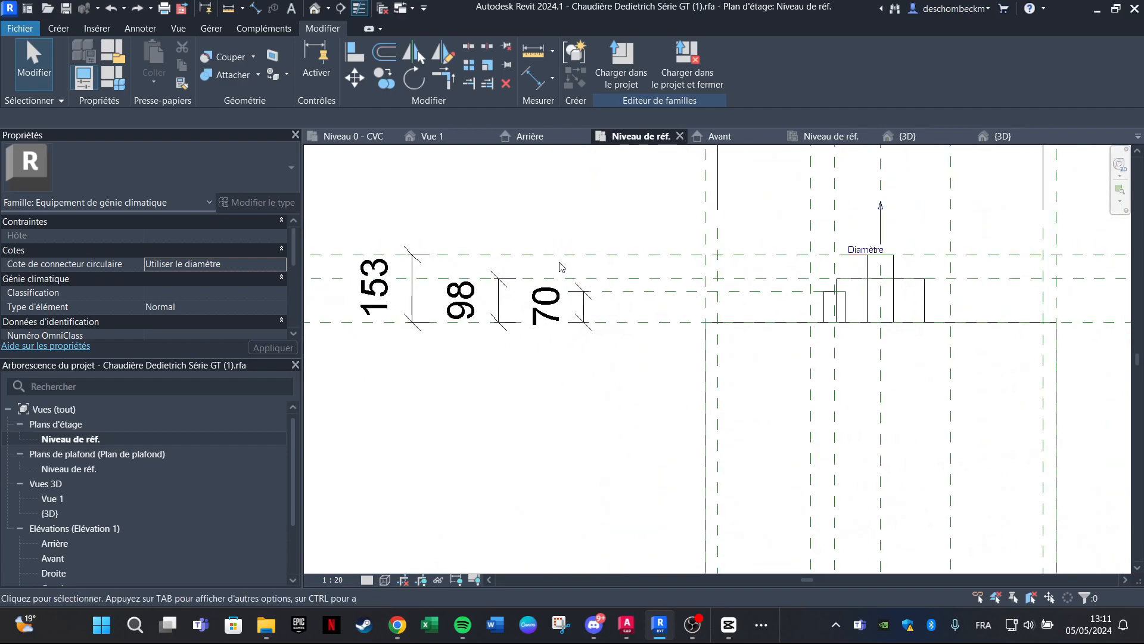
Inspect the 153 mm depth dimension and the extrusion of the pipe stub that carries the connector.
{"action": "left_click", "coordinate": [359, 291]}
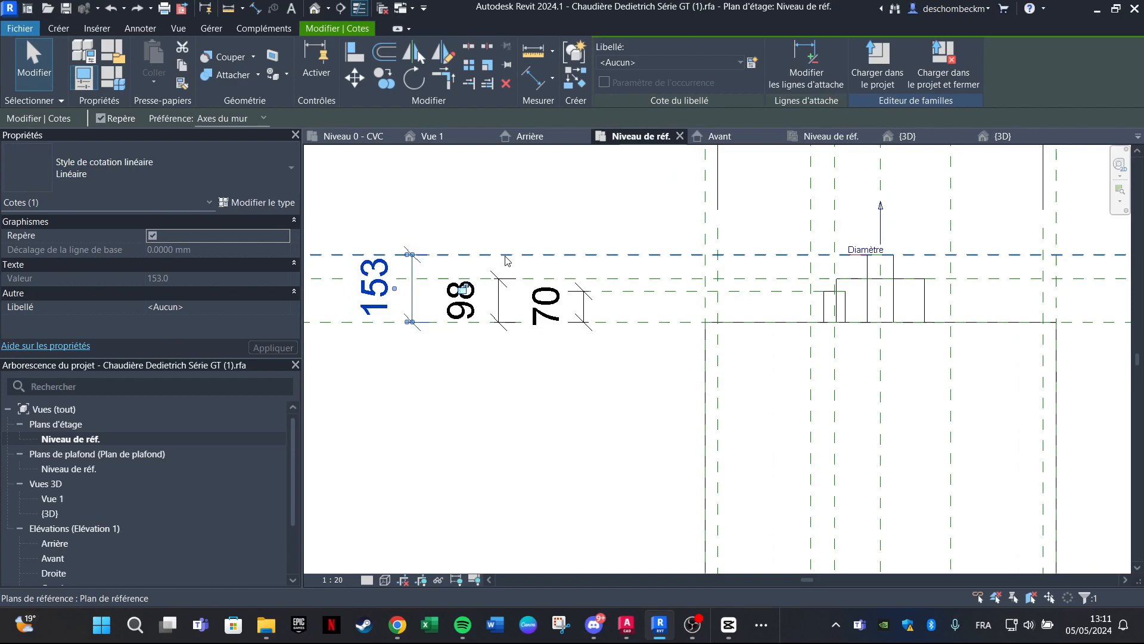
{"action": "key", "text": "Escape"}
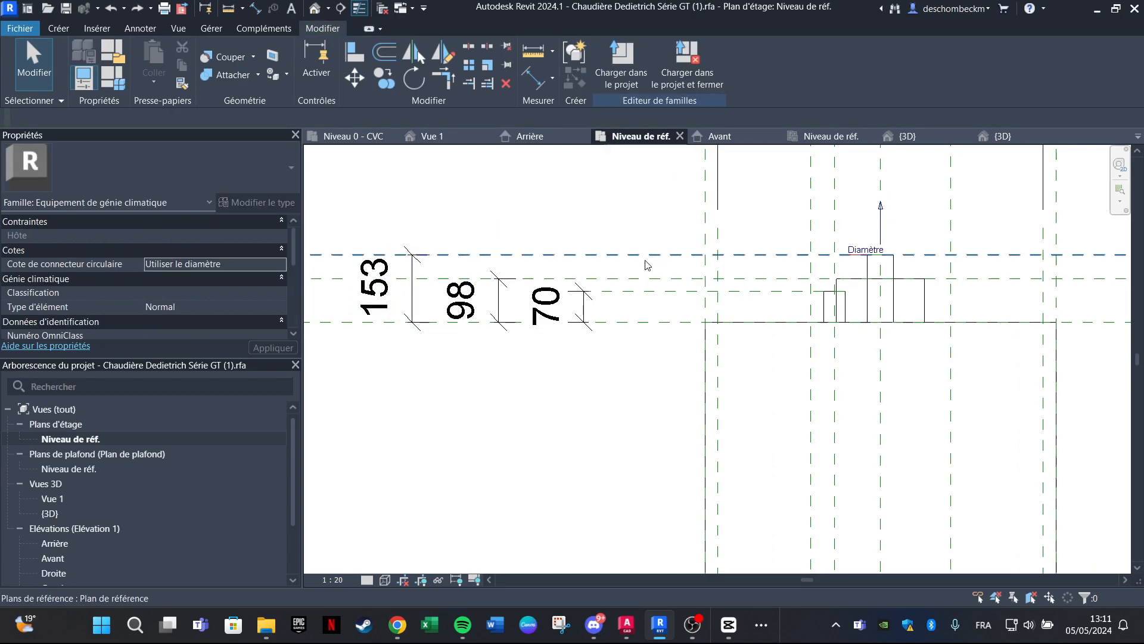
{"action": "scroll", "coordinate": [879, 262], "scroll_direction": "up", "scroll_amount": 3}
{"action": "left_click", "coordinate": [852, 288]}
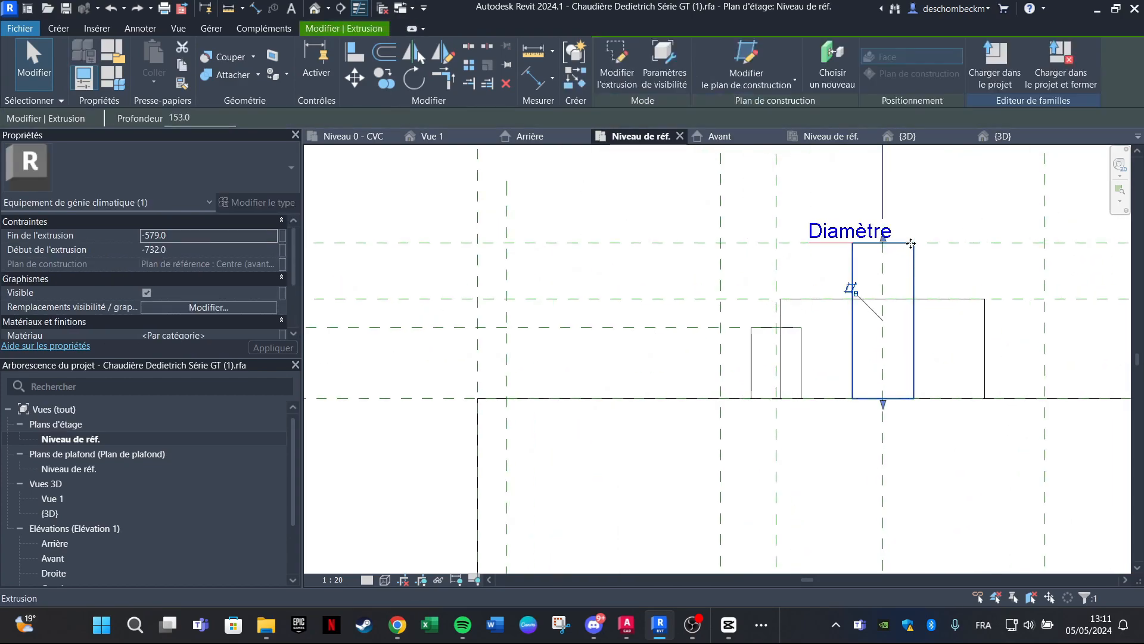
{"action": "scroll", "coordinate": [419, 241], "scroll_direction": "down", "scroll_amount": 2}
{"action": "middle_click_drag", "start_coordinate": [419, 242], "coordinate": [735, 273]}
Try an 80 mm depth for the outermost reference plane of the rear stubs, and undo the change.
{"action": "left_click", "coordinate": [573, 273]}
{"action": "middle_click_drag", "start_coordinate": [509, 262], "coordinate": [703, 262]}
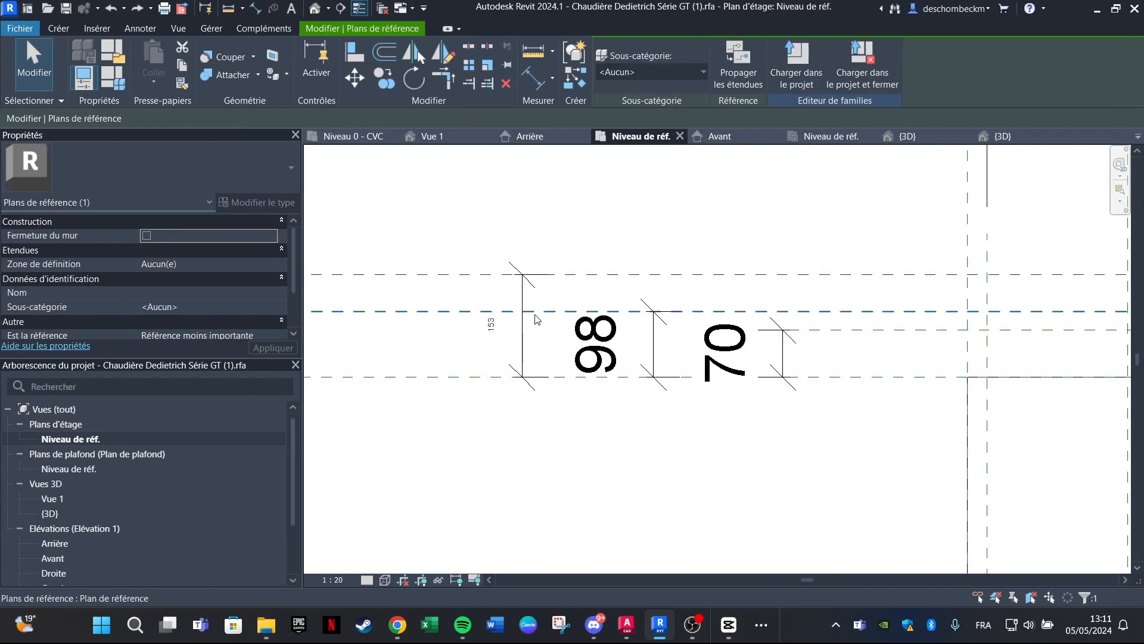
{"action": "left_click", "coordinate": [499, 323]}
{"action": "scroll", "coordinate": [509, 322], "scroll_direction": "down", "scroll_amount": 3}
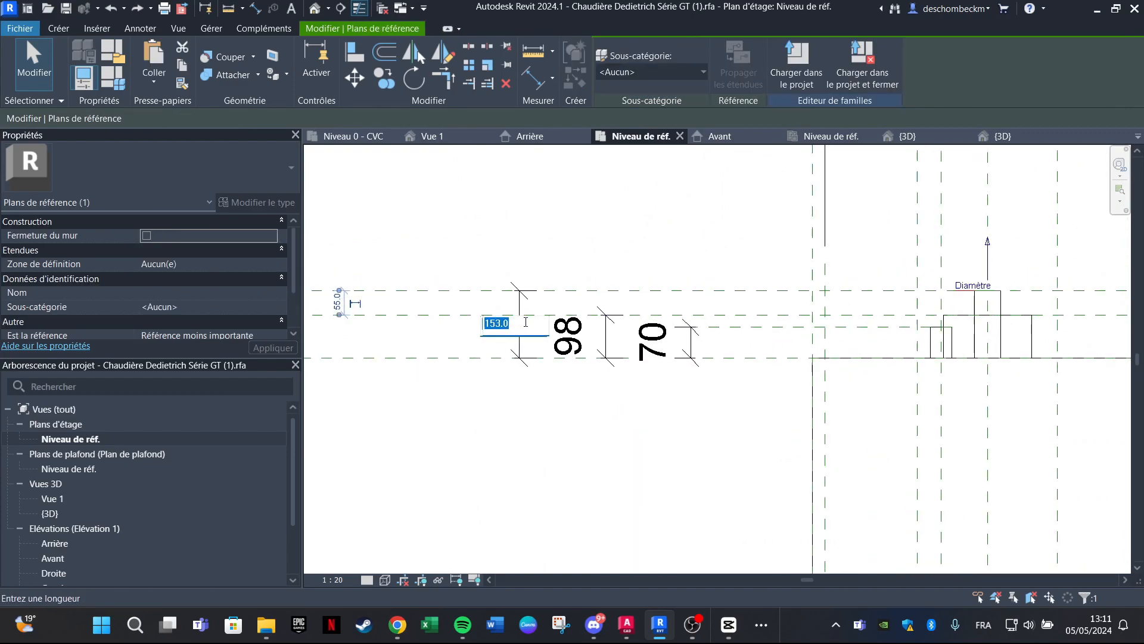
{"action": "key", "text": "Return"}
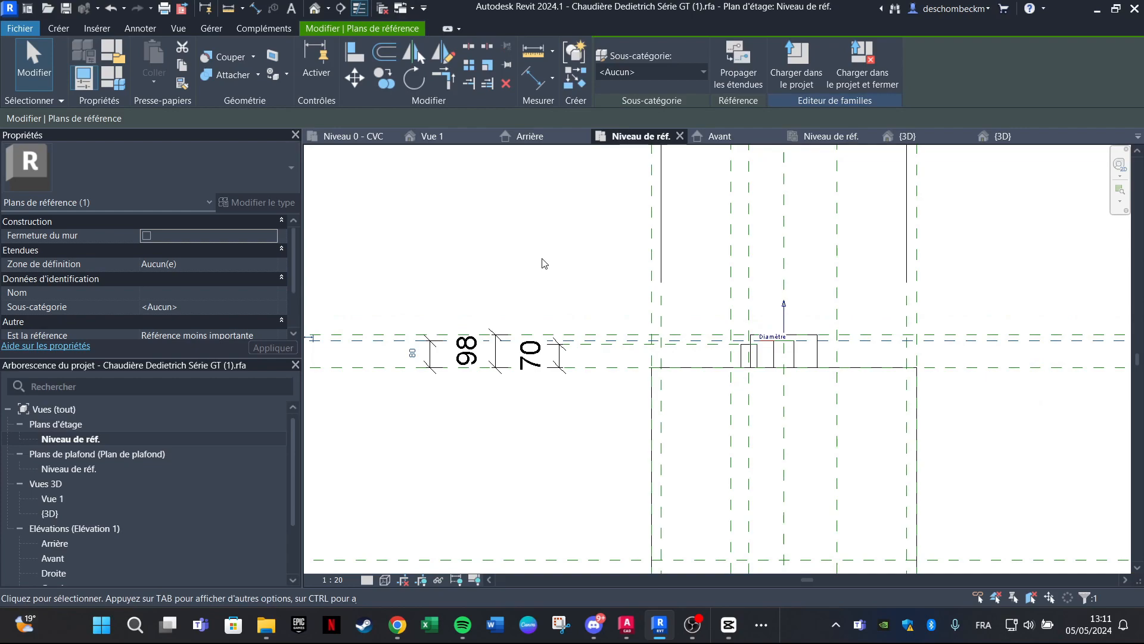
{"action": "scroll", "coordinate": [775, 352], "scroll_direction": "up", "scroll_amount": 5}
{"action": "scroll", "coordinate": [795, 382], "scroll_direction": "down", "scroll_amount": 5}
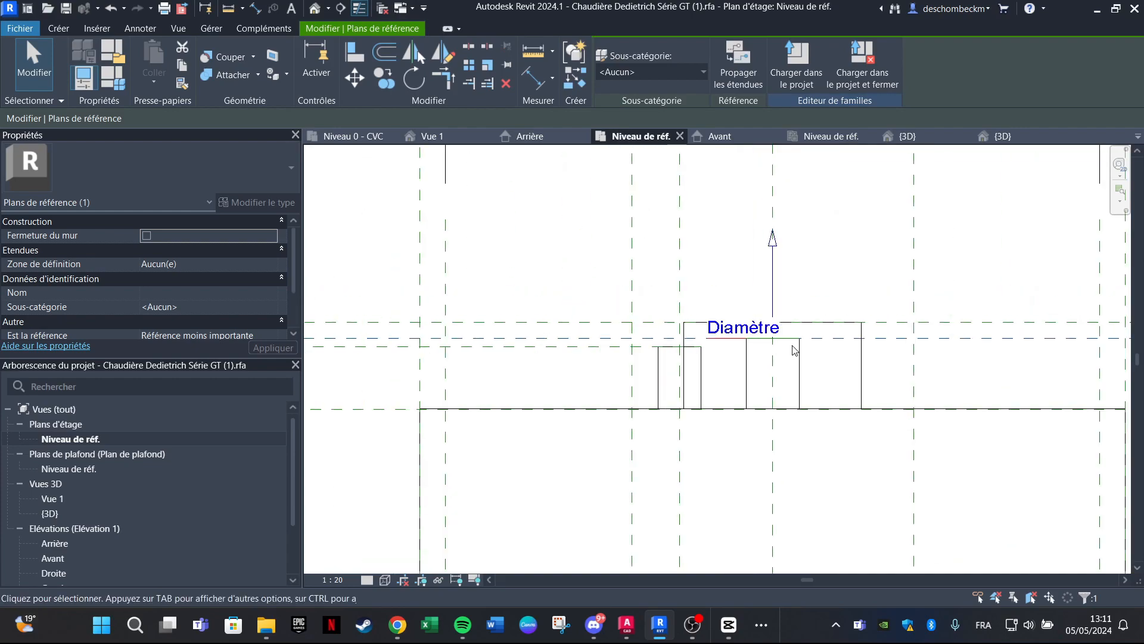
{"action": "left_click", "coordinate": [110, 9]}
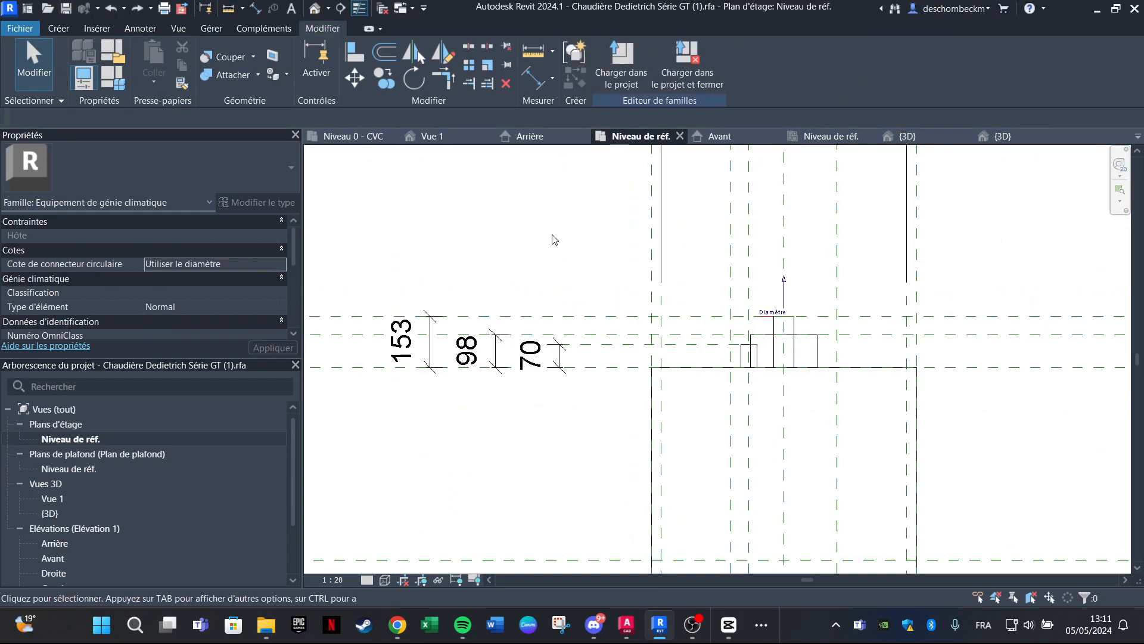
Examine how the connector stub's extrusion end meets the outermost reference plane in Niveau de réf.
{"action": "left_click", "coordinate": [575, 316]}
{"action": "scroll", "coordinate": [775, 333], "scroll_direction": "up", "scroll_amount": 5}
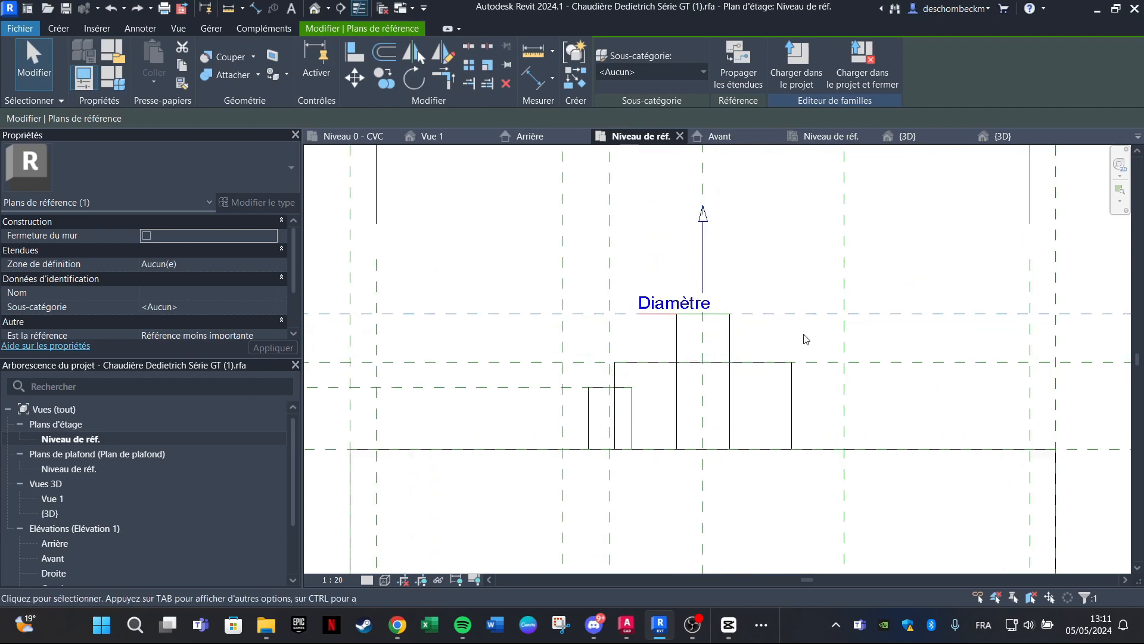
{"action": "scroll", "coordinate": [656, 349], "scroll_direction": "up", "scroll_amount": 3}
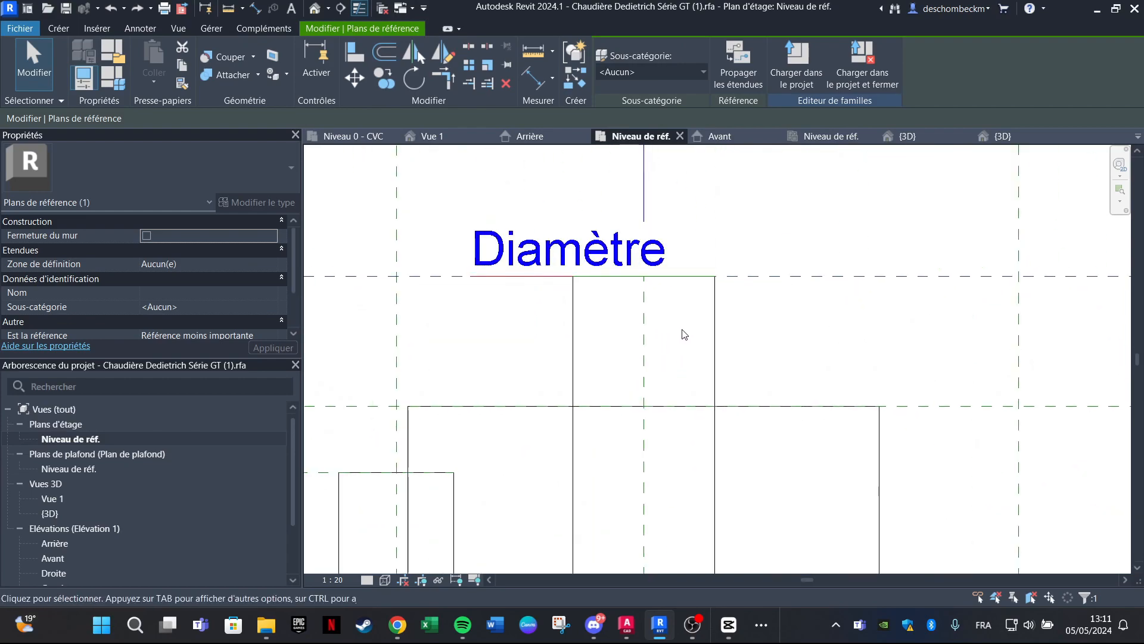
{"action": "left_click", "coordinate": [713, 327]}
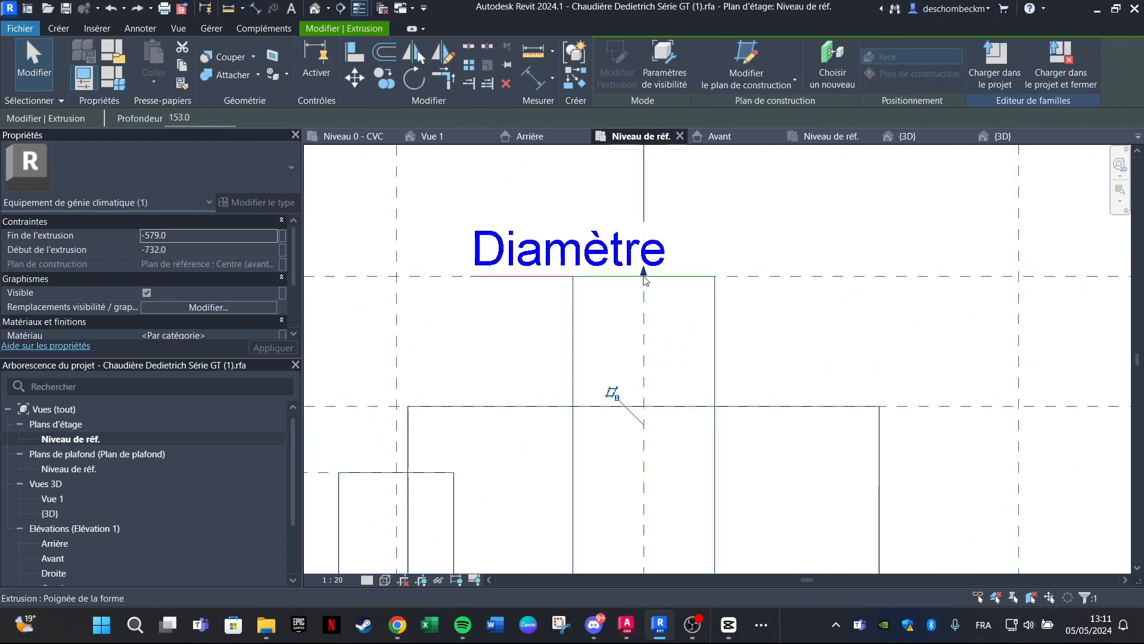
{"action": "scroll", "coordinate": [600, 279], "scroll_direction": "up", "scroll_amount": 3}
{"action": "scroll", "coordinate": [549, 280], "scroll_direction": "down", "scroll_amount": 3}
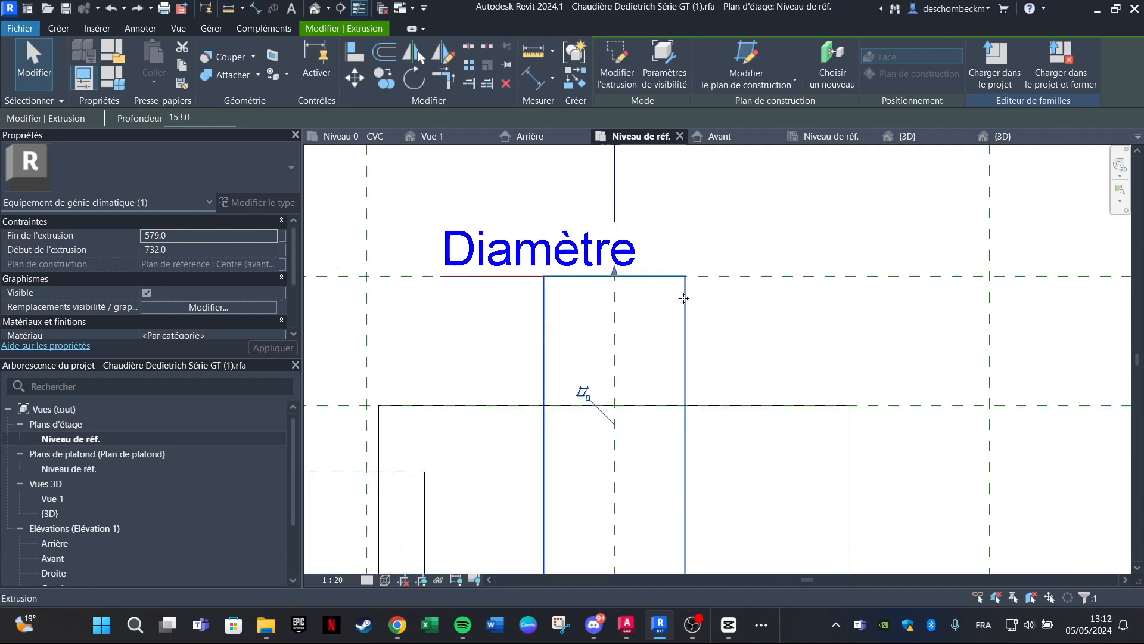
Align and lock the connector stub's outer end to the outermost reference plane, and check the constraint on that plane.
{"action": "key", "text": "a"}
{"action": "key", "text": "l"}
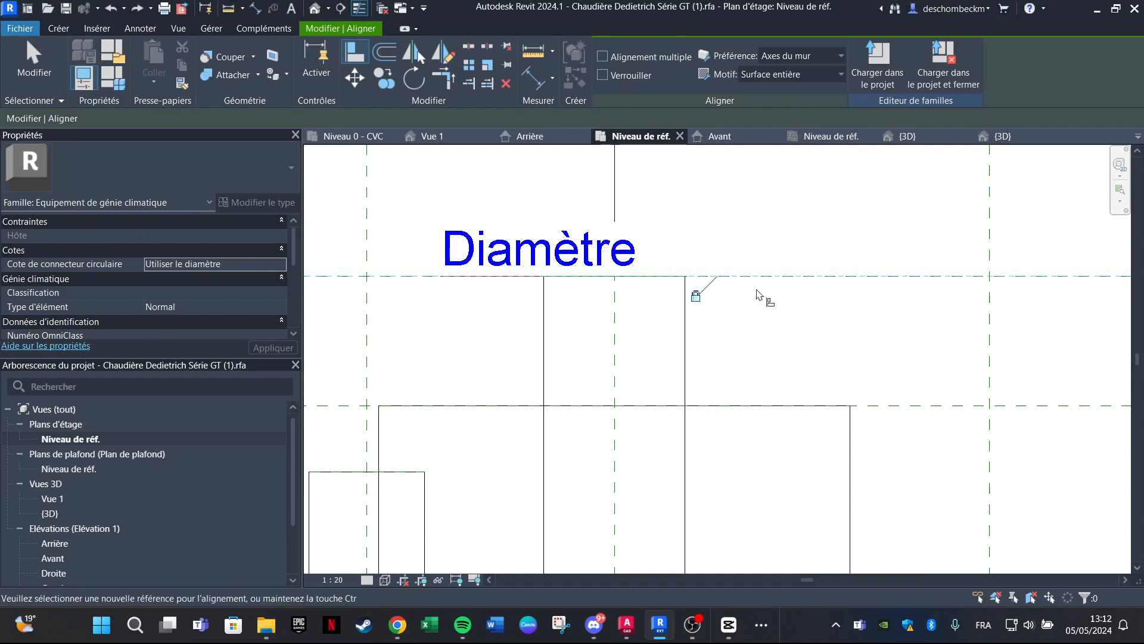
{"action": "scroll", "coordinate": [682, 302], "scroll_direction": "down", "scroll_amount": 3}
{"action": "key", "text": "Escape"}
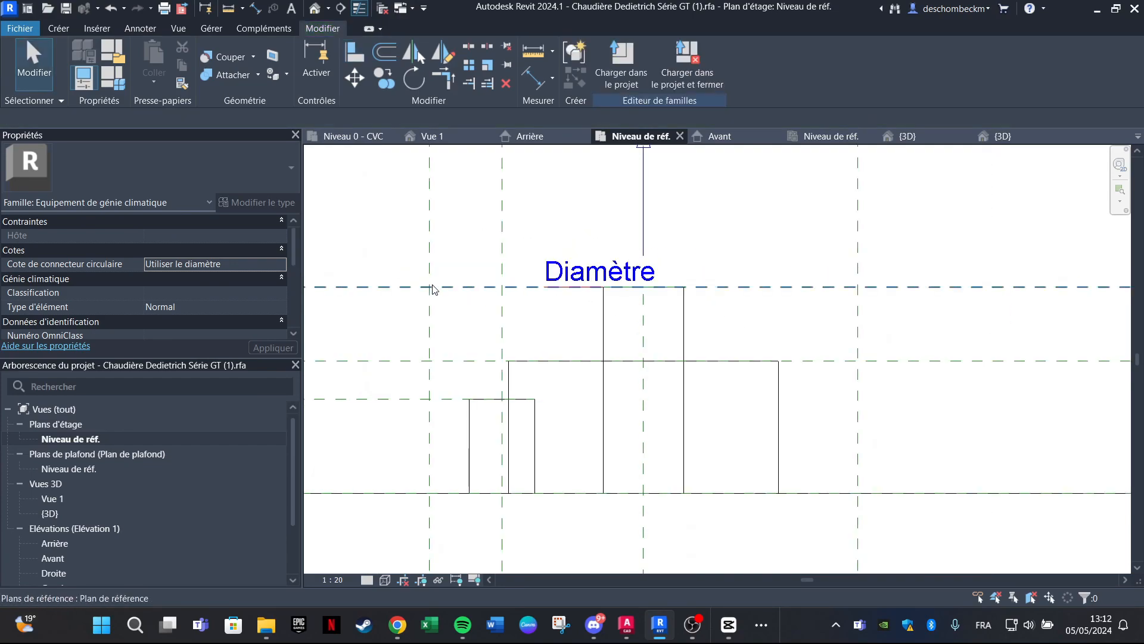
{"action": "left_click", "coordinate": [408, 288]}
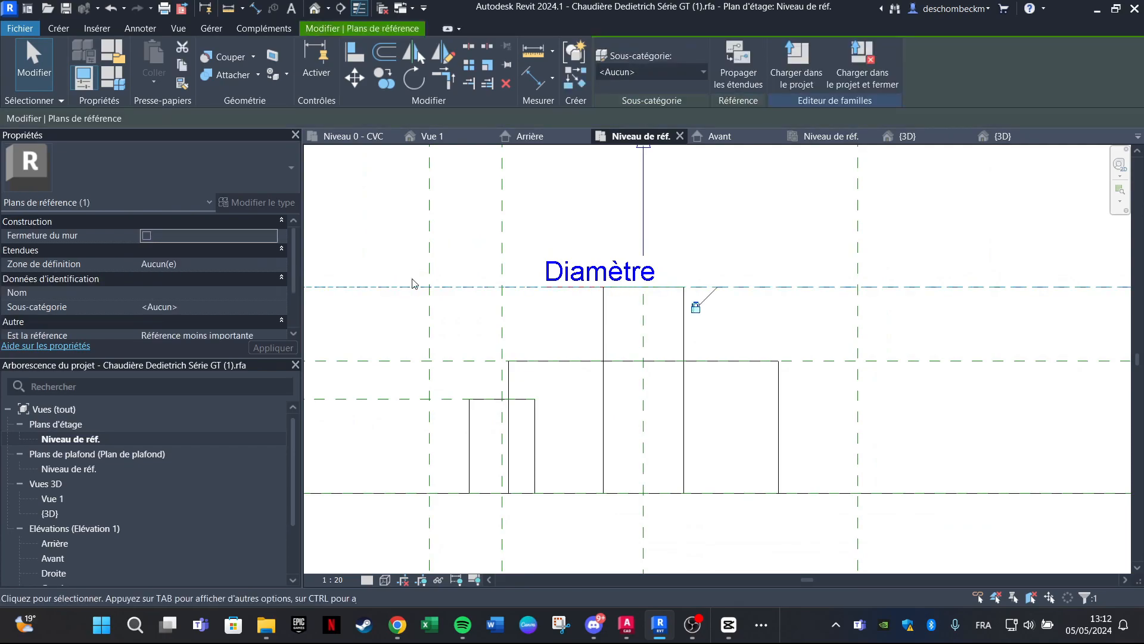
{"action": "scroll", "coordinate": [641, 302], "scroll_direction": "up", "scroll_amount": 4}
{"action": "scroll", "coordinate": [634, 279], "scroll_direction": "down", "scroll_amount": 2}
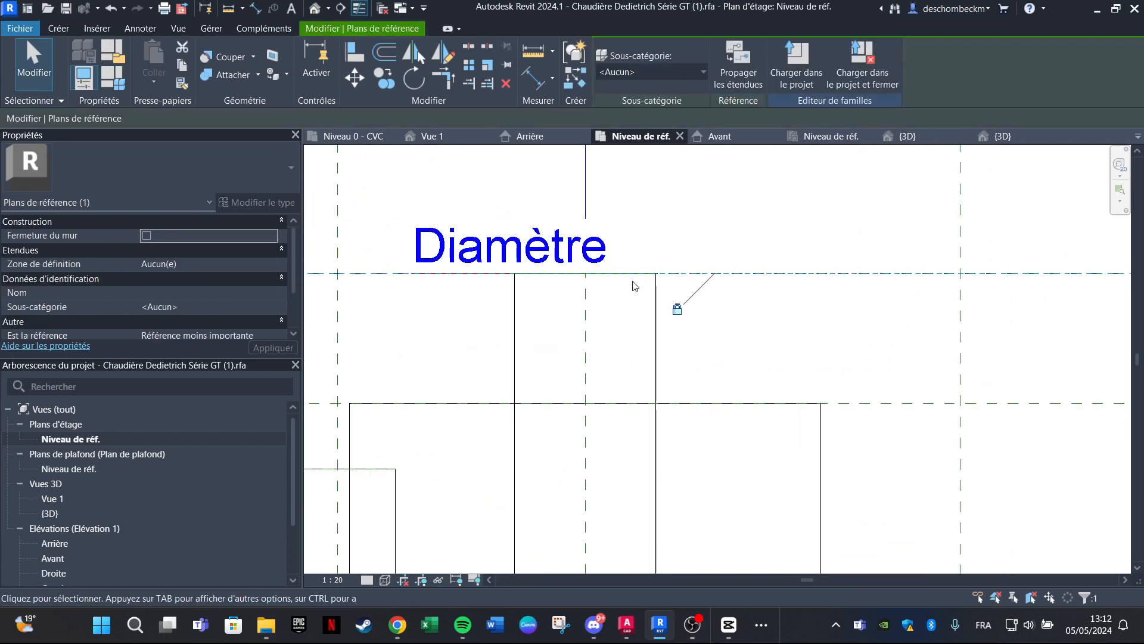
{"action": "scroll", "coordinate": [603, 301], "scroll_direction": "down", "scroll_amount": 3}
{"action": "scroll", "coordinate": [549, 318], "scroll_direction": "down", "scroll_amount": 2}
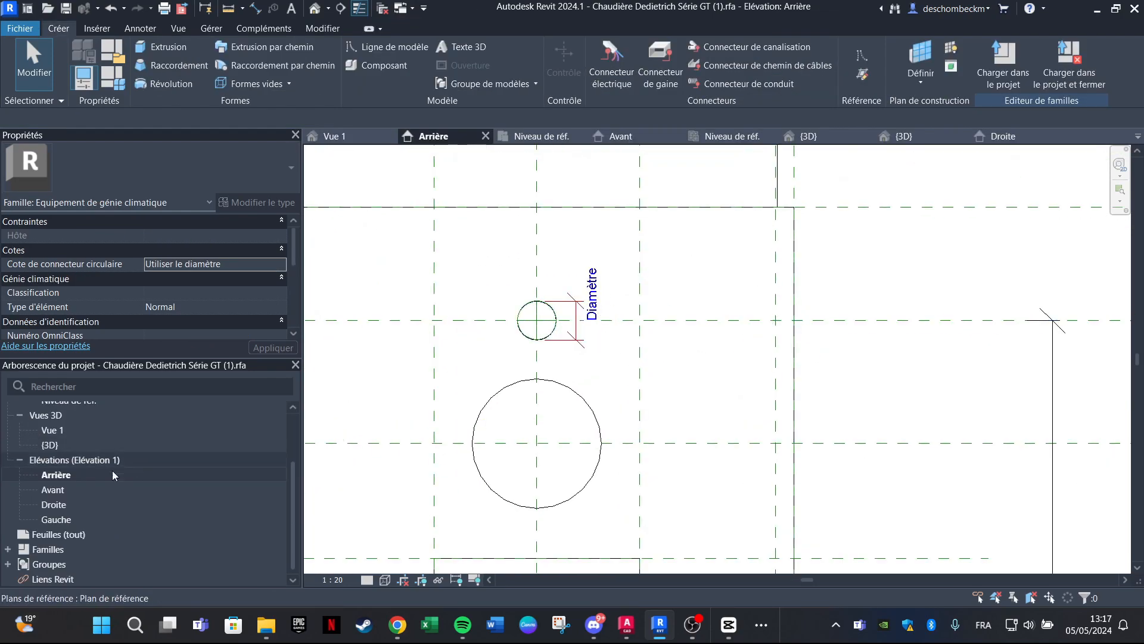
Create a 250 mm deep extrusion in the Arrière elevation from a circle of 60 mm radius beside the small connector stub.
{"action": "scroll", "coordinate": [624, 280], "scroll_direction": "down", "scroll_amount": 4}
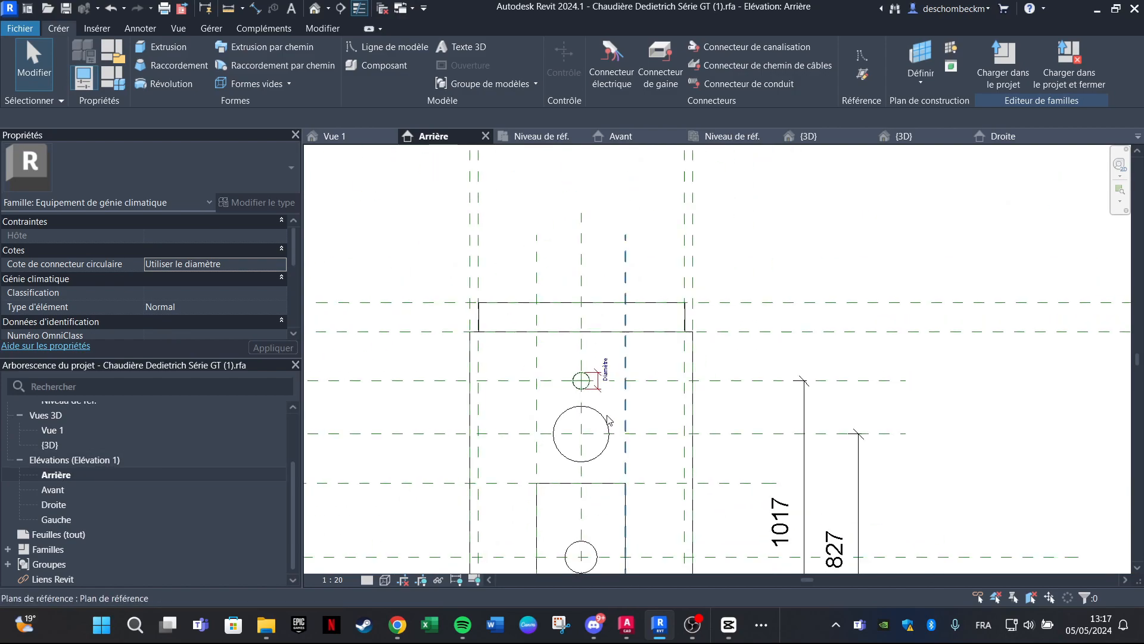
{"action": "scroll", "coordinate": [623, 280], "scroll_direction": "up", "scroll_amount": 5}
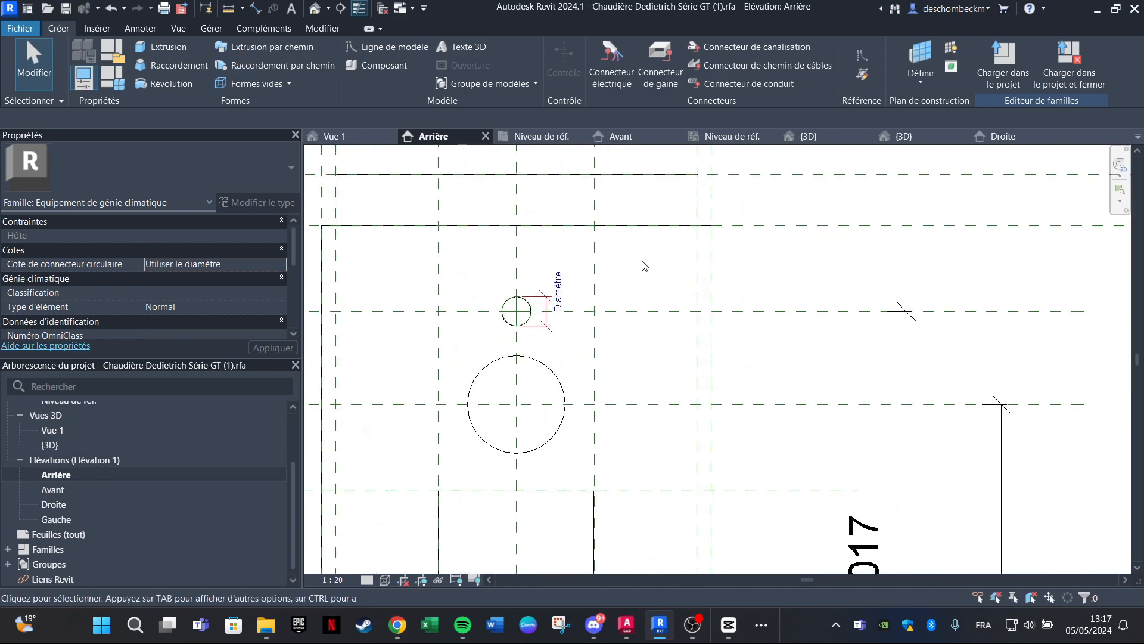
{"action": "scroll", "coordinate": [590, 293], "scroll_direction": "up", "scroll_amount": 1}
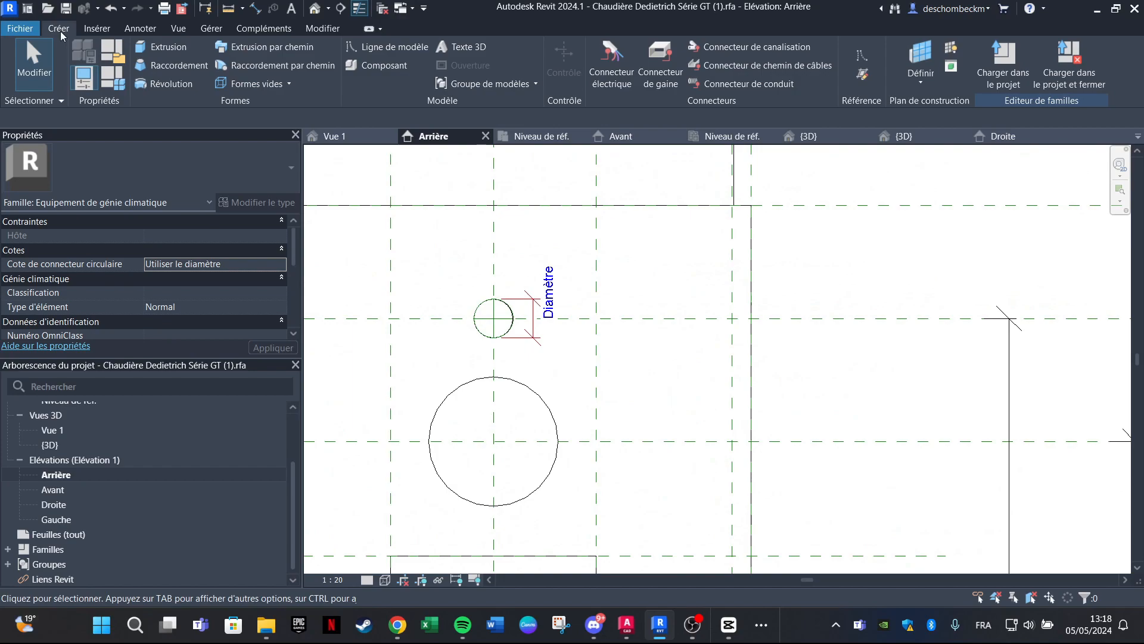
{"action": "left_click", "coordinate": [171, 49]}
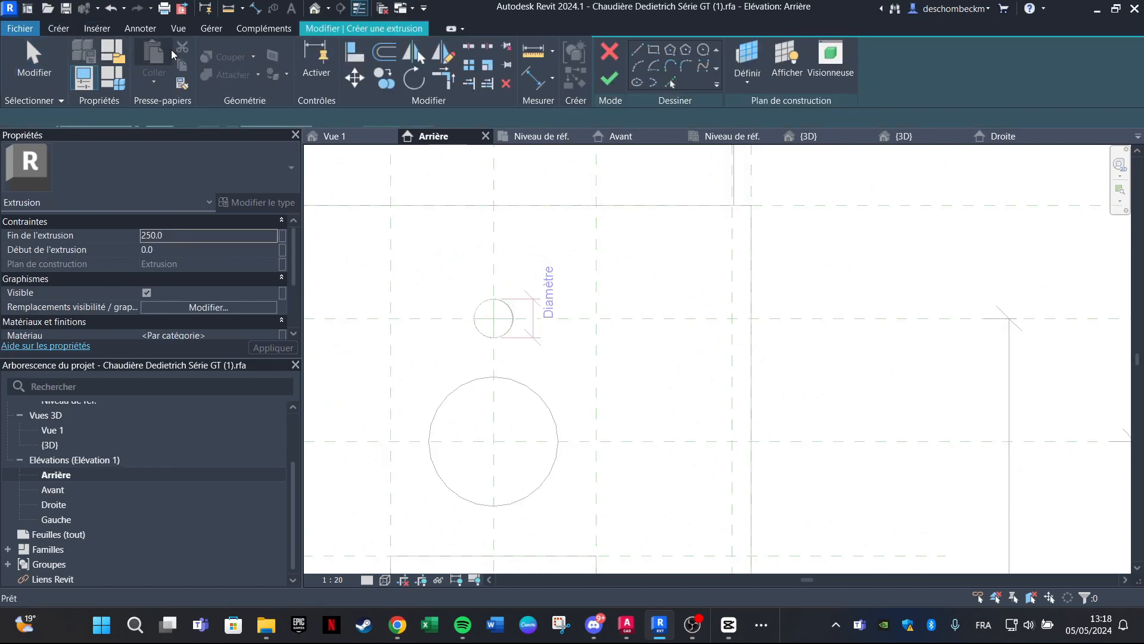
{"action": "left_click", "coordinate": [704, 53]}
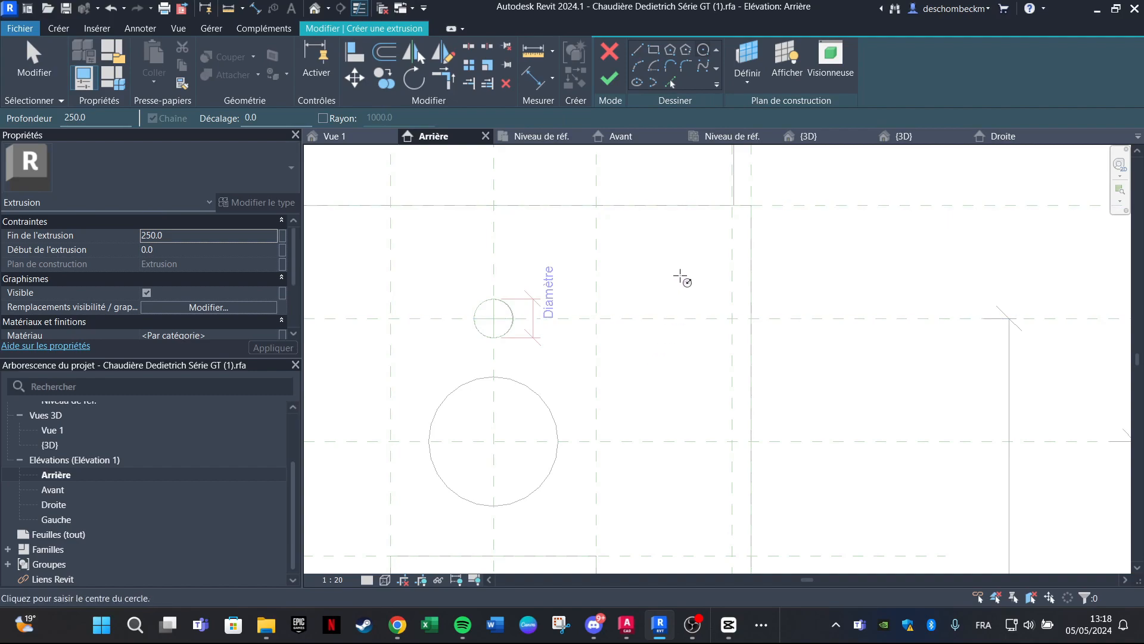
{"action": "left_click", "coordinate": [661, 309]}
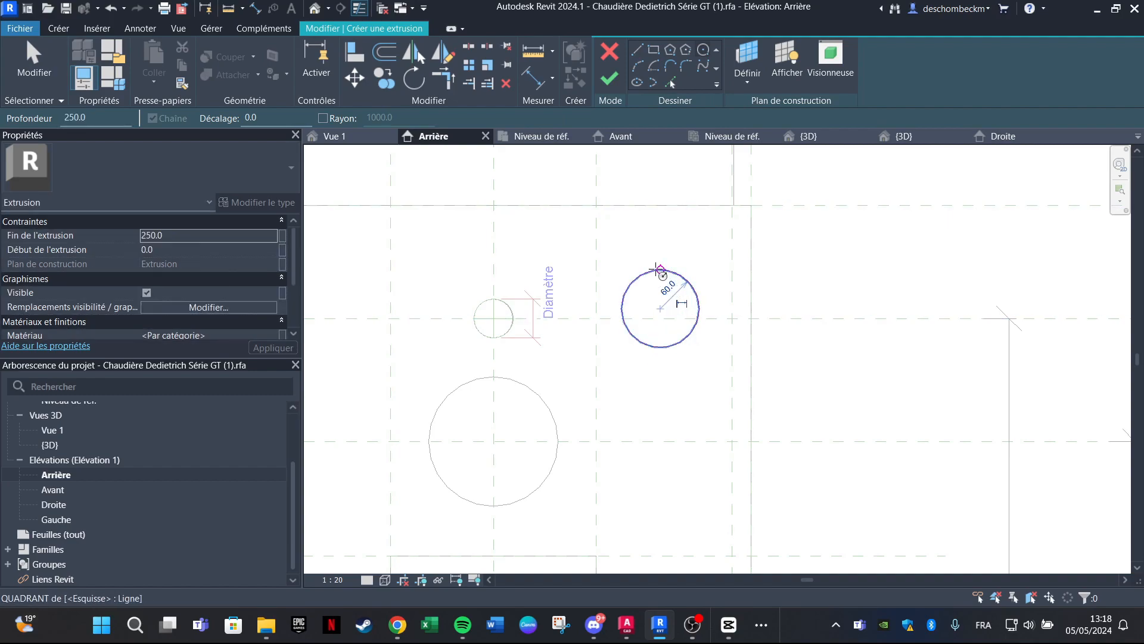
{"action": "left_click", "coordinate": [658, 269]}
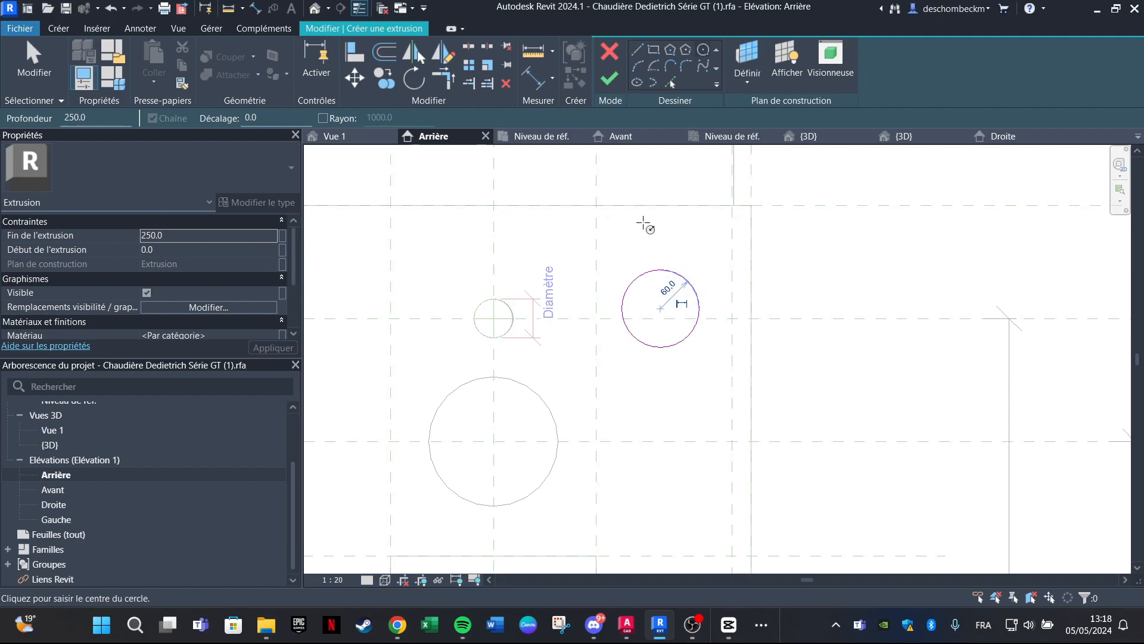
{"action": "left_click", "coordinate": [609, 80]}
{"action": "scroll", "coordinate": [687, 291], "scroll_direction": "down", "scroll_amount": 1}
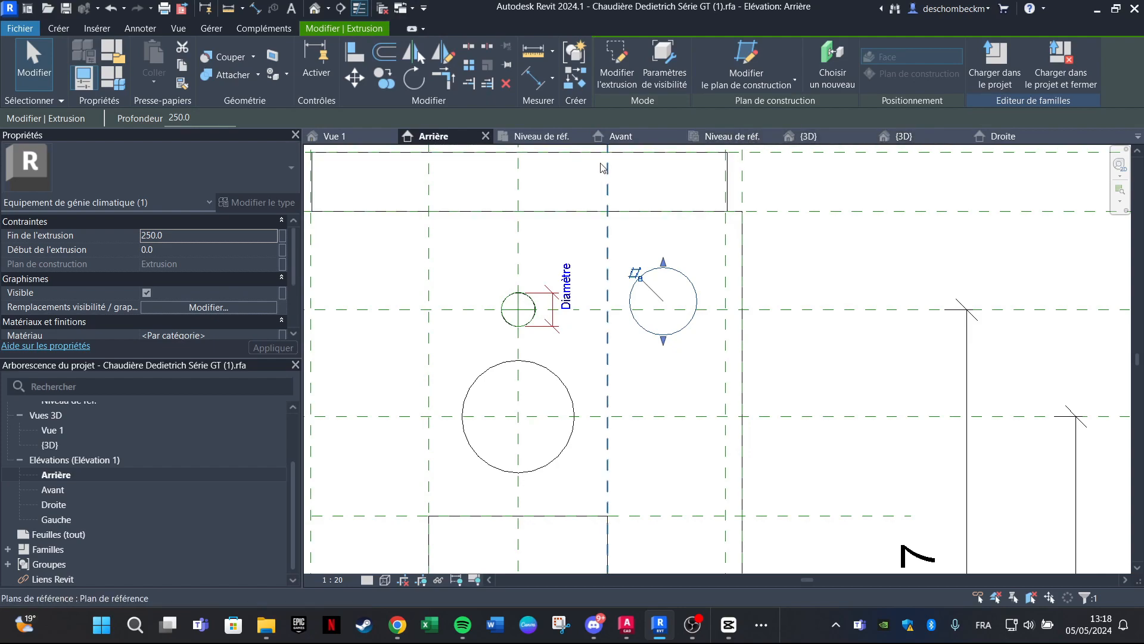
Examine the new cylinder's position relative to the rear stubs from the side in the 3D view Vue 1.
{"action": "key", "text": "ctrl+Tab"}
{"action": "middle_click_drag", "start_coordinate": [754, 303], "coordinate": [641, 325], "text": "shift"}
{"action": "left_click", "coordinate": [641, 325]}
{"action": "scroll", "coordinate": [676, 350], "scroll_direction": "up", "scroll_amount": 5}
{"action": "middle_click_drag", "start_coordinate": [771, 352], "coordinate": [748, 334], "text": "shift"}
{"action": "left_click", "coordinate": [749, 335]}
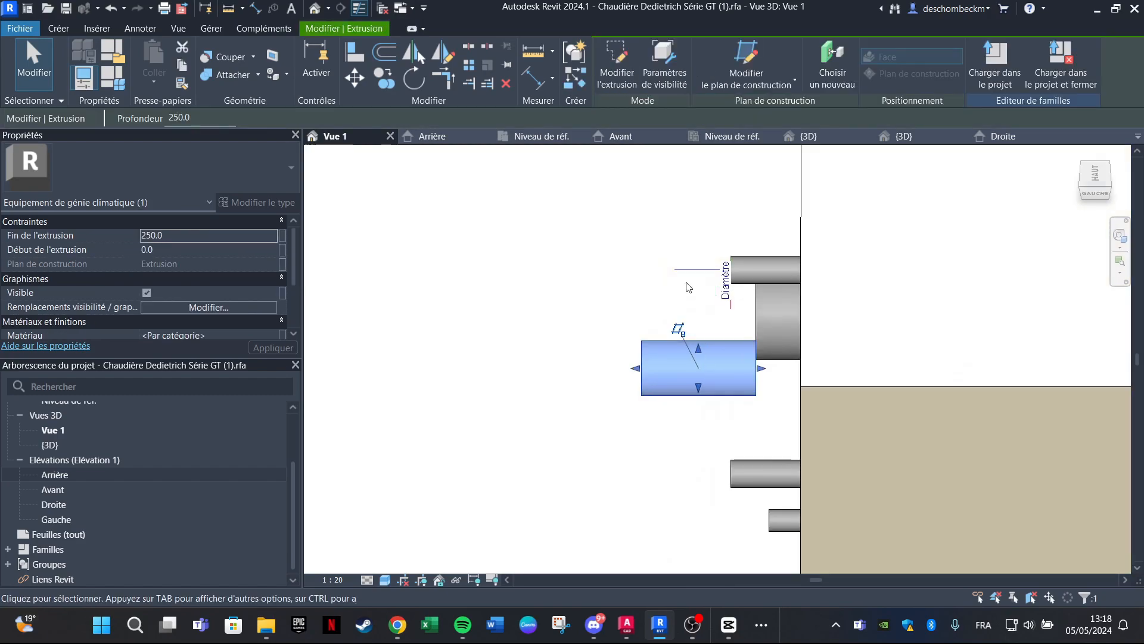
Examine both ends of the new cylinder against the rear reference planes in the Niveau de réf. plan.
{"action": "left_click", "coordinate": [535, 136]}
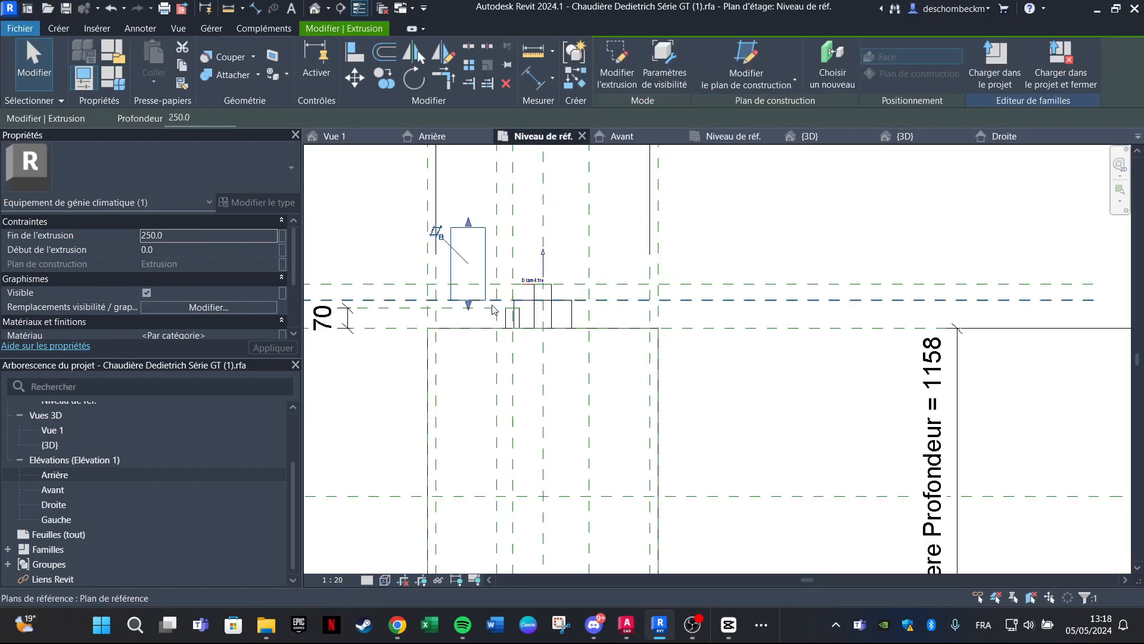
{"action": "scroll", "coordinate": [652, 314], "scroll_direction": "up", "scroll_amount": 2}
{"action": "left_click", "coordinate": [582, 327]}
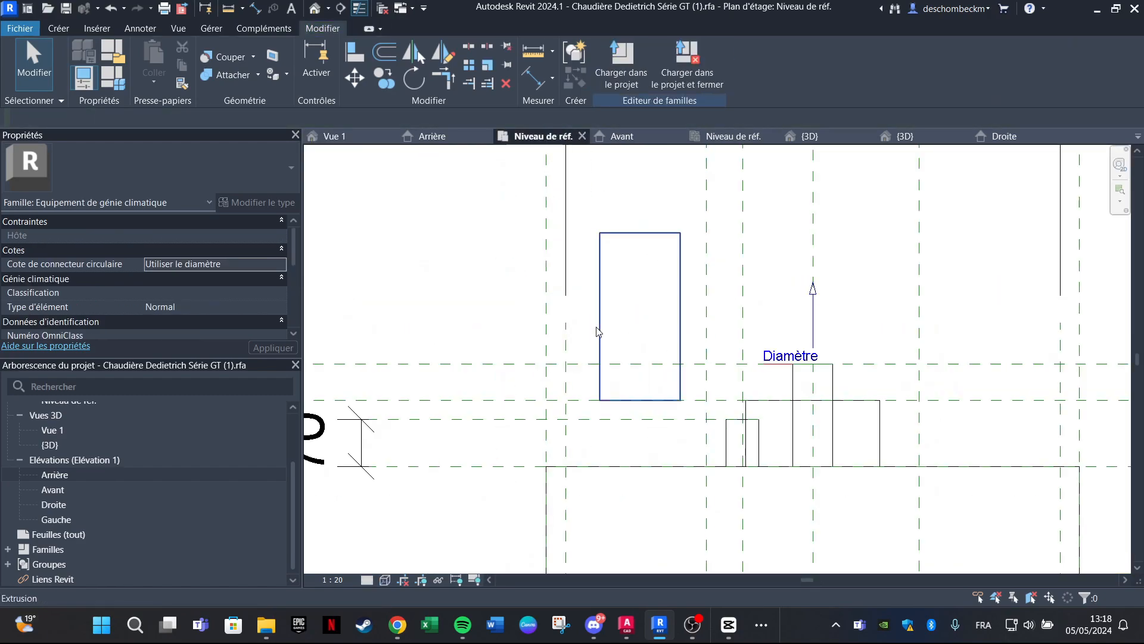
{"action": "middle_click_drag", "start_coordinate": [604, 318], "coordinate": [587, 265]}
{"action": "left_click", "coordinate": [587, 265]}
{"action": "middle_click_drag", "start_coordinate": [617, 367], "coordinate": [596, 308]}
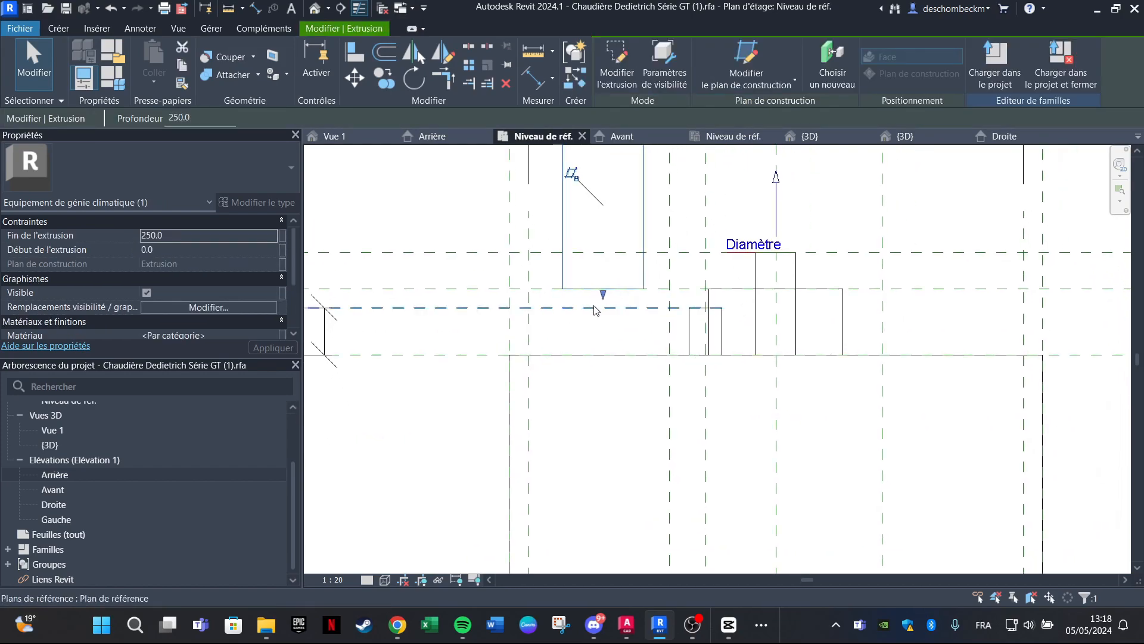
{"action": "scroll", "coordinate": [596, 308], "scroll_direction": "up", "scroll_amount": 1}
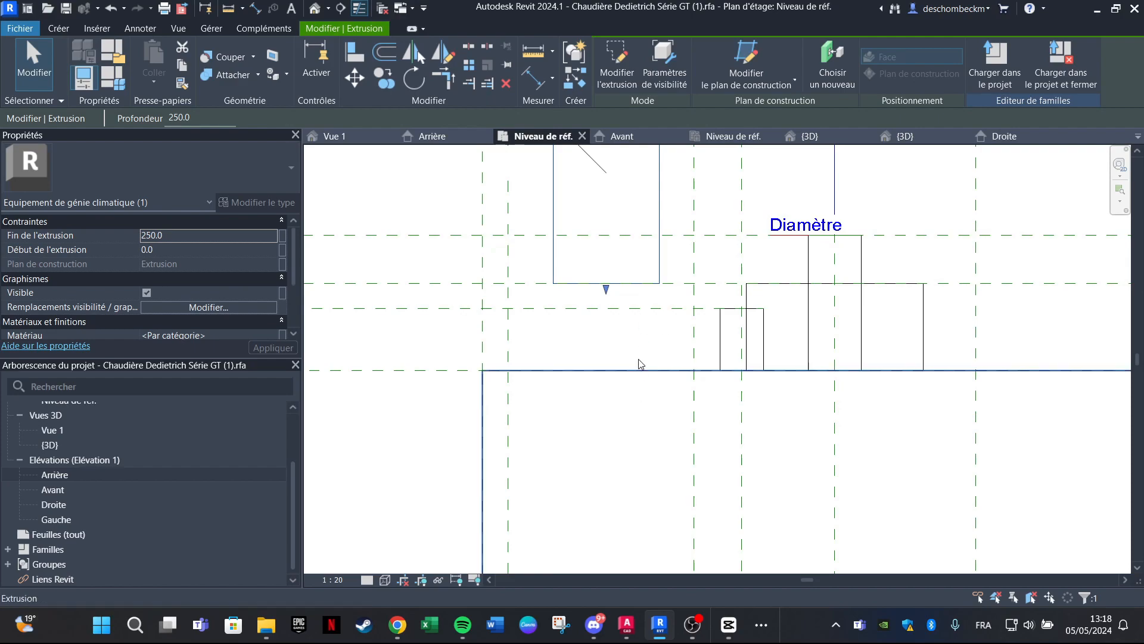
{"action": "scroll", "coordinate": [643, 374], "scroll_direction": "down", "scroll_amount": 2}
{"action": "middle_click_drag", "start_coordinate": [525, 157], "coordinate": [524, 274]}
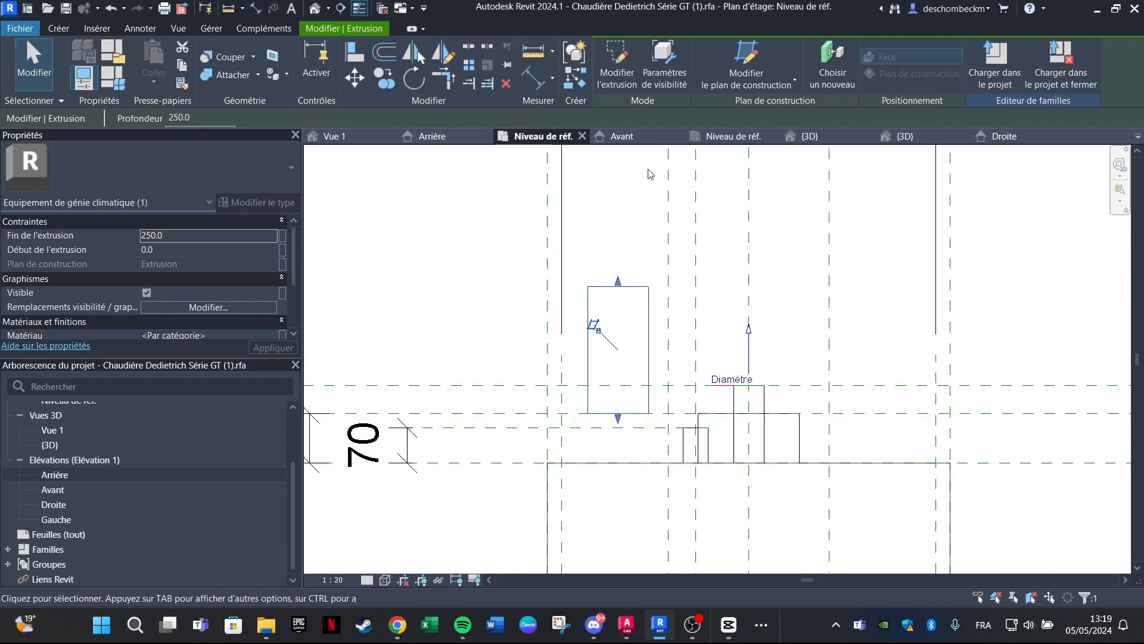
{"action": "middle_click_drag", "start_coordinate": [627, 371], "coordinate": [625, 209]}
{"action": "scroll", "coordinate": [411, 258], "scroll_direction": "up", "scroll_amount": 1}
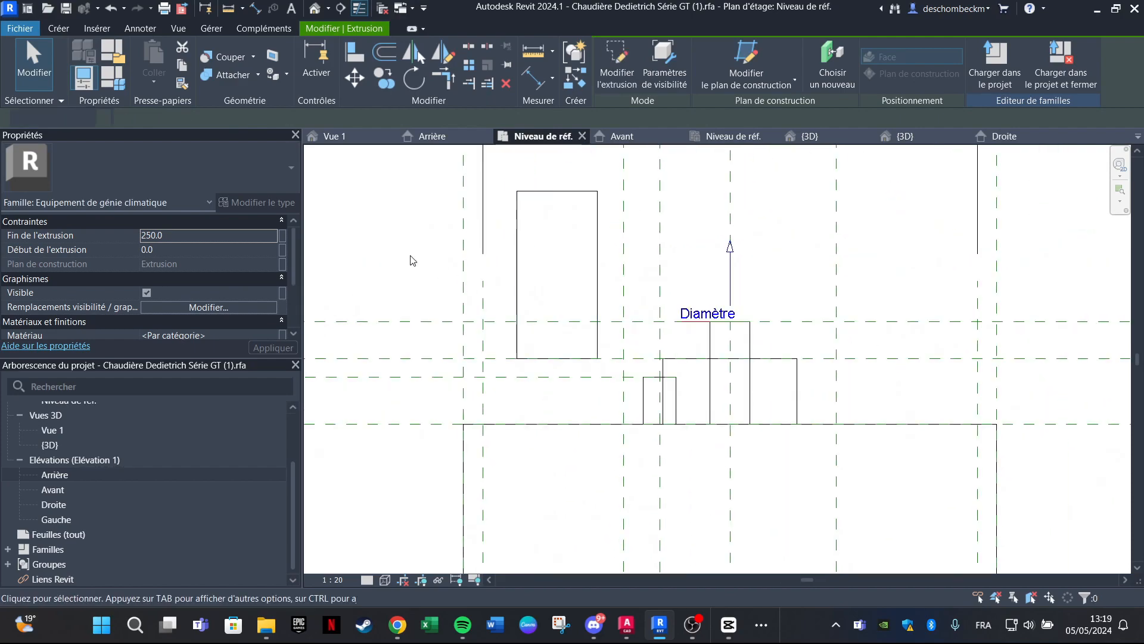
{"action": "left_click", "coordinate": [416, 260]}
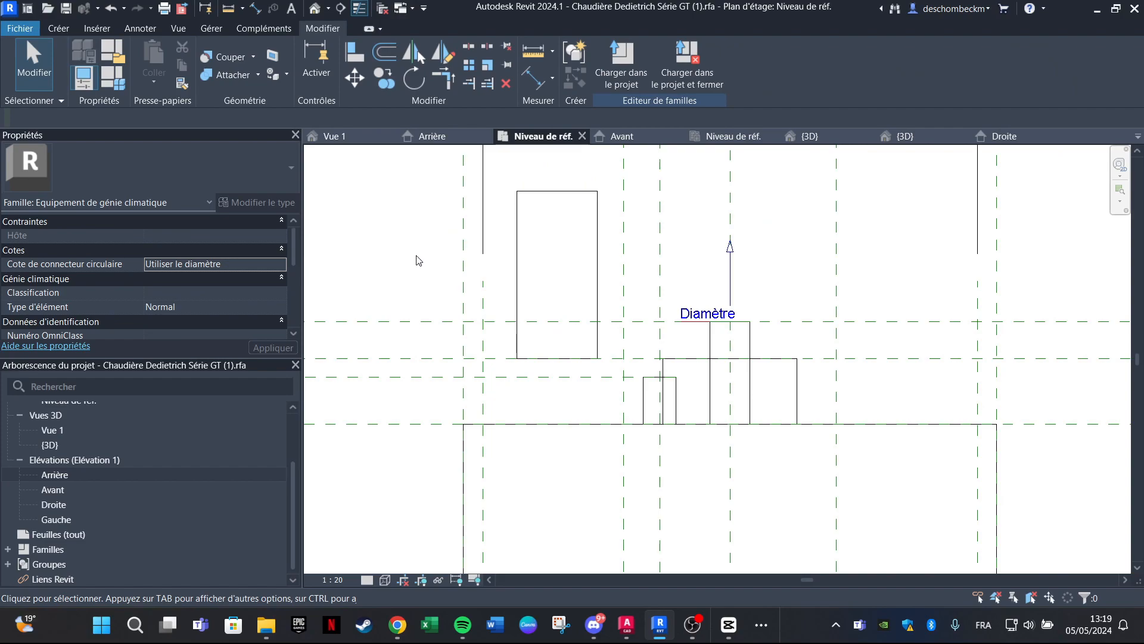
Align the inner end of the new cylinder with the boiler's rear face.
{"action": "key", "text": "a"}
{"action": "key", "text": "l"}
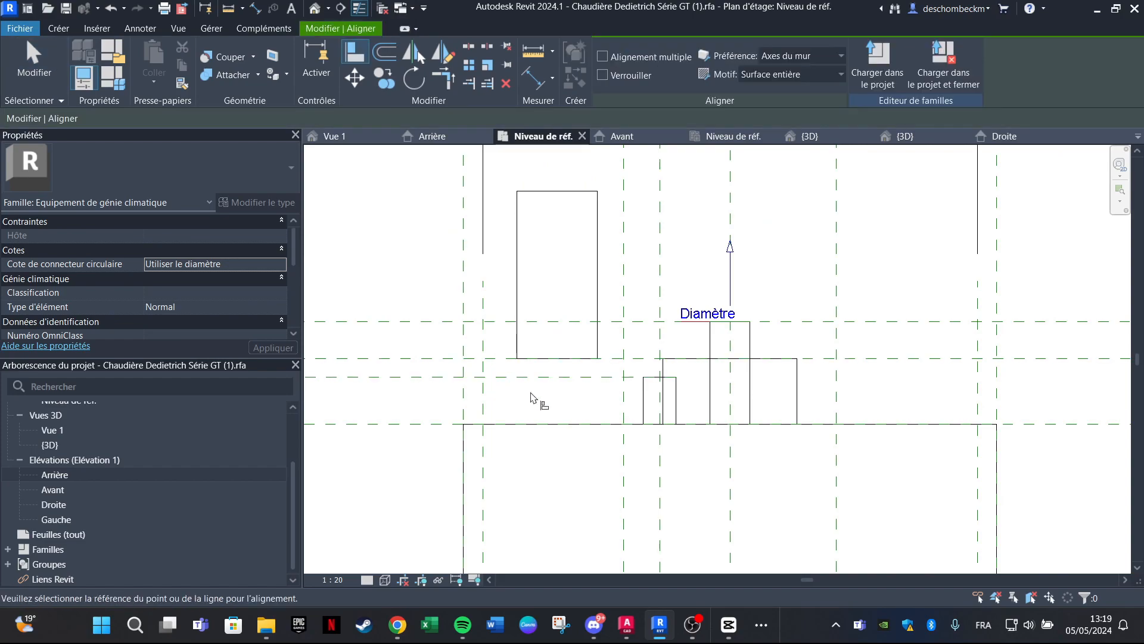
{"action": "left_click", "coordinate": [540, 424]}
{"action": "left_click", "coordinate": [559, 359]}
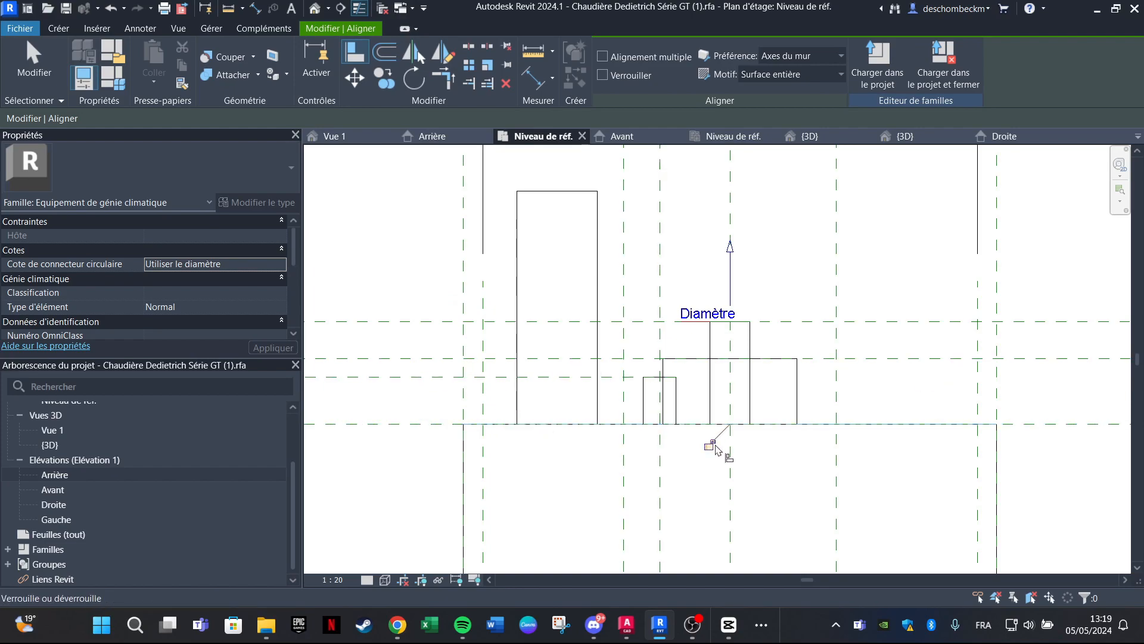
{"action": "key", "text": "Escape"}
{"action": "key", "text": "Escape"}
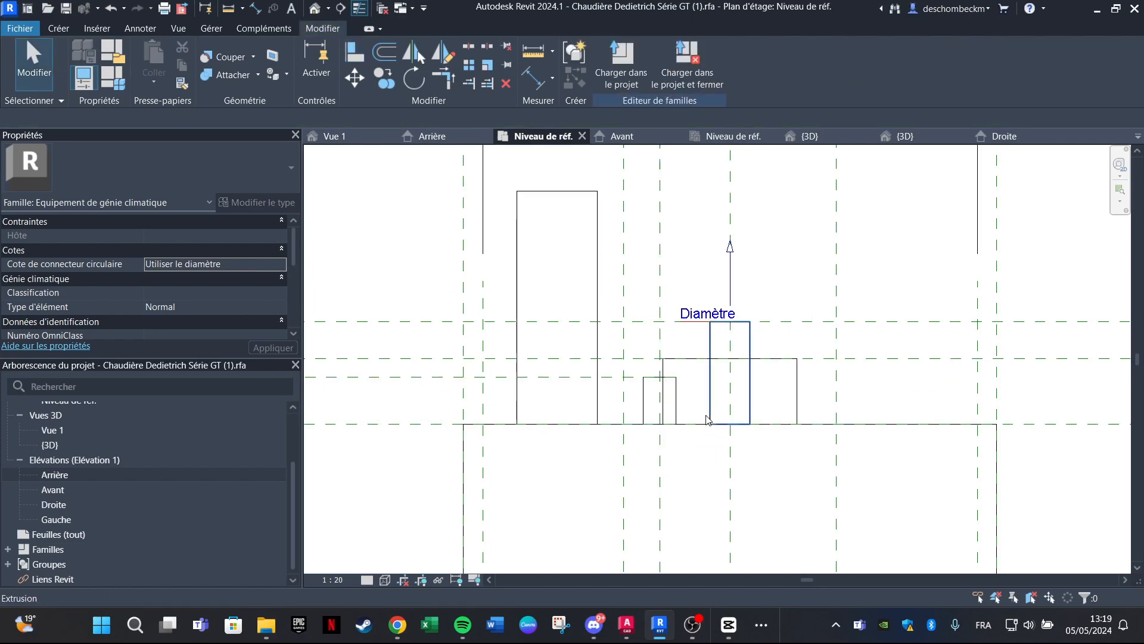
Shorten the new cylinder from its outer end to a depth of about 214 mm, undoing an intermediate adjustment.
{"action": "left_click", "coordinate": [597, 269]}
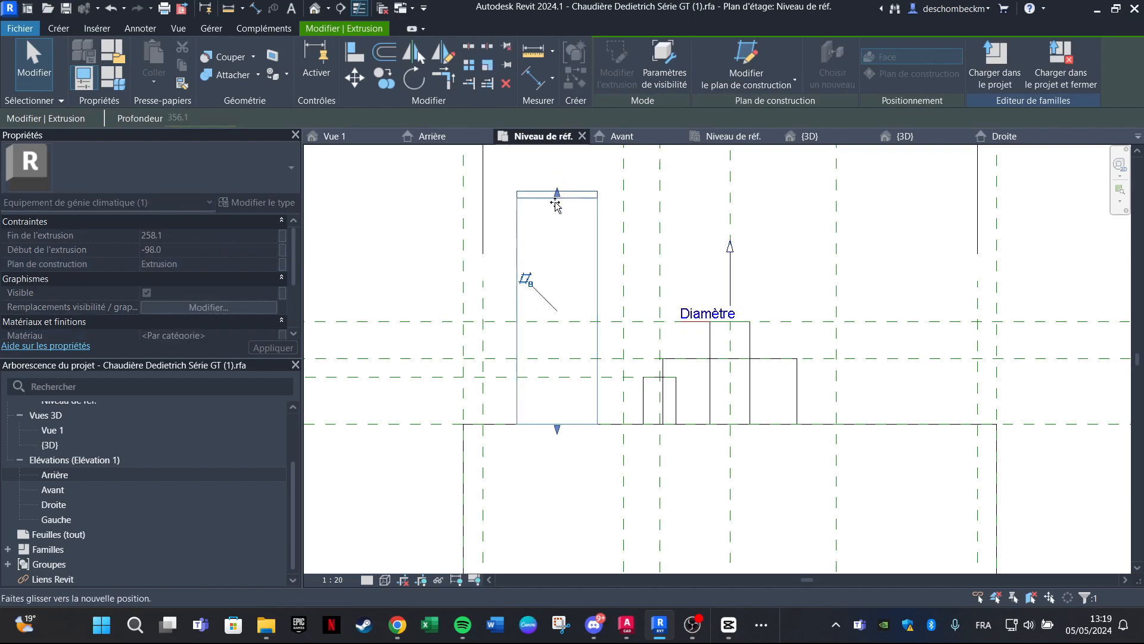
{"action": "scroll", "coordinate": [571, 273], "scroll_direction": "down", "scroll_amount": 2}
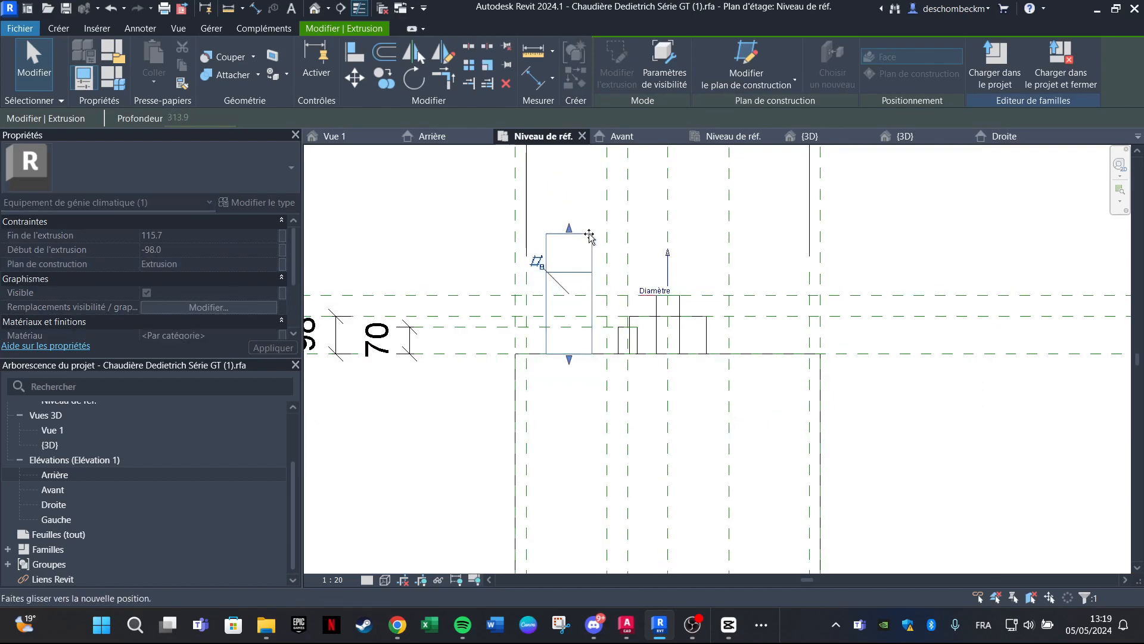
{"action": "left_click_drag", "start_coordinate": [587, 278], "coordinate": [587, 275]}
{"action": "key", "text": "ctrl+z"}
{"action": "scroll", "coordinate": [581, 246], "scroll_direction": "up", "scroll_amount": 1}
{"action": "middle_click_drag", "start_coordinate": [580, 243], "coordinate": [615, 276]}
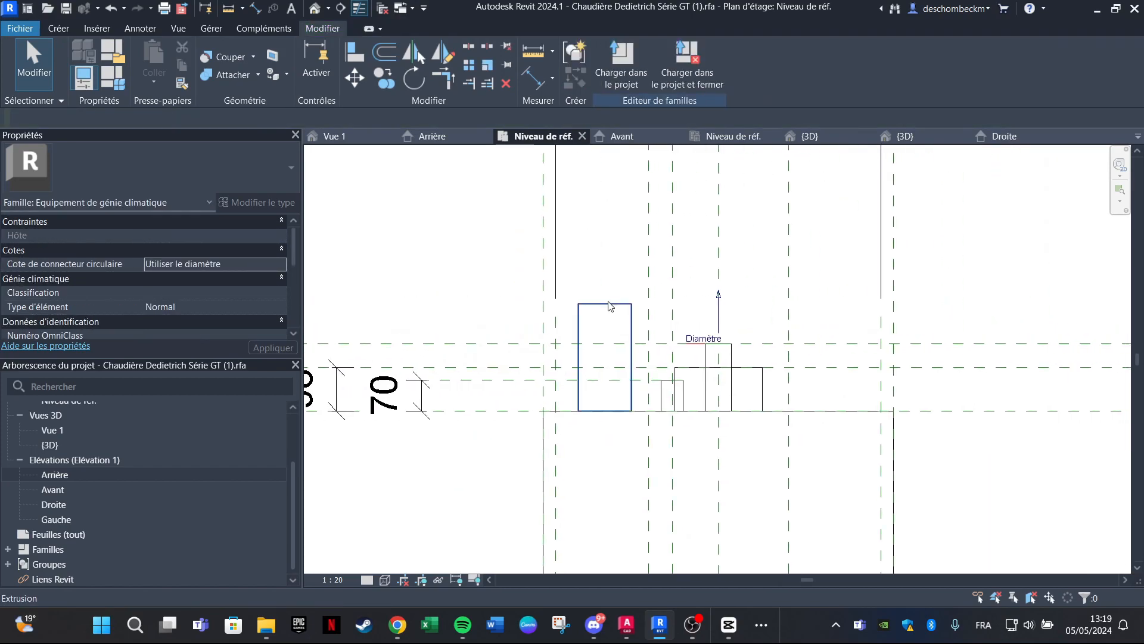
{"action": "left_click", "coordinate": [609, 304]}
{"action": "mouse_move", "coordinate": [609, 305]}
{"action": "left_mouse_down"}
{"action": "mouse_move", "coordinate": [608, 229]}
{"action": "mouse_move", "coordinate": [608, 332]}
{"action": "mouse_move", "coordinate": [609, 283]}
{"action": "mouse_move", "coordinate": [609, 316]}
{"action": "left_mouse_up"}
{"action": "left_click", "coordinate": [605, 298]}
{"action": "left_click", "coordinate": [603, 316]}
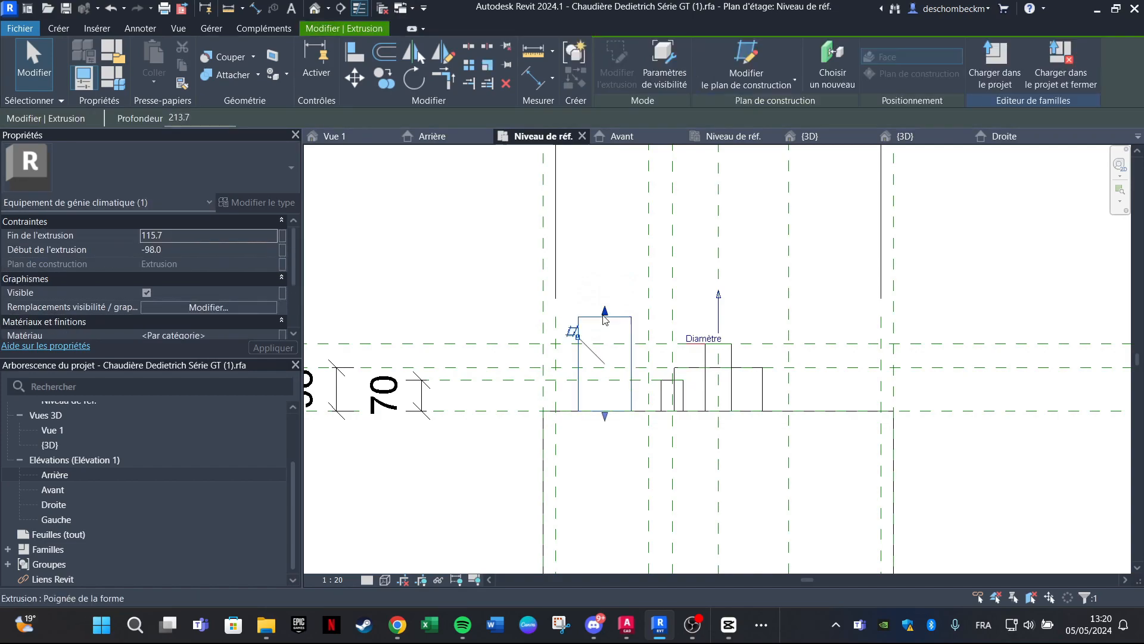
{"action": "left_click", "coordinate": [521, 285]}
Align and lock the new cylinder's outer end to the outermost reference plane of the rear stubs.
{"action": "scroll", "coordinate": [685, 334], "scroll_direction": "up", "scroll_amount": 2}
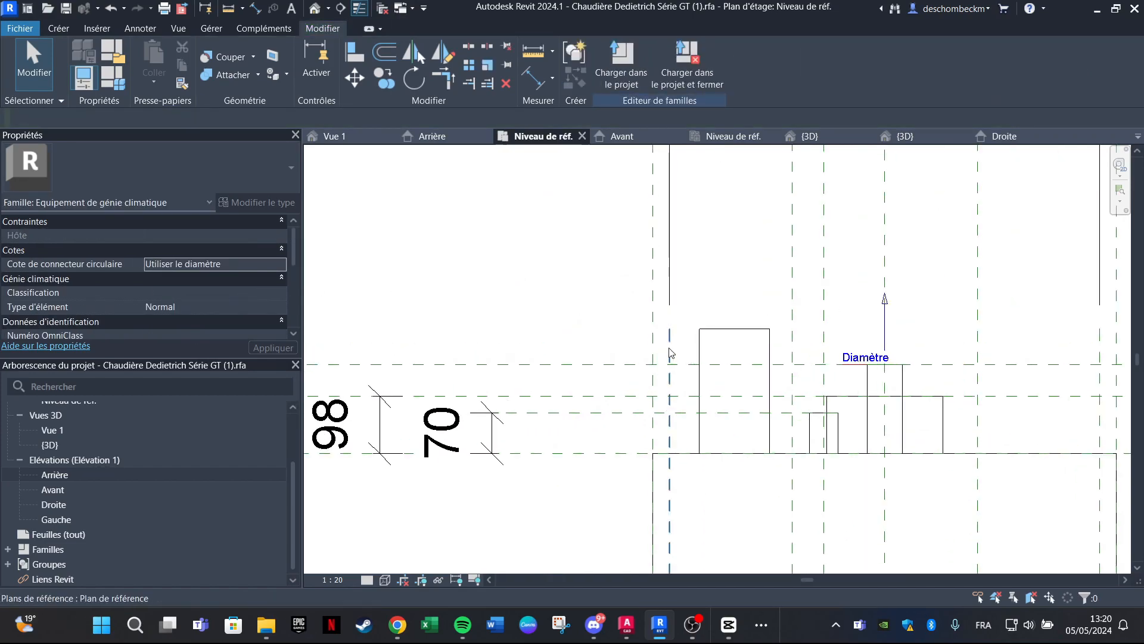
{"action": "scroll", "coordinate": [677, 353], "scroll_direction": "down", "scroll_amount": 2}
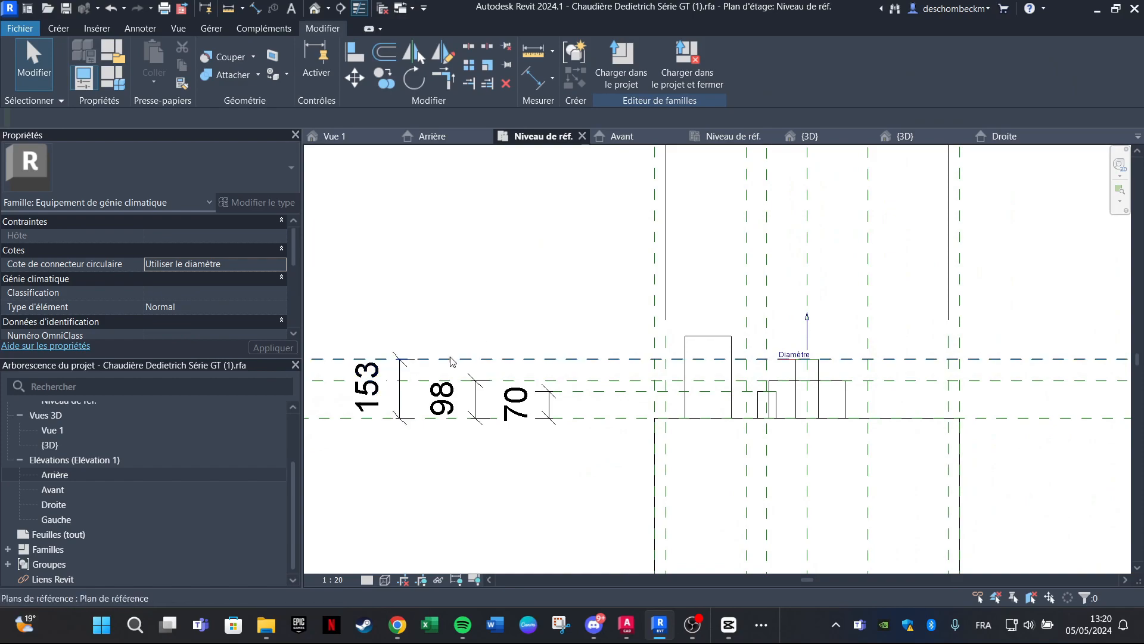
{"action": "scroll", "coordinate": [787, 363], "scroll_direction": "up", "scroll_amount": 2}
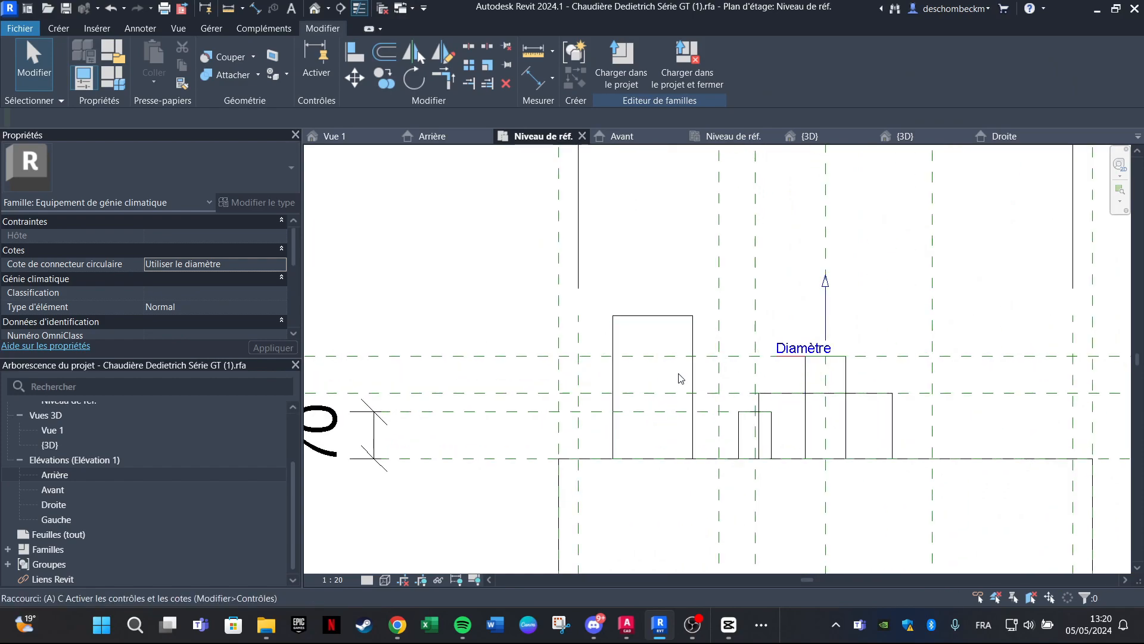
{"action": "key", "text": "a"}
{"action": "key", "text": "l"}
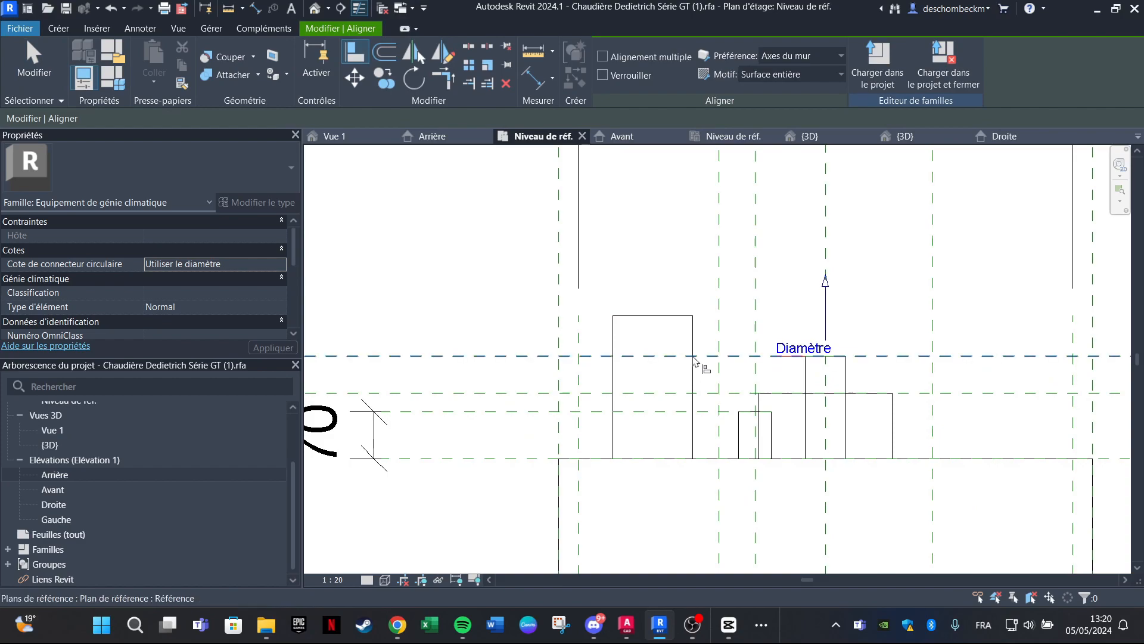
{"action": "left_click", "coordinate": [694, 358]}
{"action": "left_click", "coordinate": [663, 317]}
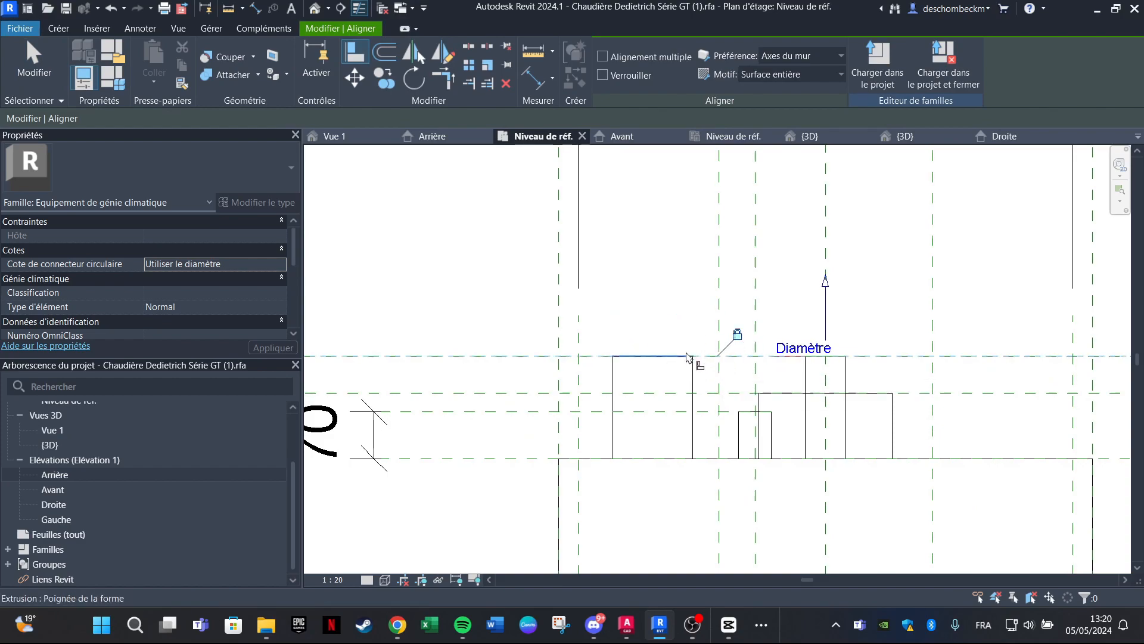
{"action": "key", "text": "Escape"}
{"action": "key", "text": "Escape"}
Move the outermost reference plane toward the boiler to a depth of about 80 mm from its rear face.
{"action": "middle_click_drag", "start_coordinate": [690, 358], "coordinate": [946, 358]}
{"action": "scroll", "coordinate": [505, 435], "scroll_direction": "down", "scroll_amount": 2}
{"action": "left_click", "coordinate": [434, 376]}
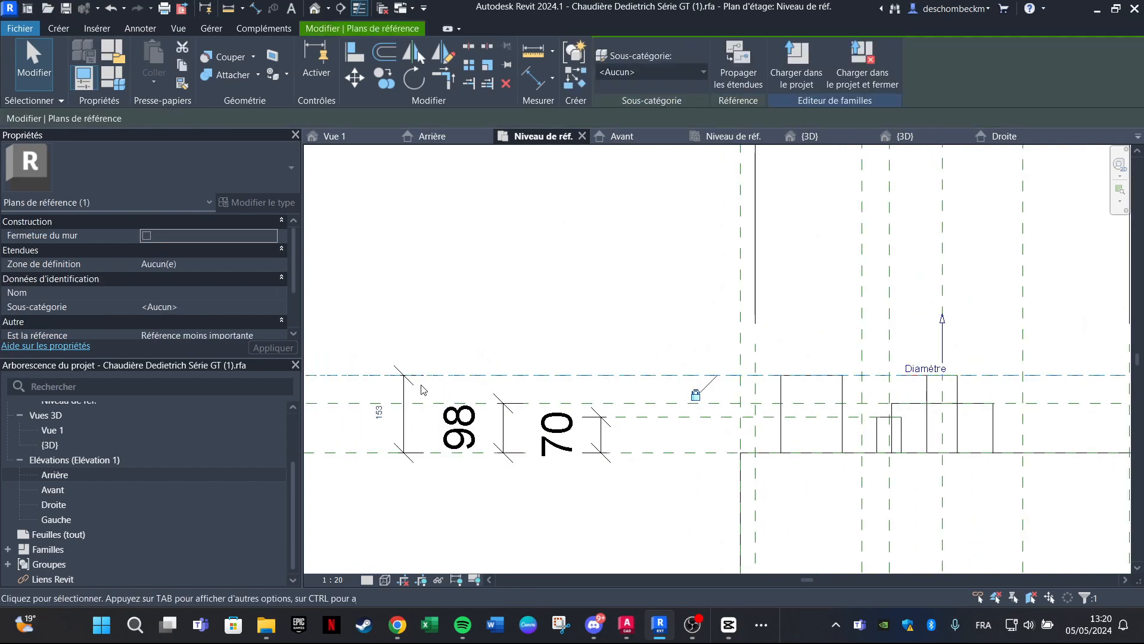
{"action": "left_click_drag", "start_coordinate": [382, 375], "coordinate": [380, 412]}
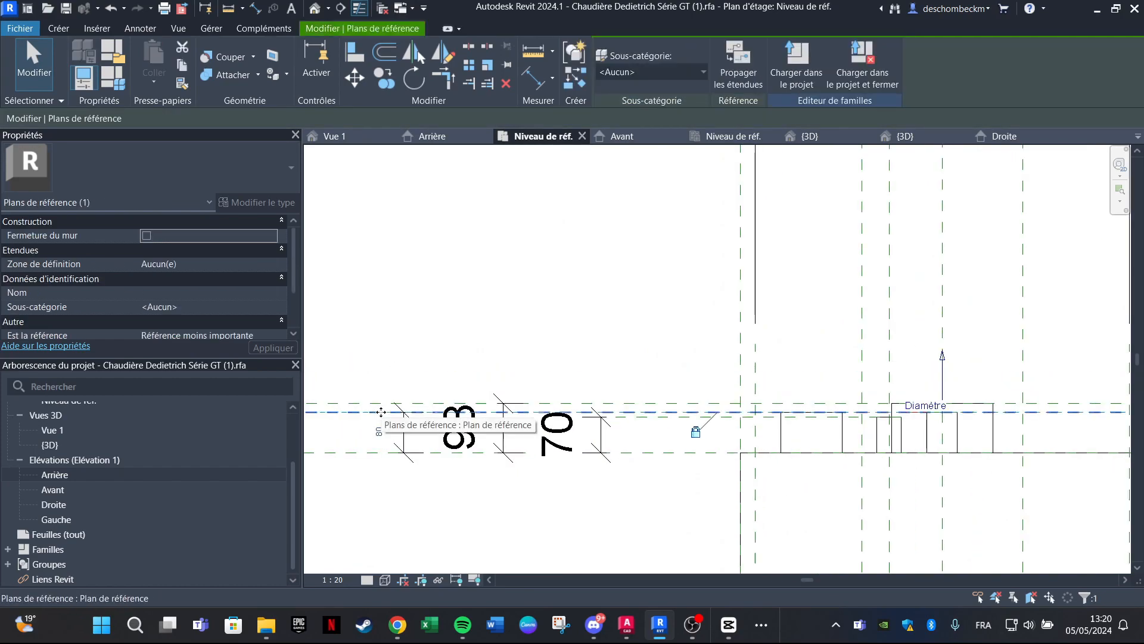
Undo the last move of the outermost rear reference plane.
{"action": "left_click", "coordinate": [110, 10]}
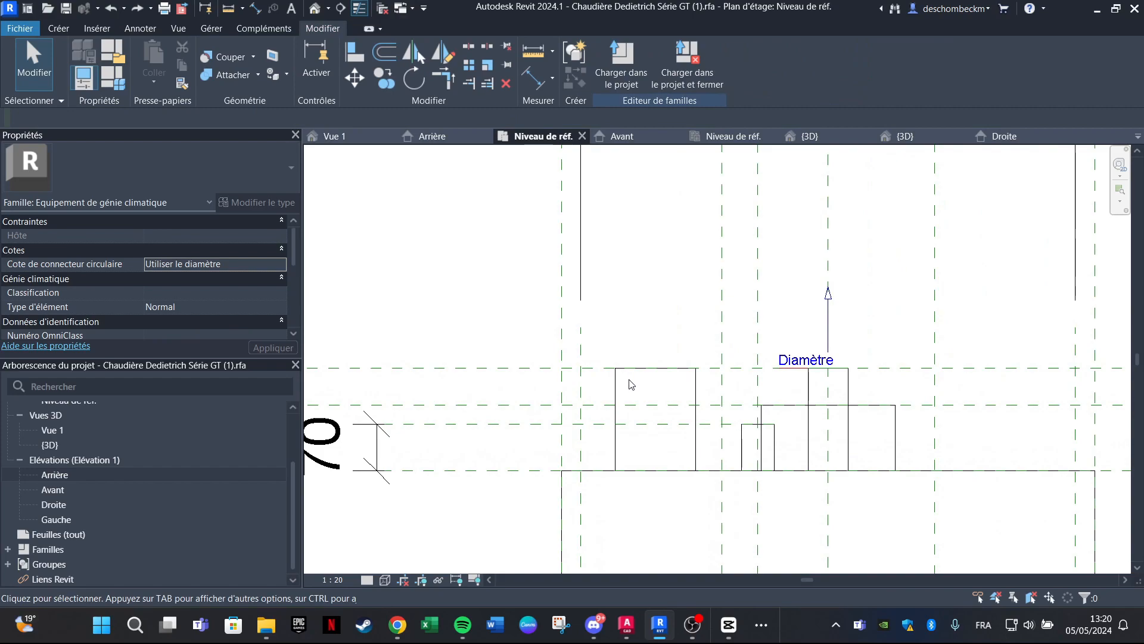
{"action": "left_click", "coordinate": [639, 363]}
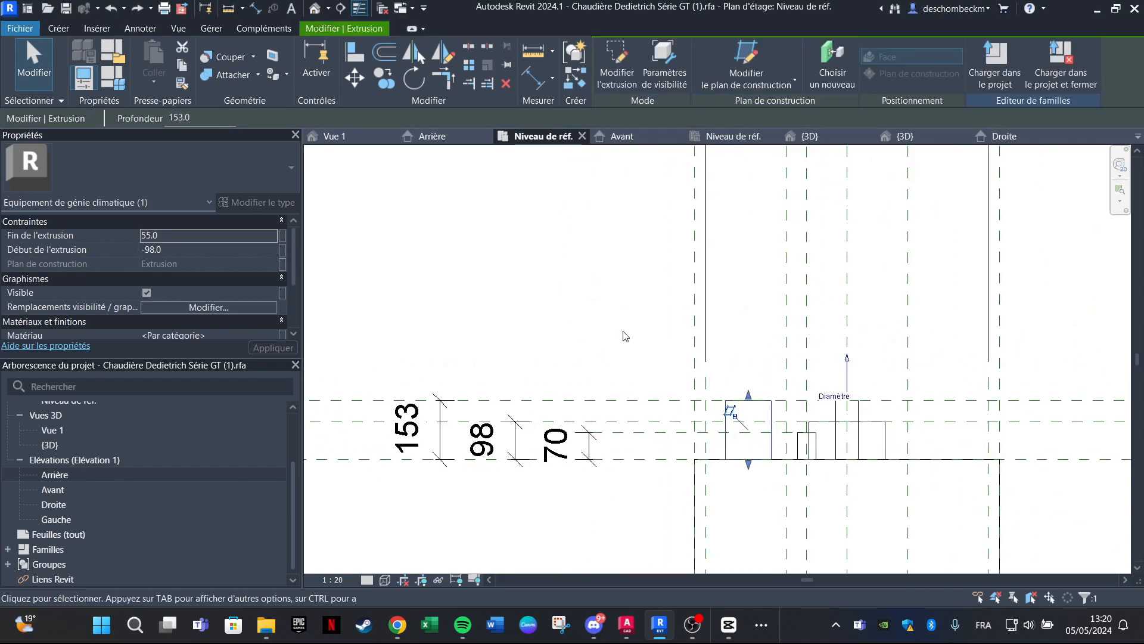
{"action": "key", "text": "Escape"}
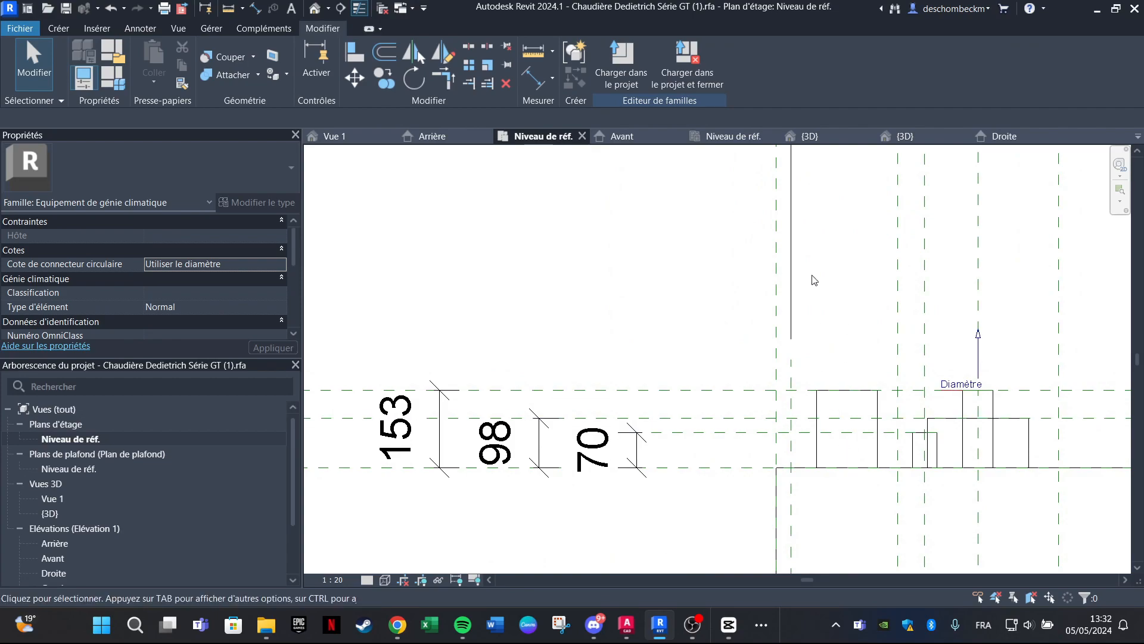
Stretch the outer end of the added rear outlet extrusion to a depth of about 340 mm.
{"action": "left_click", "coordinate": [834, 391]}
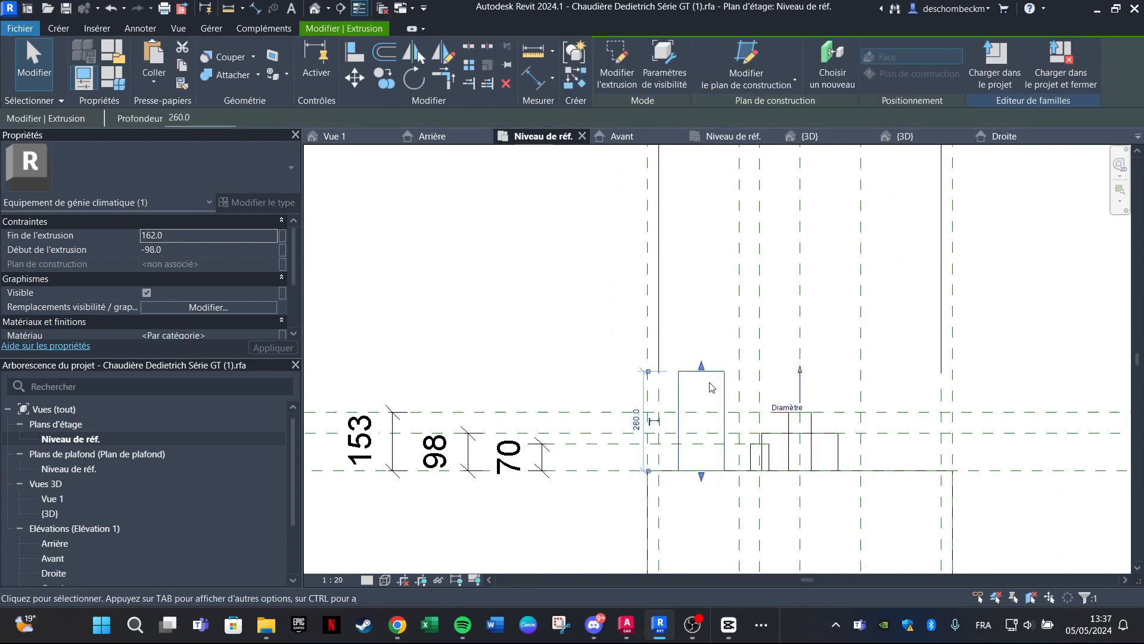
{"action": "left_click", "coordinate": [704, 390]}
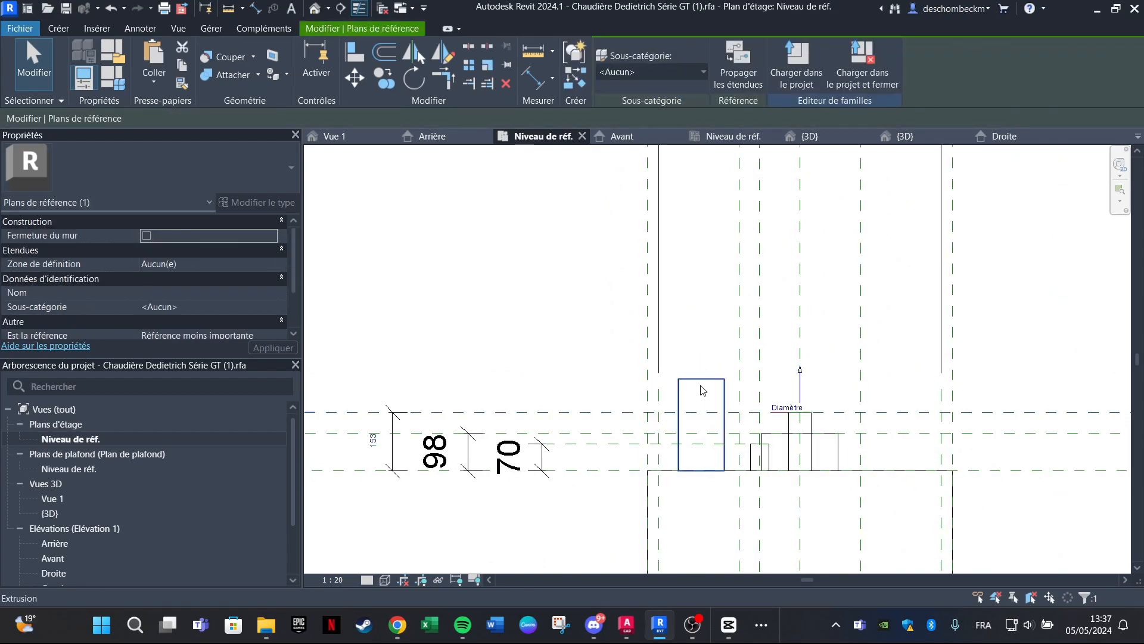
{"action": "left_click", "coordinate": [583, 397]}
{"action": "left_click", "coordinate": [689, 385]}
{"action": "left_click_drag", "start_coordinate": [700, 376], "coordinate": [701, 338]}
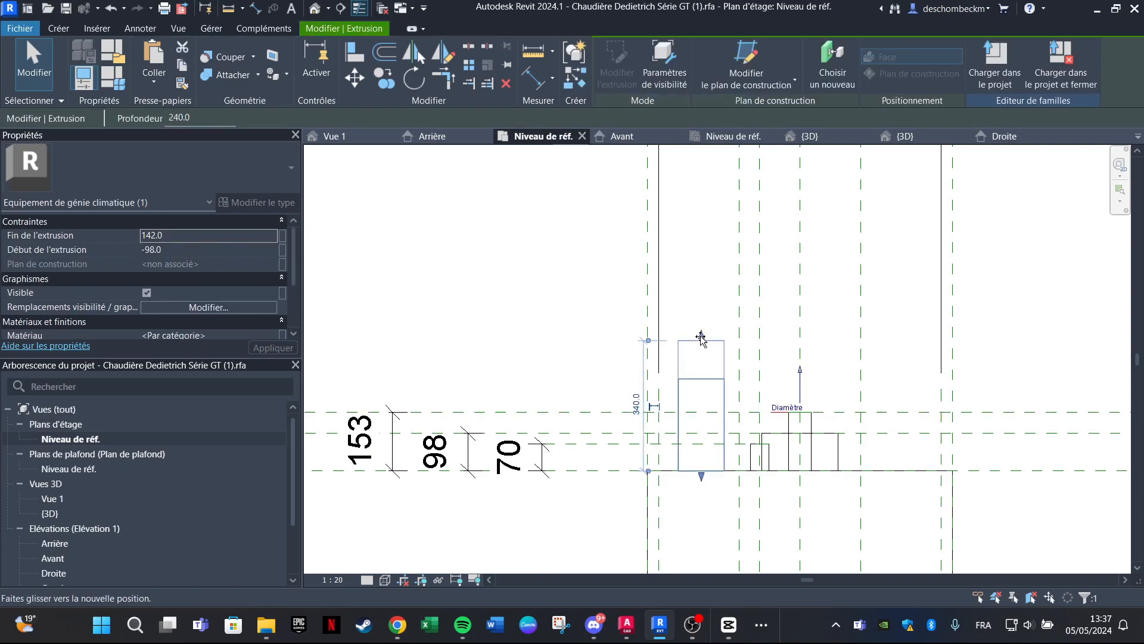
{"action": "left_click", "coordinate": [684, 326]}
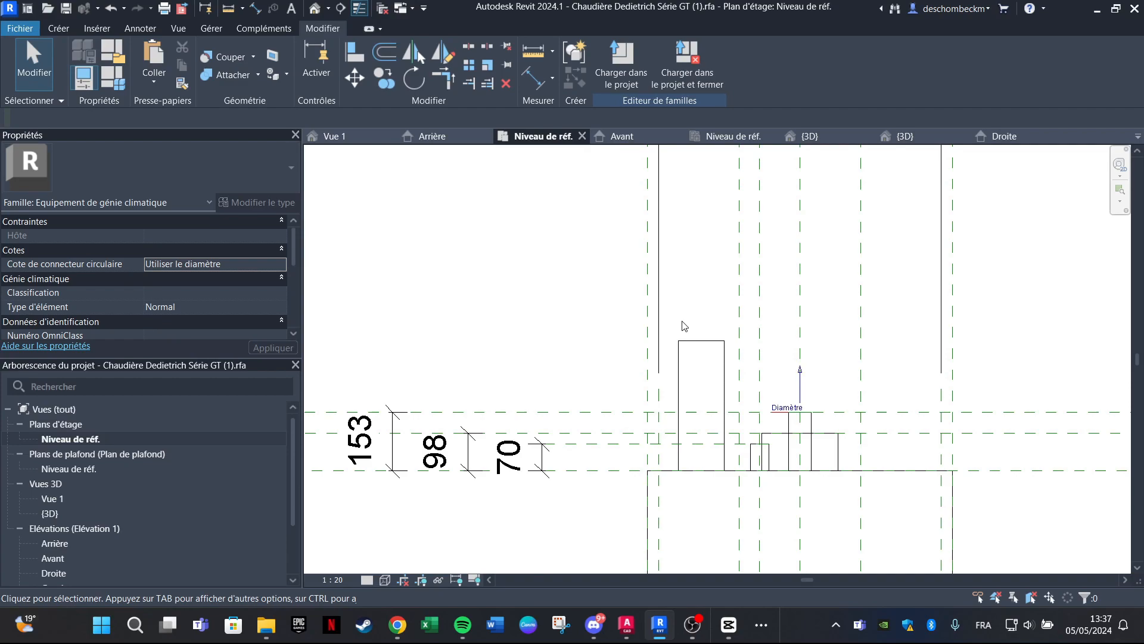
Add an aligned dimension from the boiler's rear reference plane to the outer end of the added outlet.
{"action": "key", "text": "d"}
{"action": "key", "text": "i"}
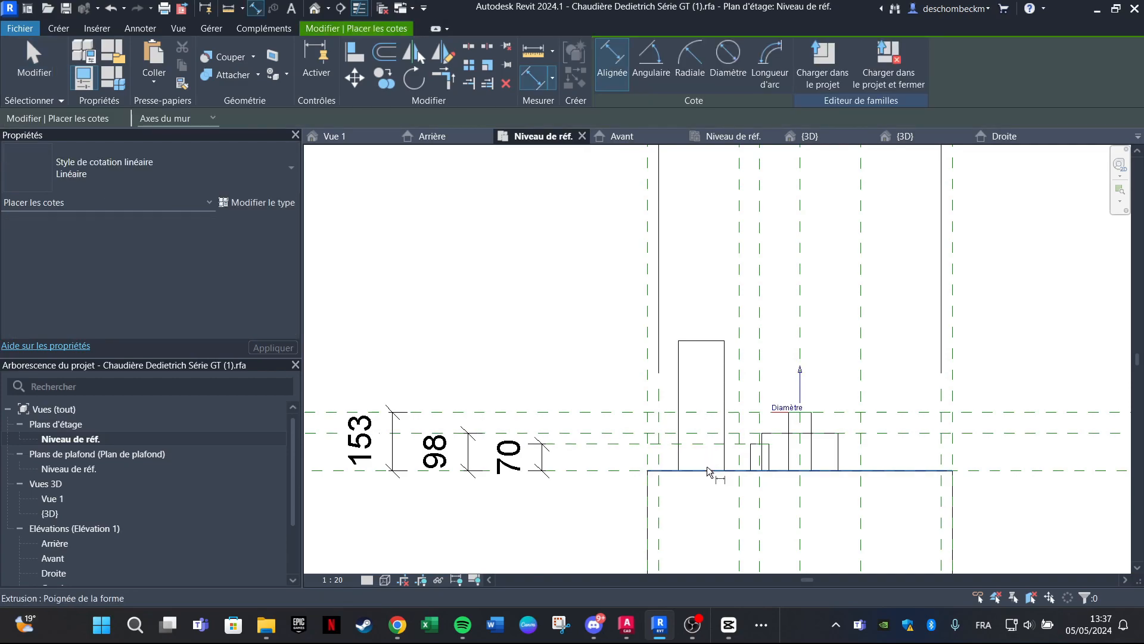
{"action": "left_click", "coordinate": [628, 471]}
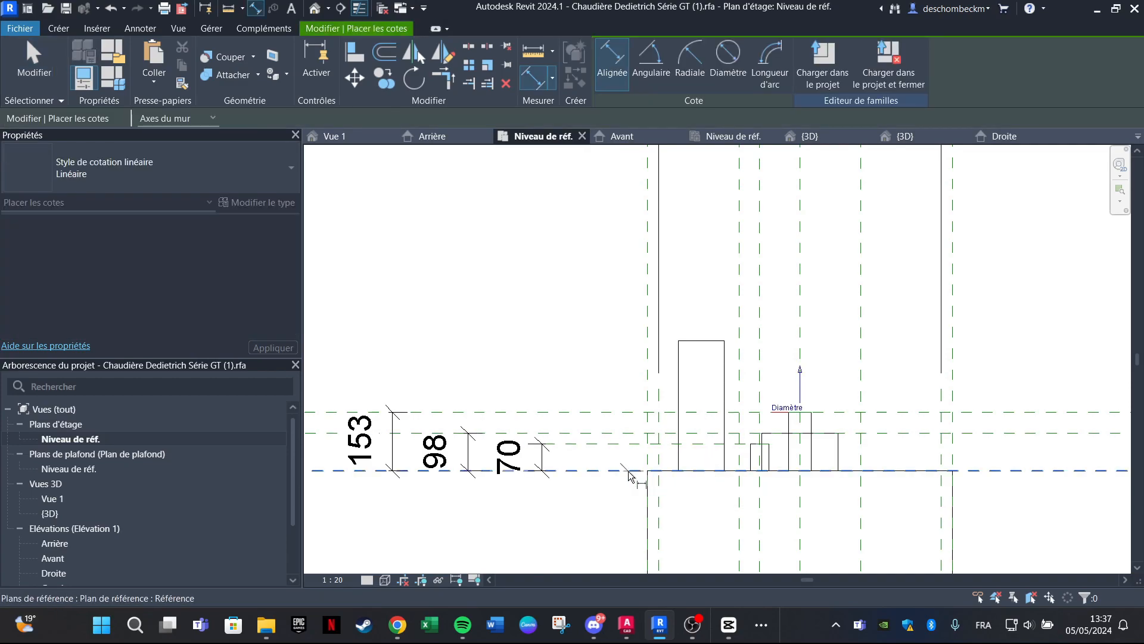
{"action": "left_click", "coordinate": [696, 340]}
{"action": "middle_click_drag", "start_coordinate": [457, 338], "coordinate": [767, 301]}
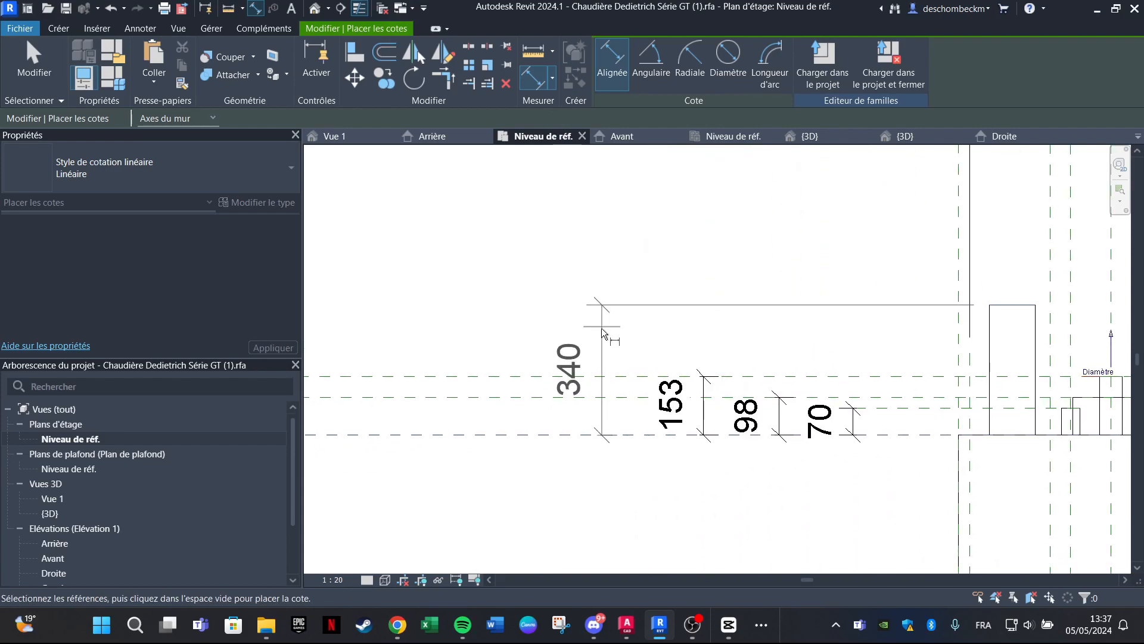
{"action": "left_click", "coordinate": [577, 356]}
{"action": "key", "text": "Escape"}
Label the added outlet's length dimension with a new instance family parameter named "sortie chaudiere rajoutée".
{"action": "left_click", "coordinate": [578, 365]}
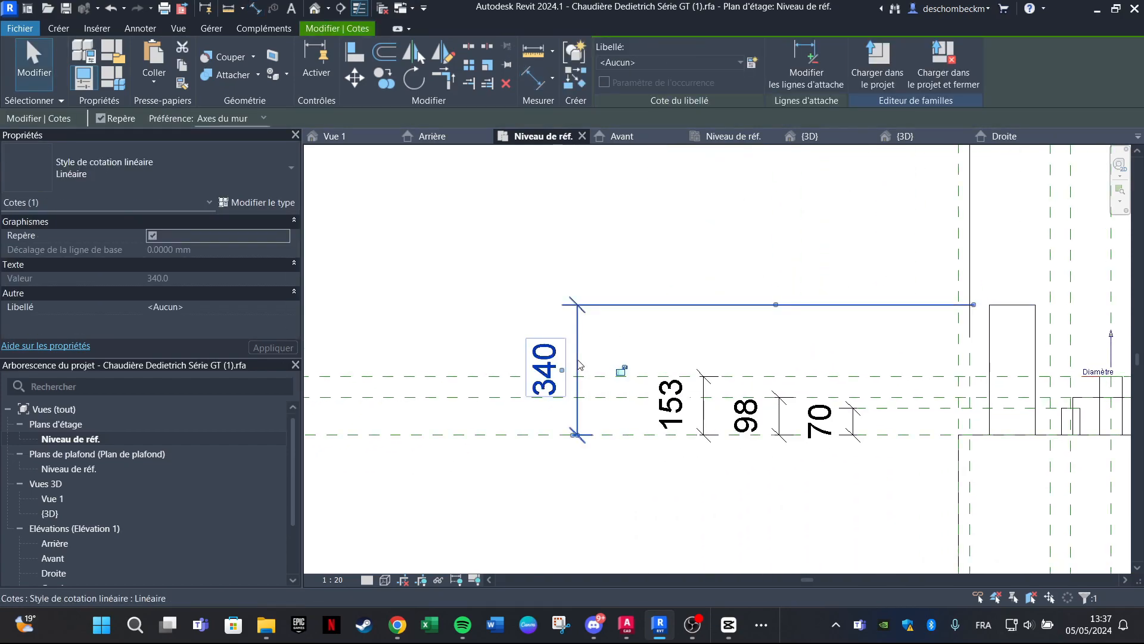
{"action": "right_click", "coordinate": [579, 365]}
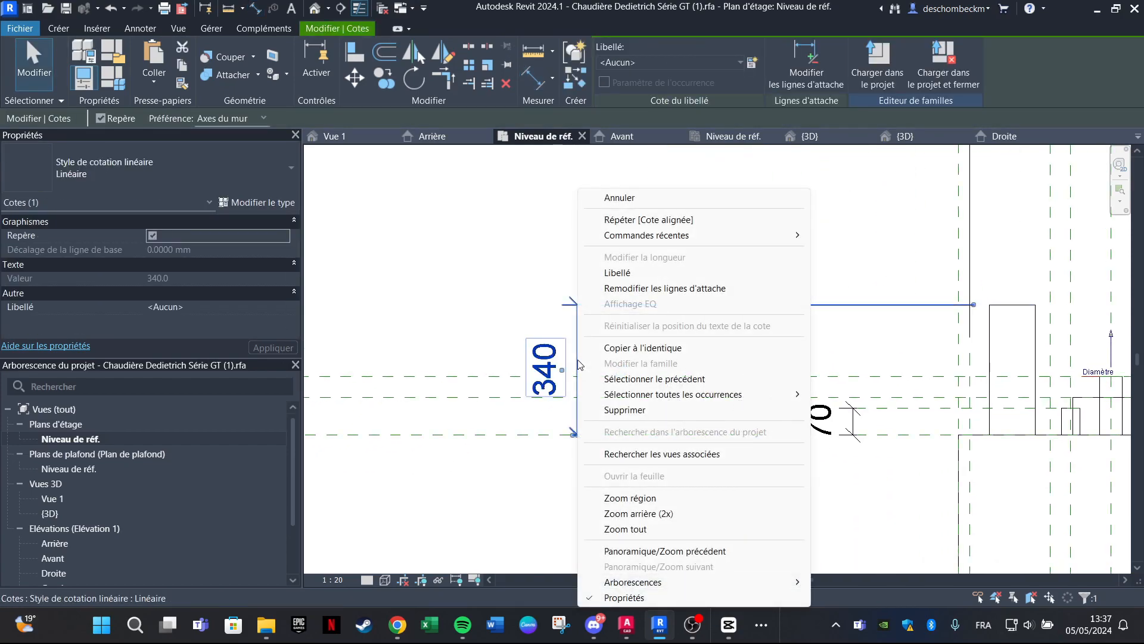
{"action": "left_click", "coordinate": [614, 274]}
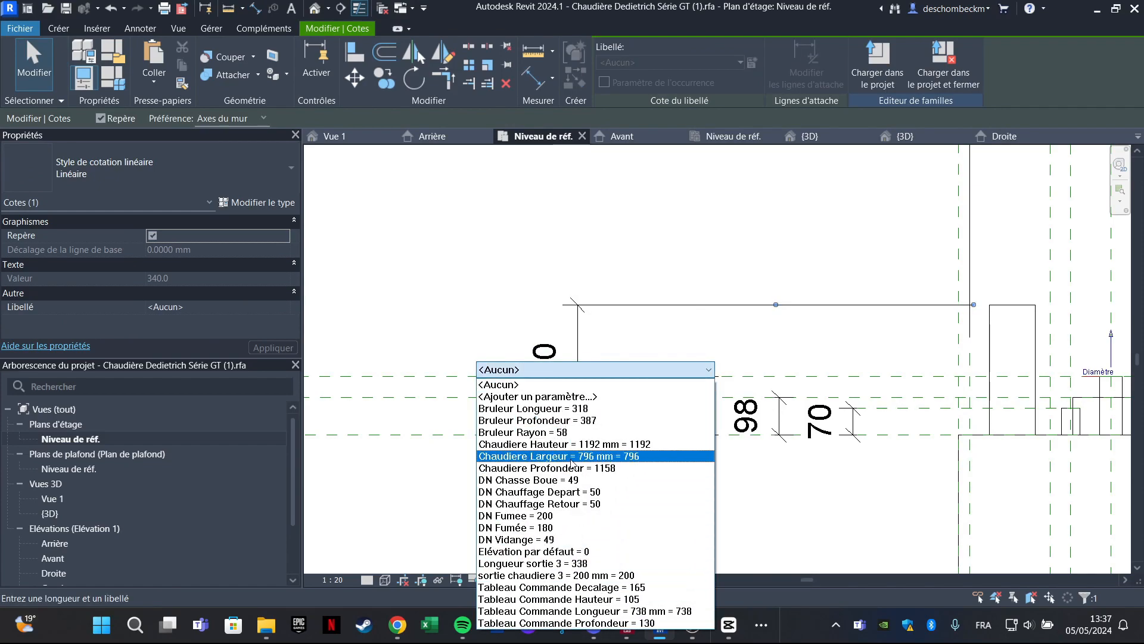
{"action": "left_click", "coordinate": [536, 396]}
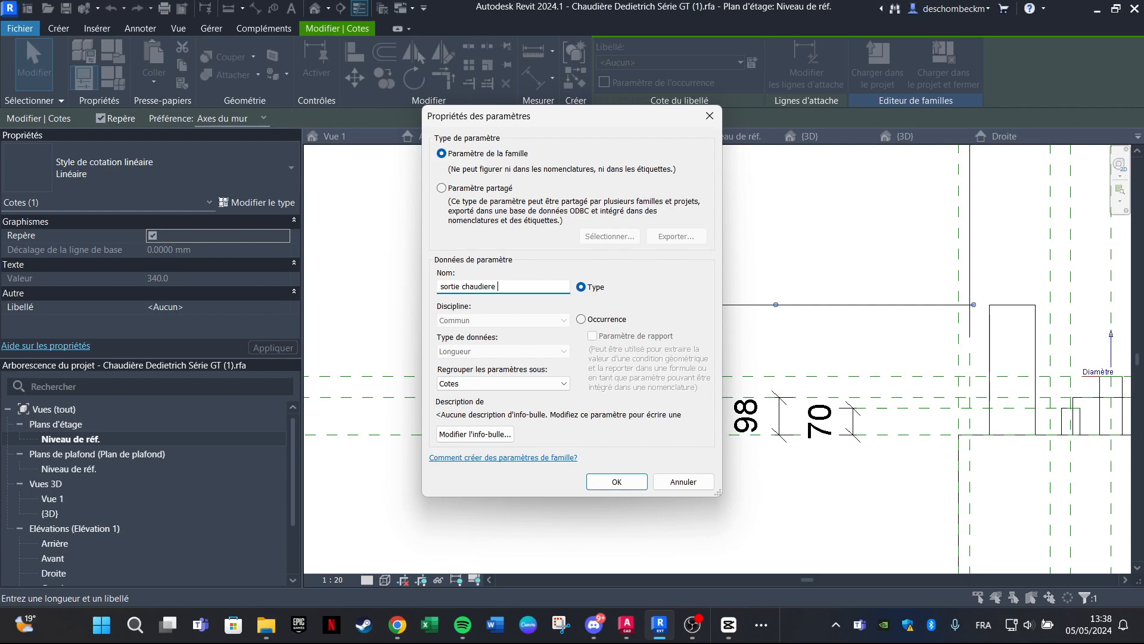
{"action": "left_click", "coordinate": [582, 320]}
{"action": "left_click", "coordinate": [633, 487]}
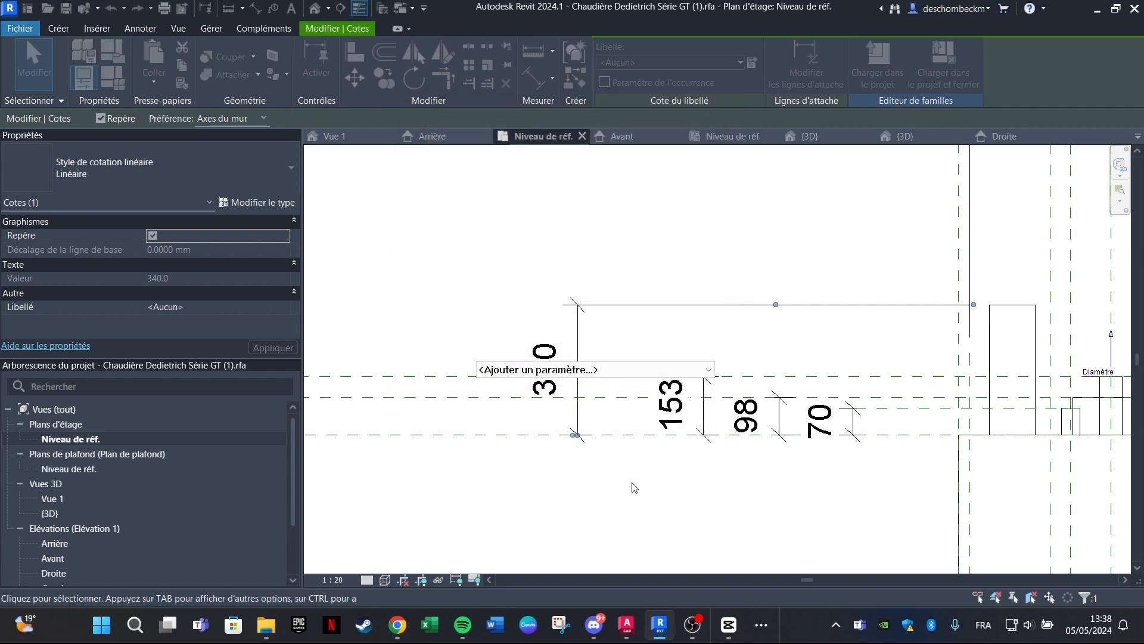
{"action": "left_click", "coordinate": [633, 484]}
{"action": "scroll", "coordinate": [551, 357], "scroll_direction": "down", "scroll_amount": 3}
{"action": "scroll", "coordinate": [550, 390], "scroll_direction": "up", "scroll_amount": 2}
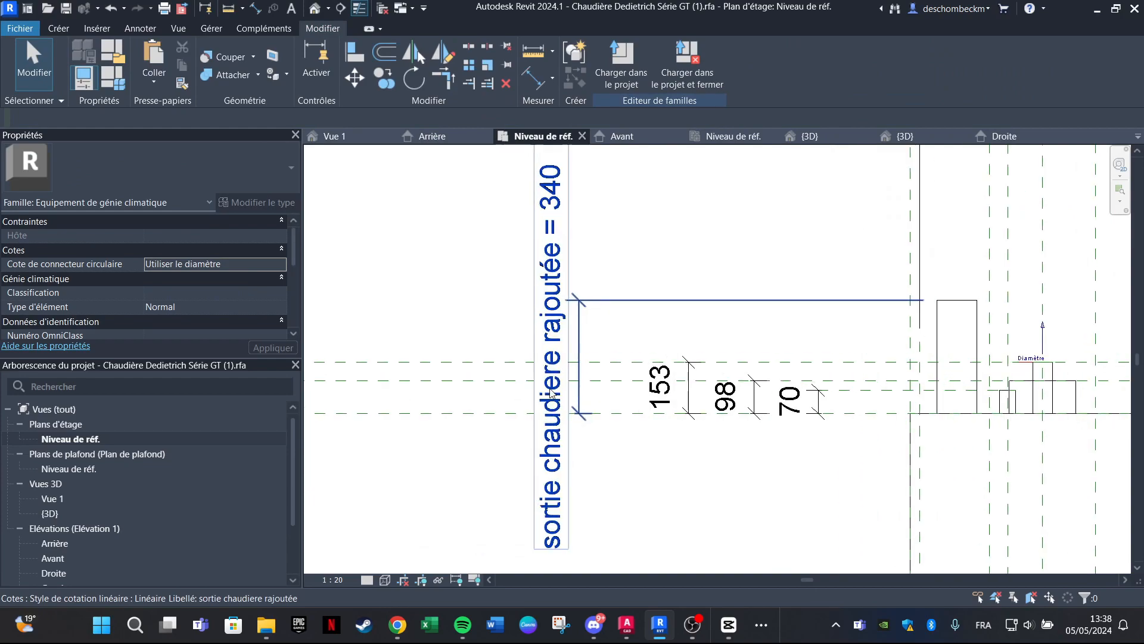
{"action": "left_click", "coordinate": [563, 332]}
{"action": "left_click", "coordinate": [608, 309]}
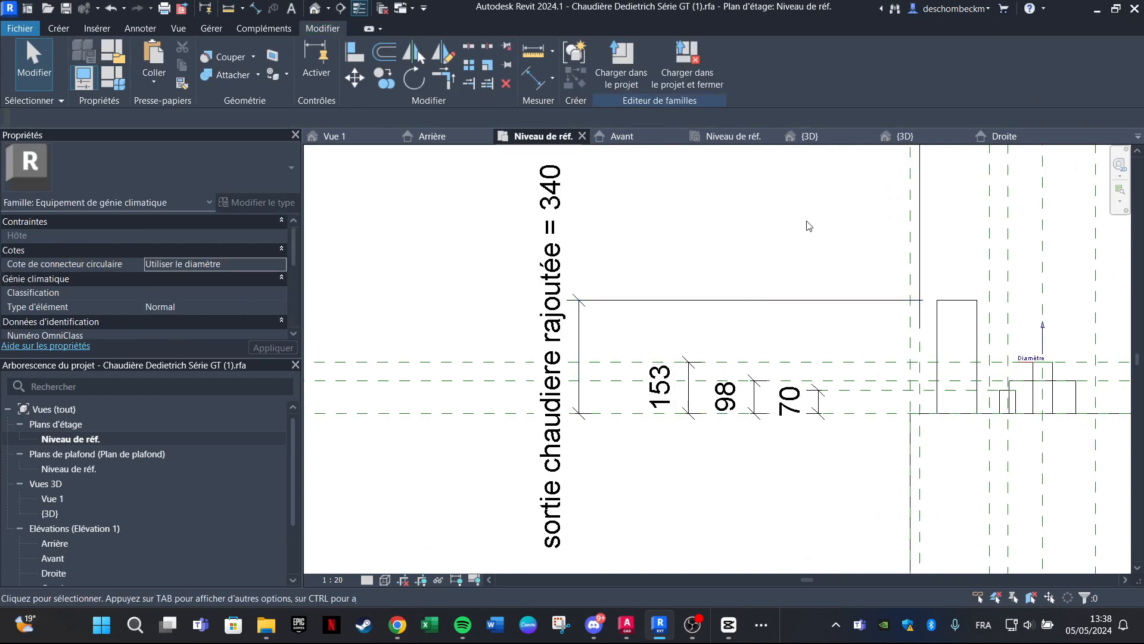
In the family types, give the "sortie chaudiere rajoutée" parameter the formula 150 mm and apply it.
{"action": "middle_click_drag", "start_coordinate": [808, 222], "coordinate": [738, 269]}
{"action": "scroll", "coordinate": [738, 268], "scroll_direction": "down", "scroll_amount": 2}
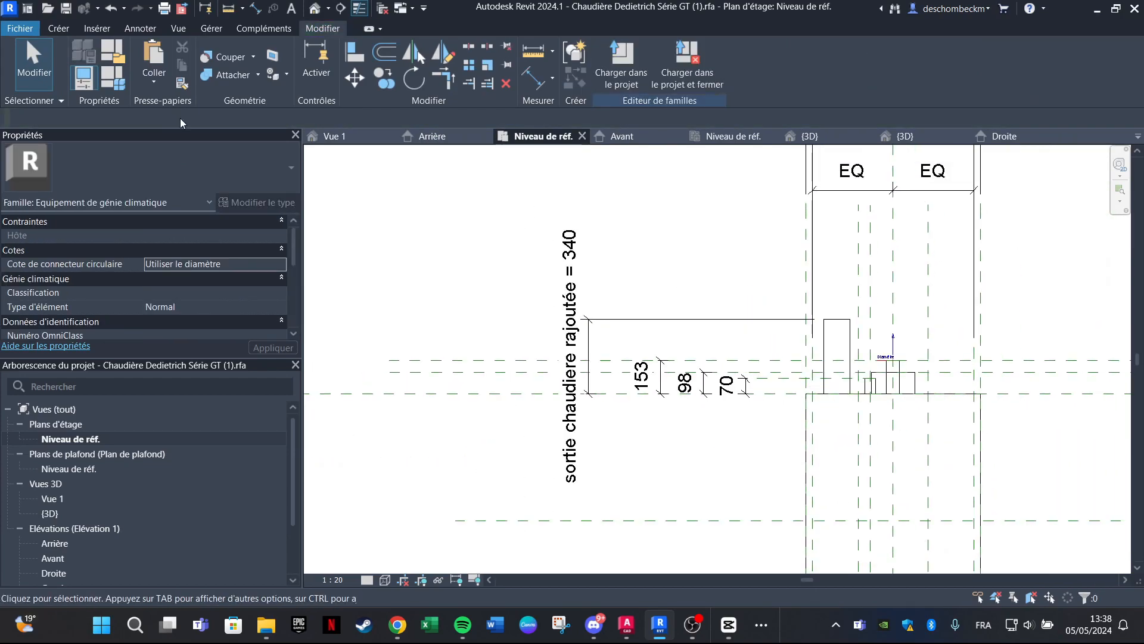
{"action": "left_click", "coordinate": [120, 86]}
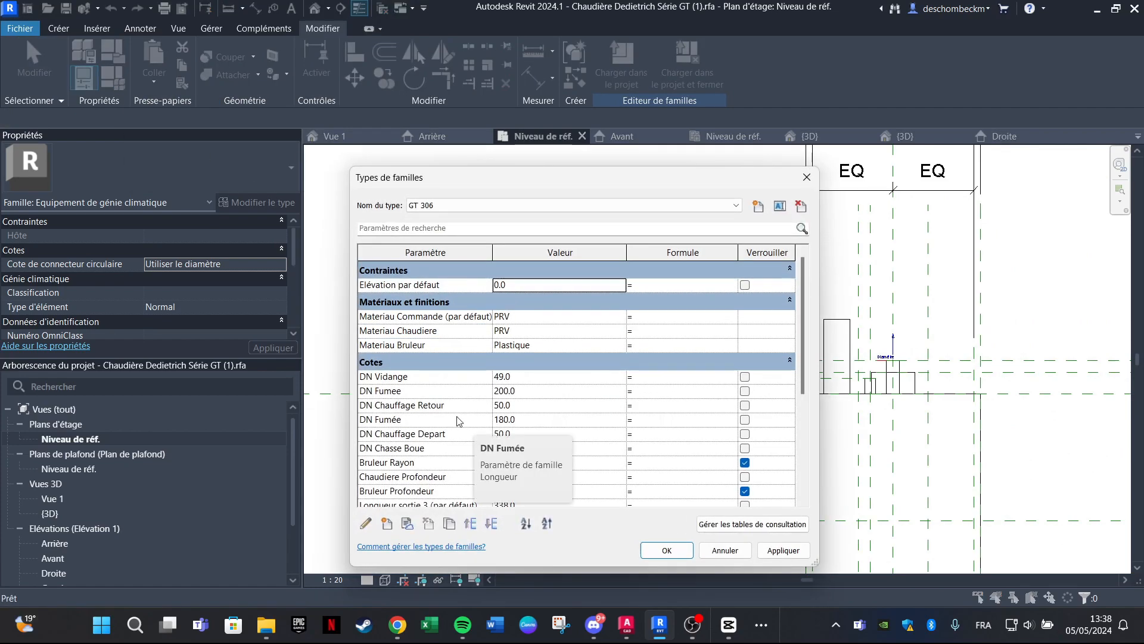
{"action": "scroll", "coordinate": [463, 450], "scroll_direction": "down", "scroll_amount": 2}
{"action": "scroll", "coordinate": [471, 423], "scroll_direction": "down", "scroll_amount": 3}
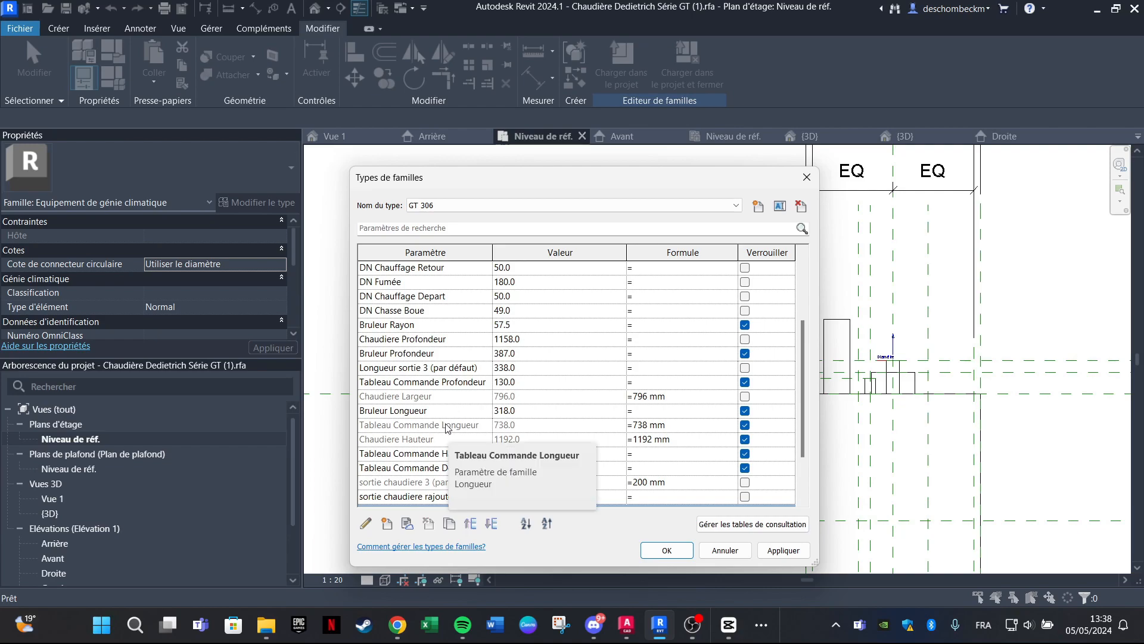
{"action": "scroll", "coordinate": [443, 423], "scroll_direction": "down", "scroll_amount": 2}
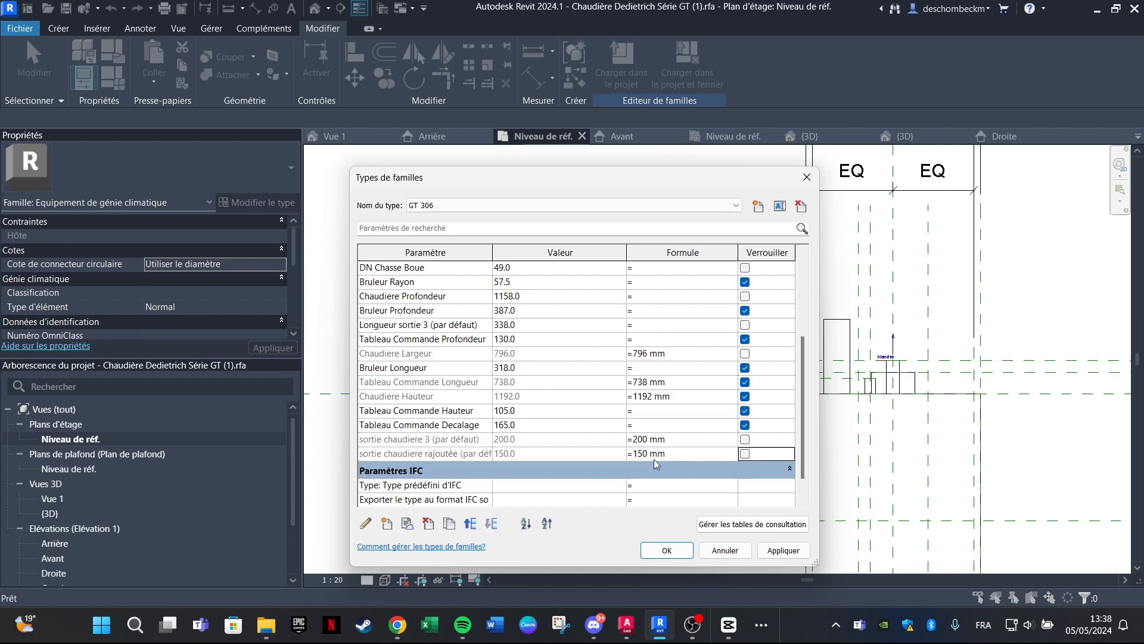
{"action": "left_click", "coordinate": [784, 550]}
{"action": "left_click", "coordinate": [666, 550]}
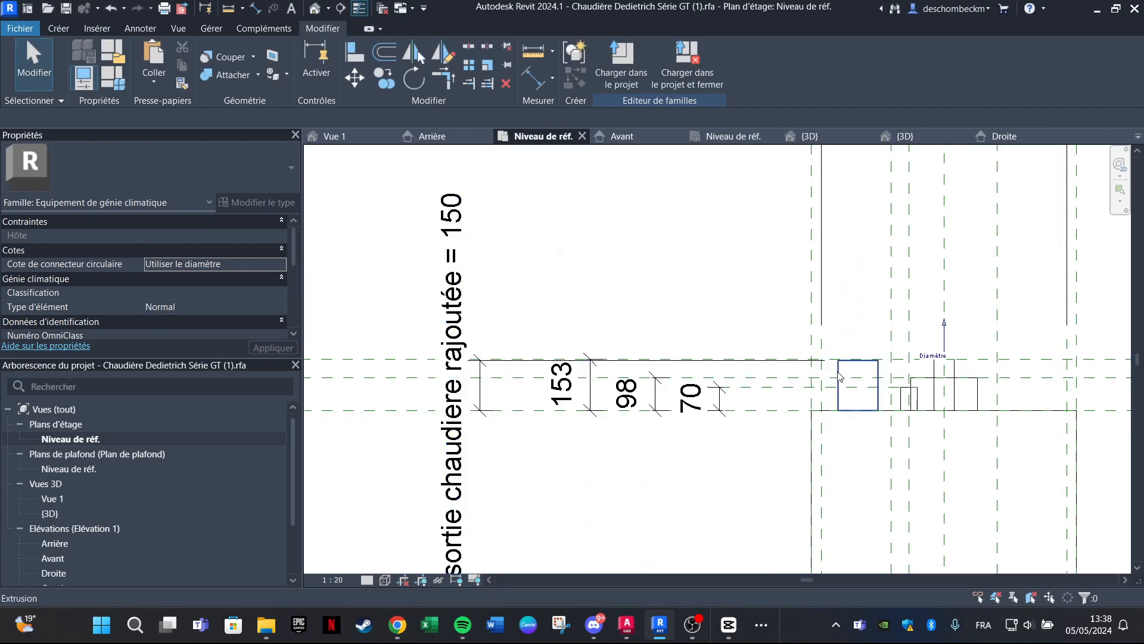
Load the boiler family into the Exercice 1 project and dismiss the save reminder without saving.
{"action": "left_click", "coordinate": [450, 236]}
{"action": "scroll", "coordinate": [968, 381], "scroll_direction": "up", "scroll_amount": 1}
{"action": "scroll", "coordinate": [835, 360], "scroll_direction": "down", "scroll_amount": 3}
{"action": "left_click", "coordinate": [860, 70]}
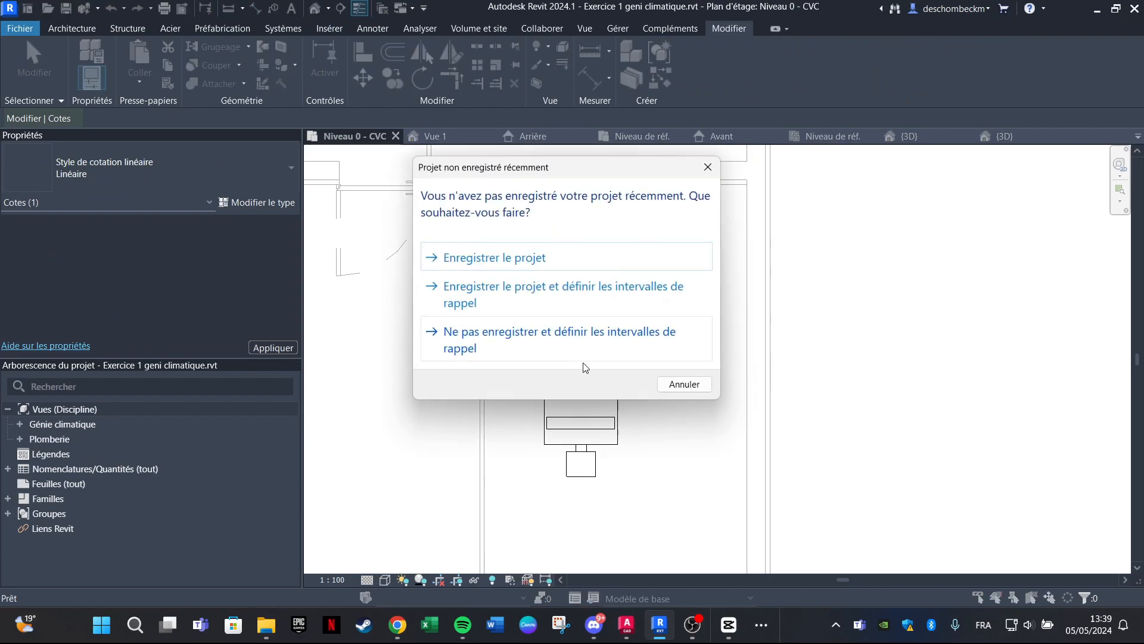
{"action": "left_click", "coordinate": [684, 384]}
Check the placed GT 304 boiler's outlet length properties and reopen its family for editing.
{"action": "scroll", "coordinate": [797, 339], "scroll_direction": "up", "scroll_amount": 5}
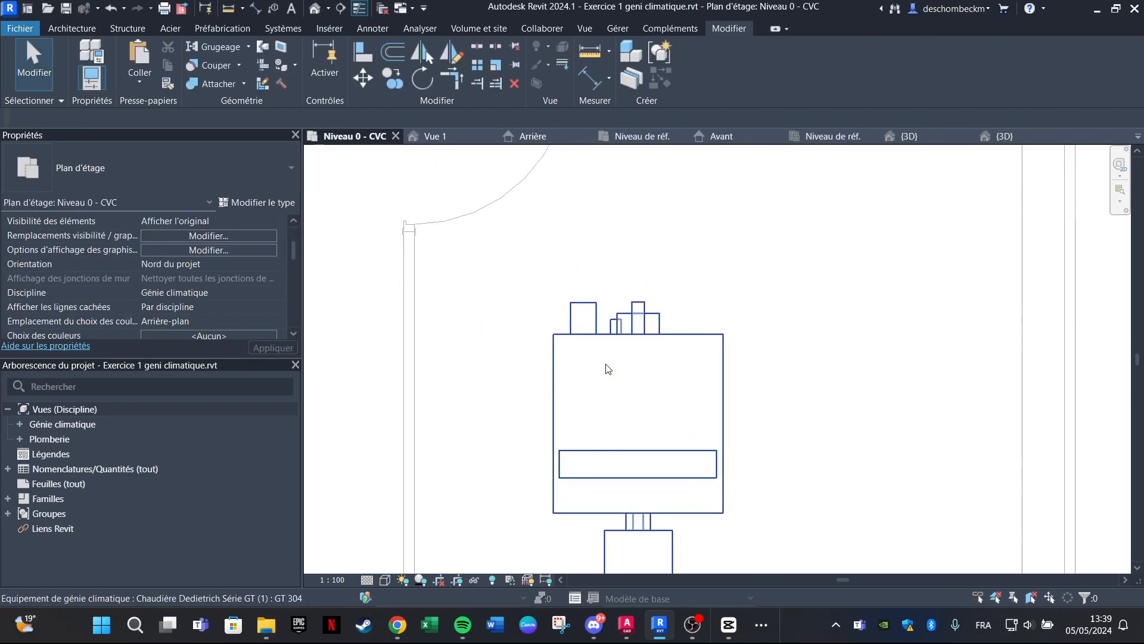
{"action": "scroll", "coordinate": [621, 335], "scroll_direction": "up", "scroll_amount": 3}
{"action": "left_click", "coordinate": [599, 262]}
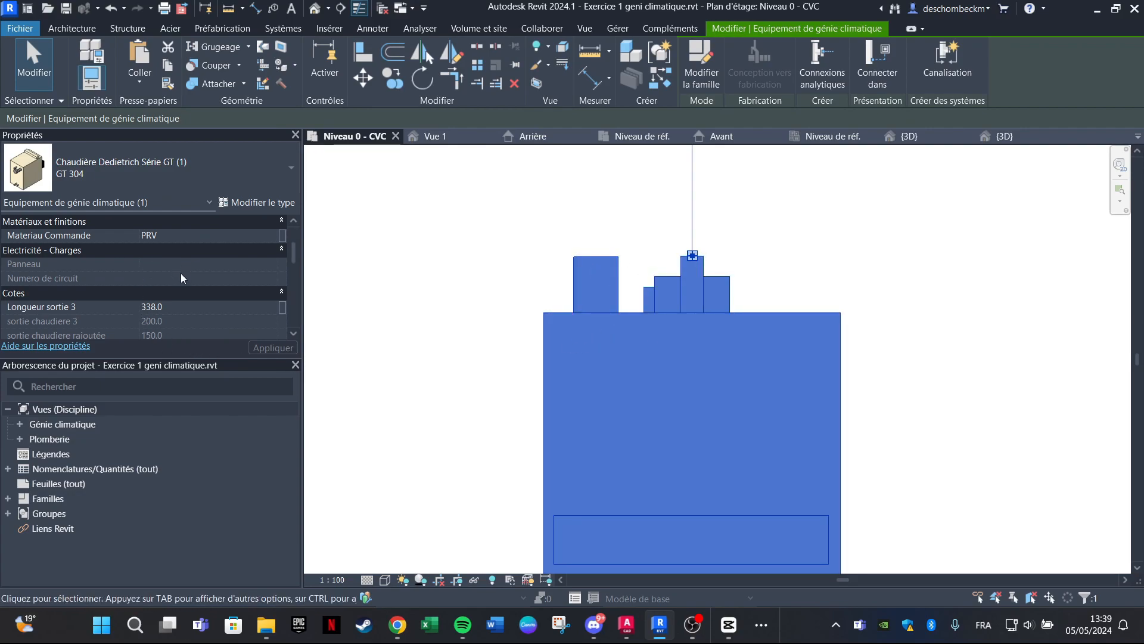
{"action": "scroll", "coordinate": [180, 273], "scroll_direction": "down", "scroll_amount": 1}
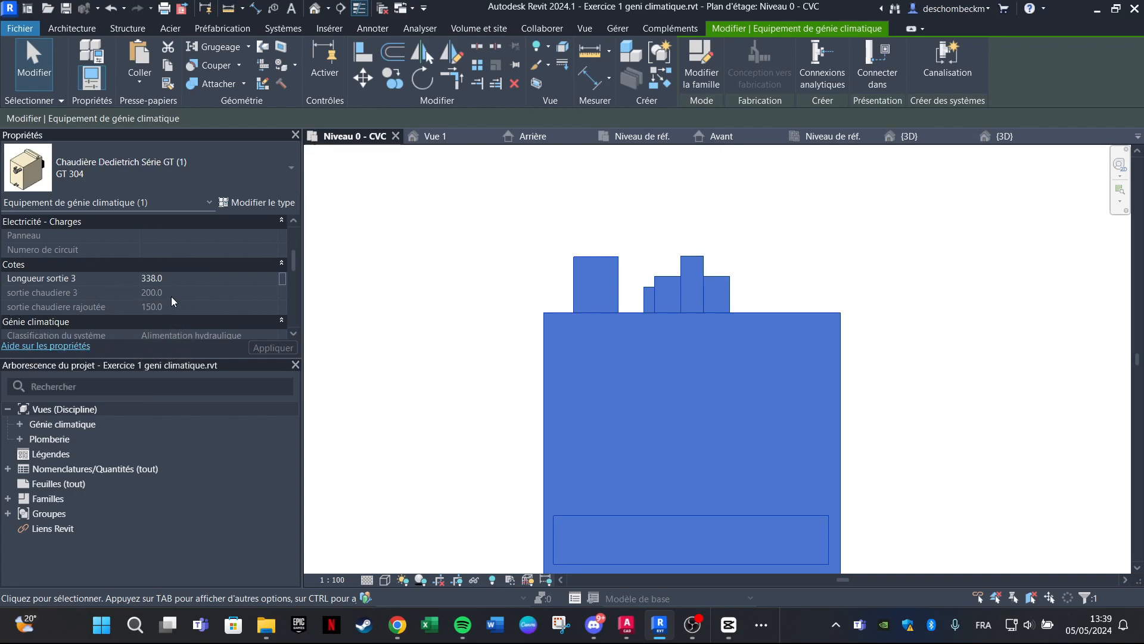
{"action": "left_click", "coordinate": [710, 67]}
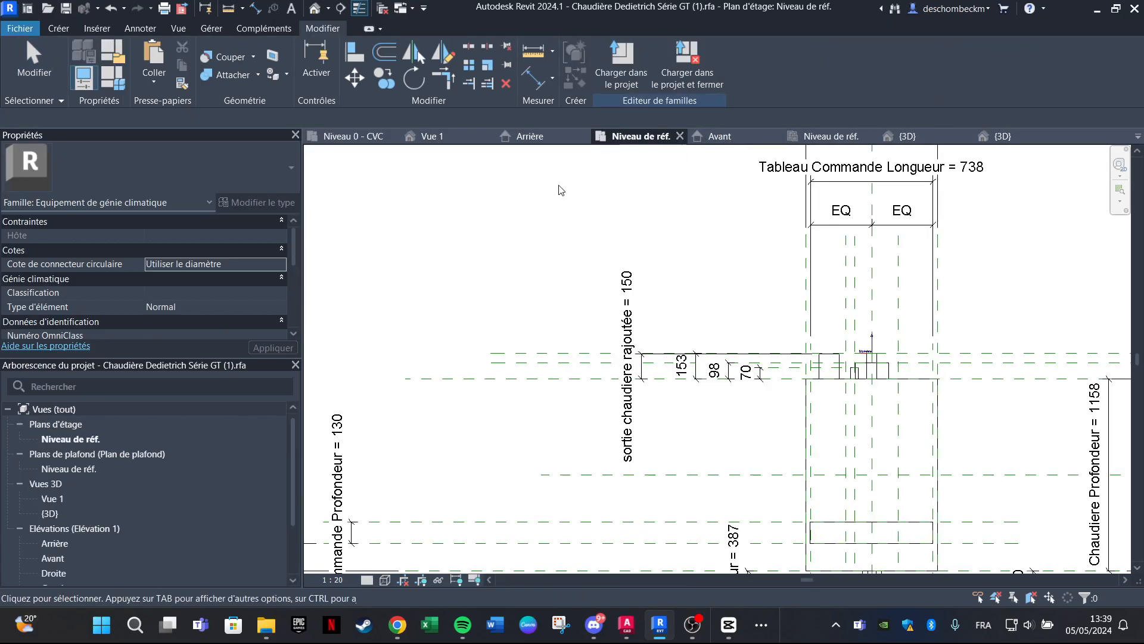
{"action": "left_click", "coordinate": [628, 316]}
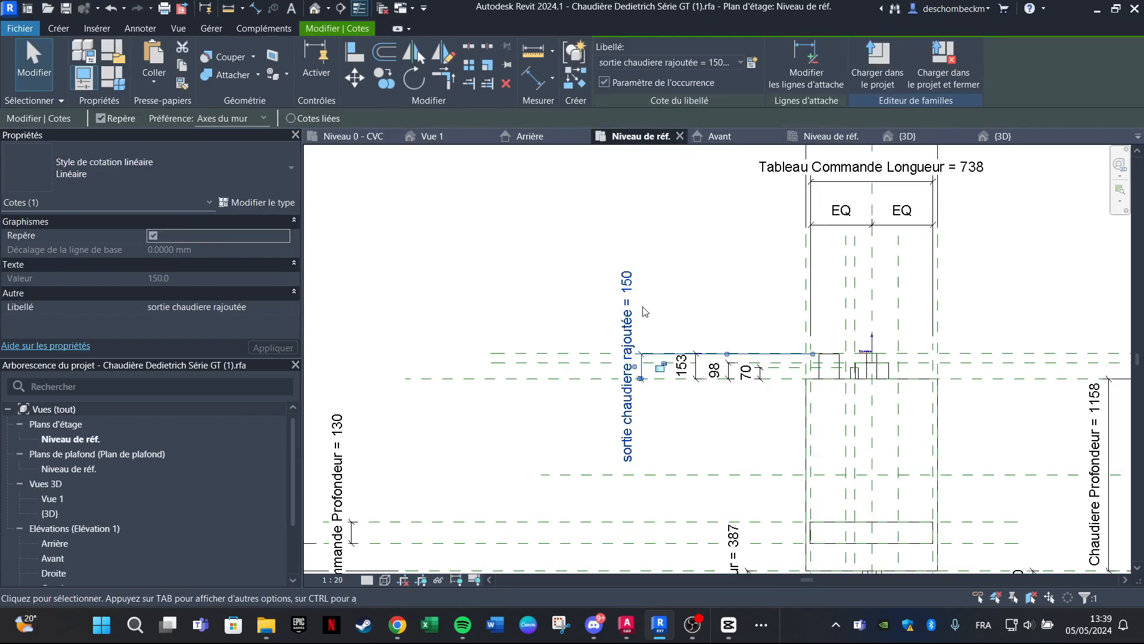
{"action": "left_click", "coordinate": [728, 314]}
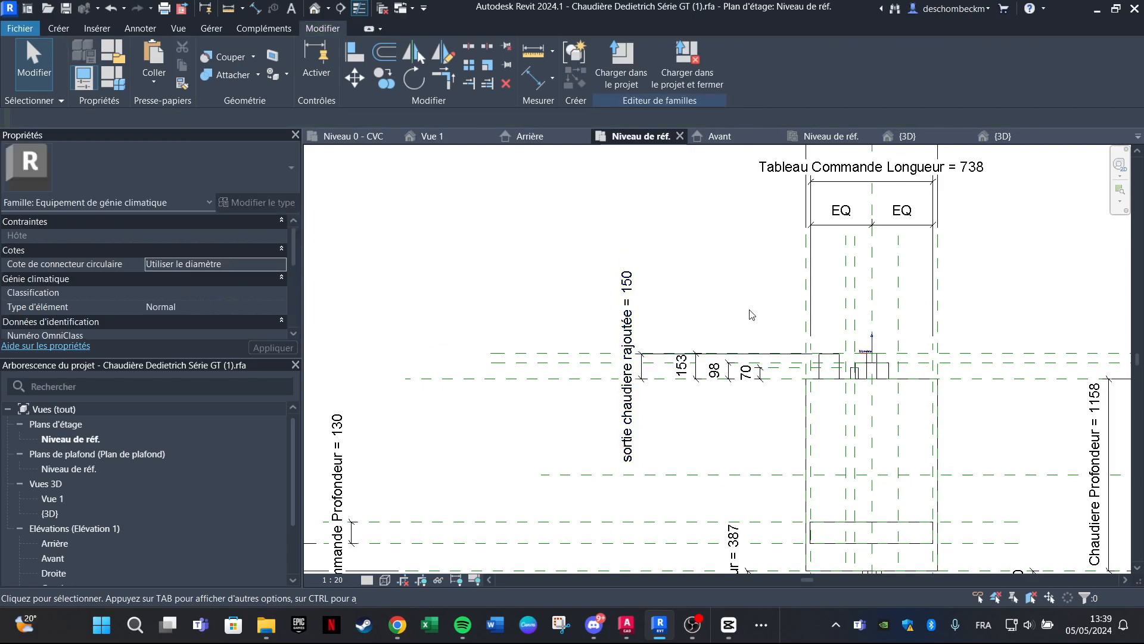
Remove the formula from the "sortie chaudiere rajoutée" parameter in the family types.
{"action": "left_click", "coordinate": [113, 52]}
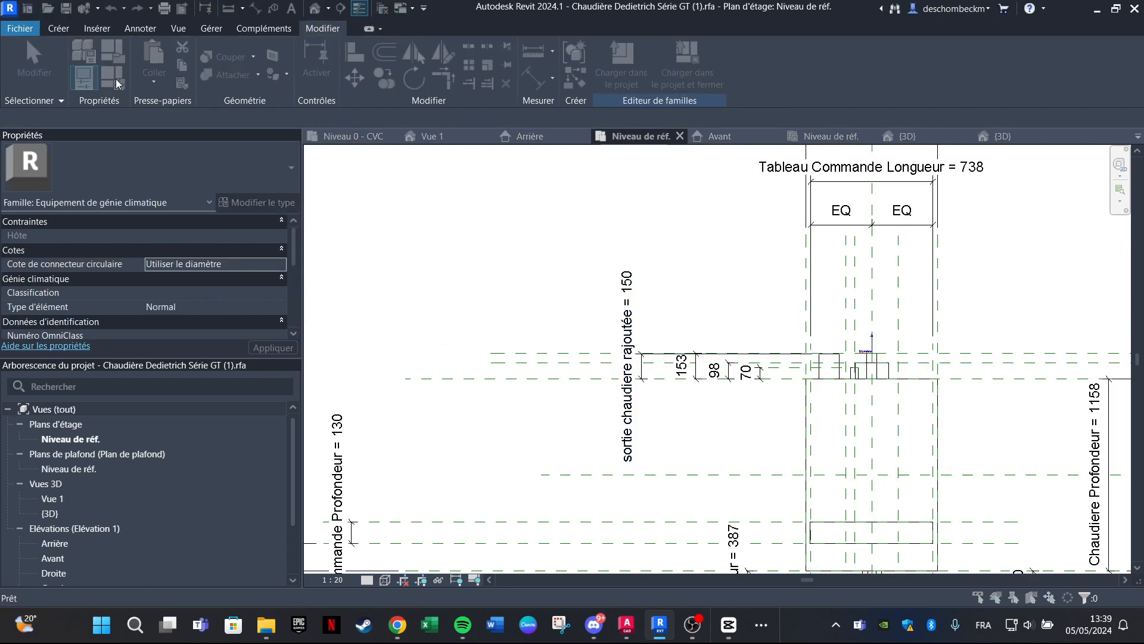
{"action": "scroll", "coordinate": [477, 424], "scroll_direction": "down", "scroll_amount": 5}
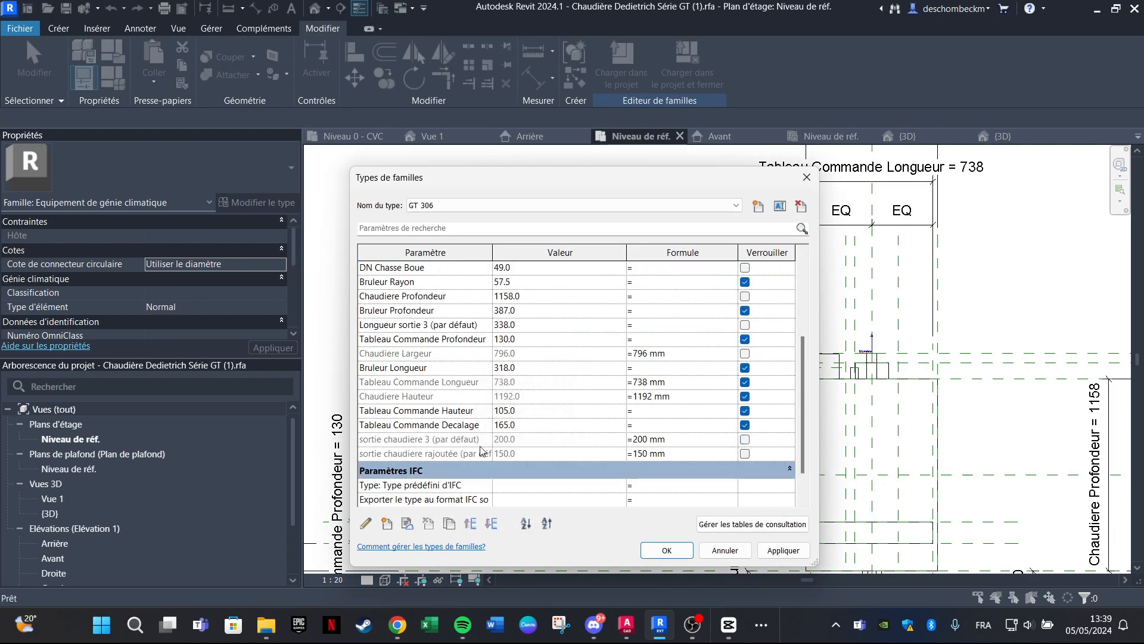
{"action": "left_click", "coordinate": [491, 455]}
{"action": "left_click", "coordinate": [684, 454]}
{"action": "key", "text": "BackSpace"}
{"action": "scroll", "coordinate": [679, 447], "scroll_direction": "down", "scroll_amount": 1}
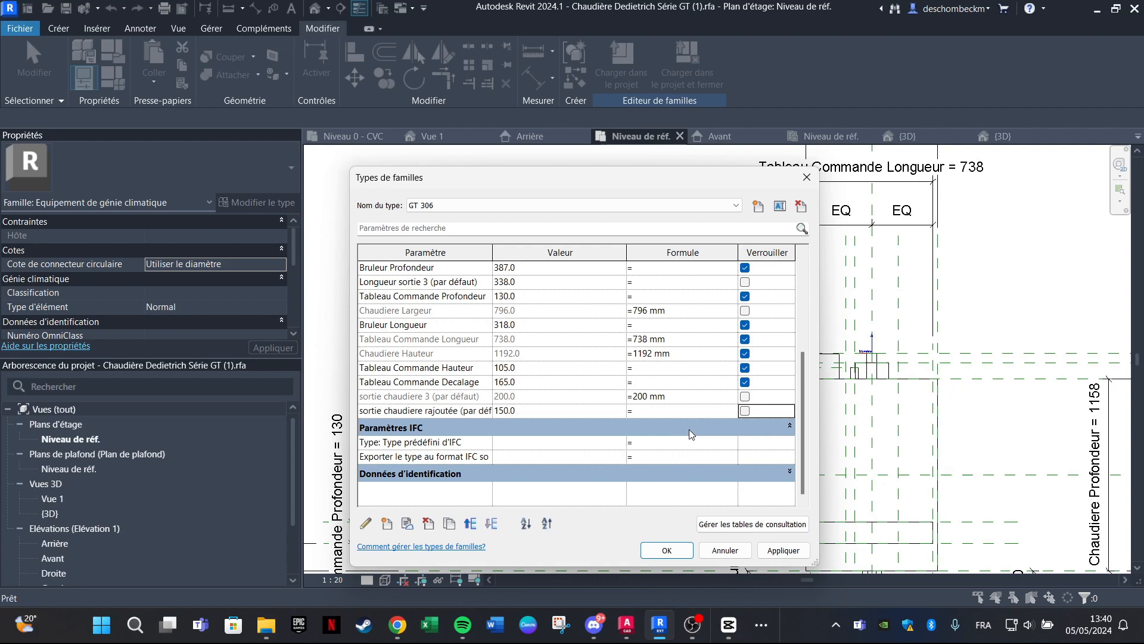
{"action": "left_click", "coordinate": [667, 550]}
Reload the family into the project and set the placed boiler's "sortie chaudiere rajoutée" to 250.
{"action": "left_click", "coordinate": [620, 65]}
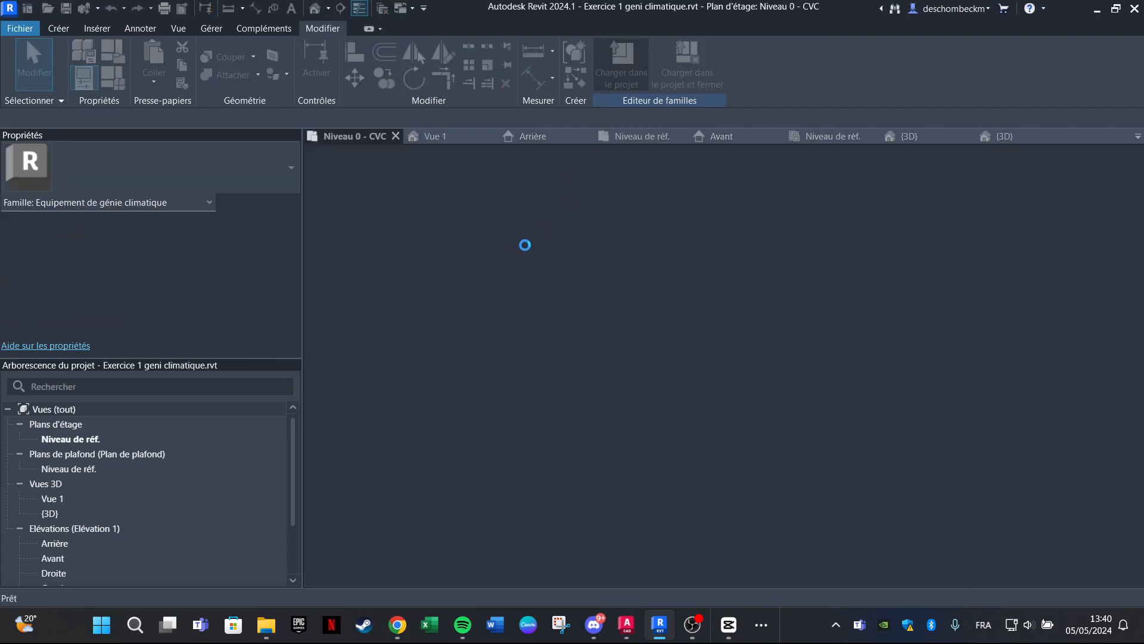
{"action": "left_click", "coordinate": [487, 266]}
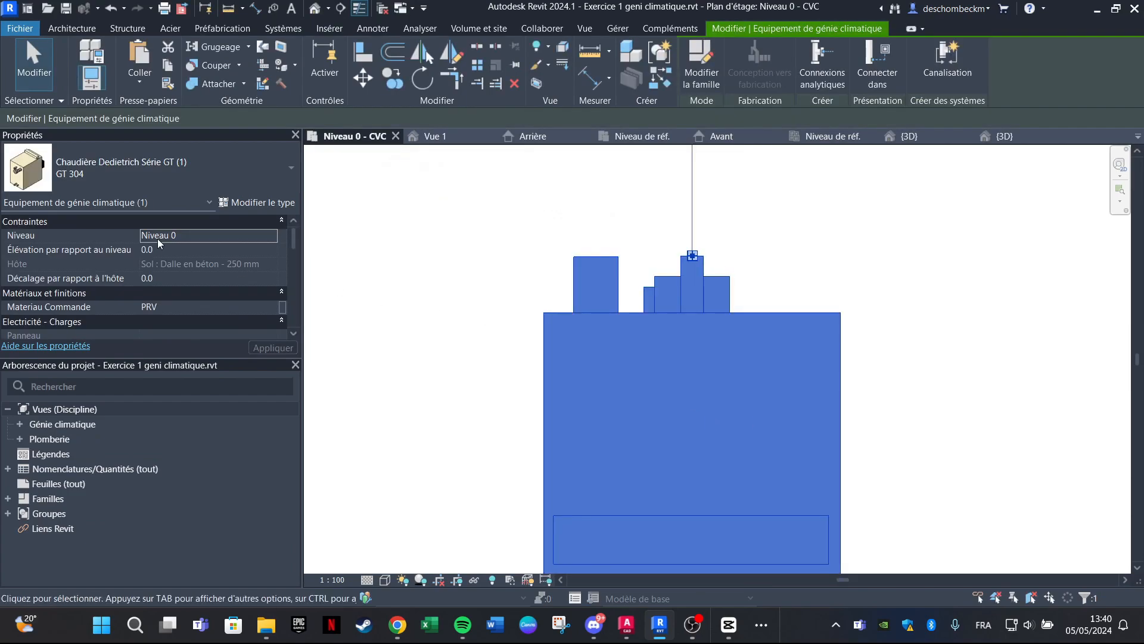
{"action": "scroll", "coordinate": [158, 242], "scroll_direction": "down", "scroll_amount": 5}
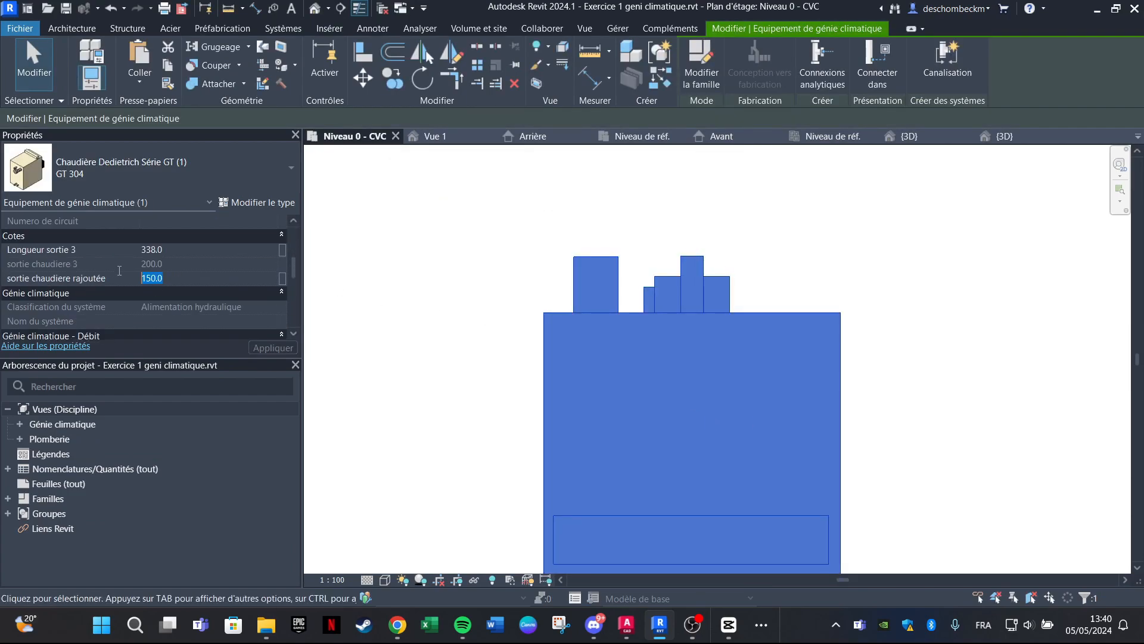
{"action": "type", "text": "250"}
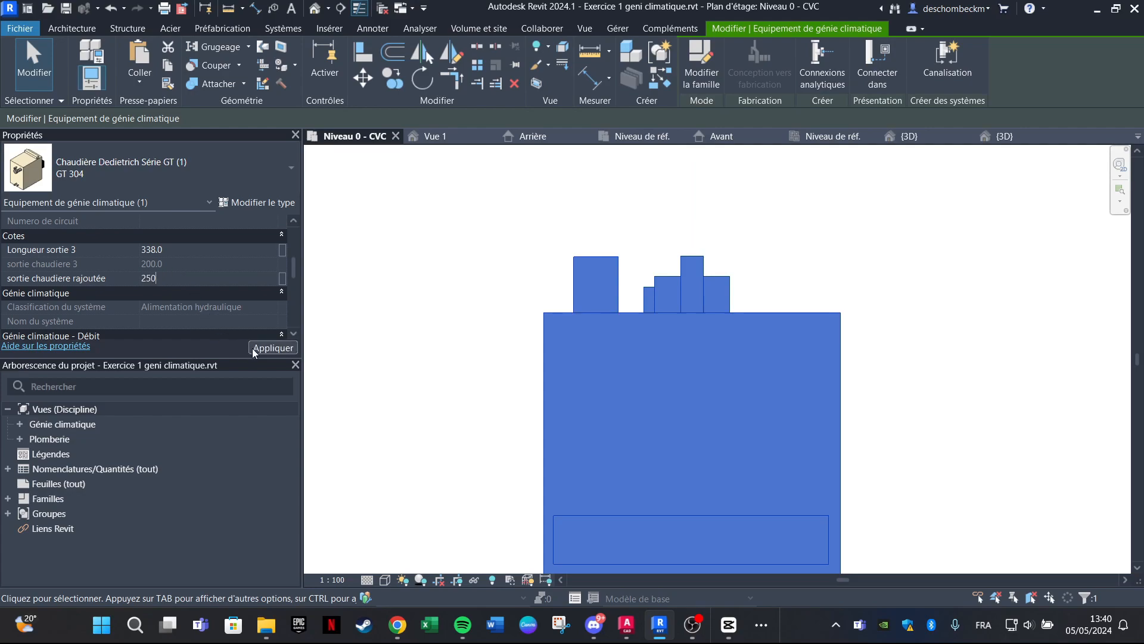
{"action": "left_click", "coordinate": [273, 347]}
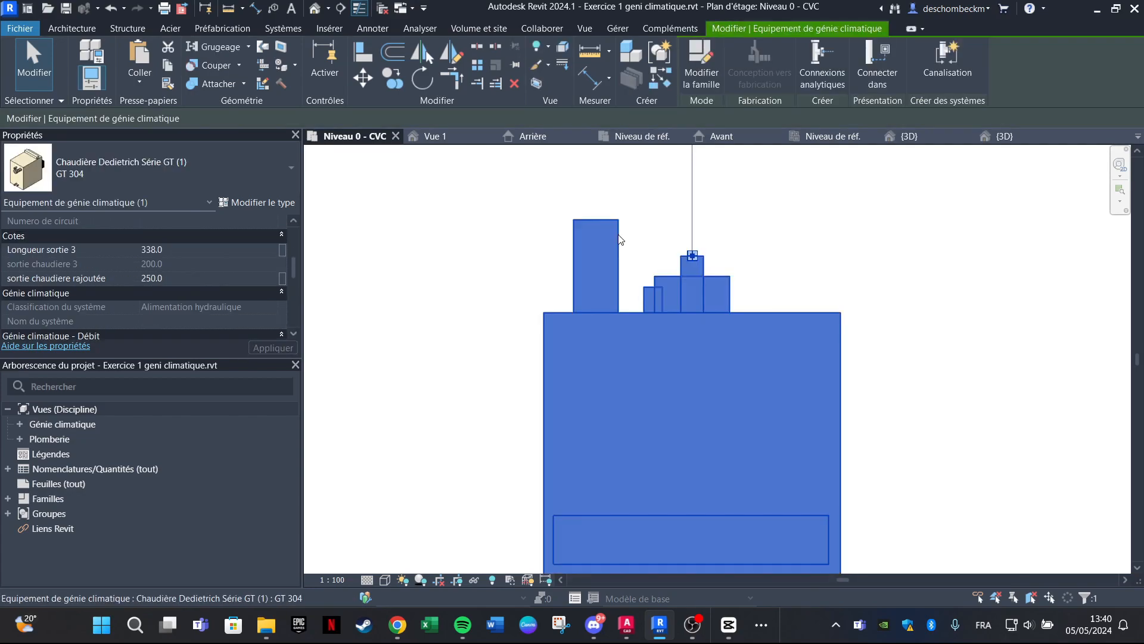